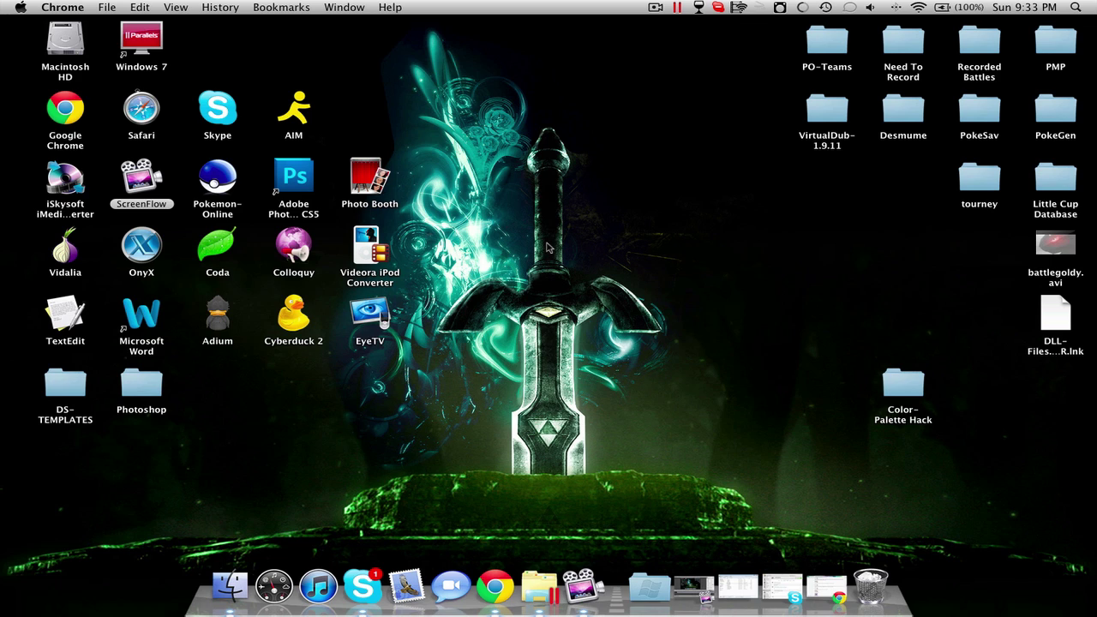
Step: Dismiss the disk-ejection warning and hide the browser to reveal the Mac desktop
left_click(495, 586)
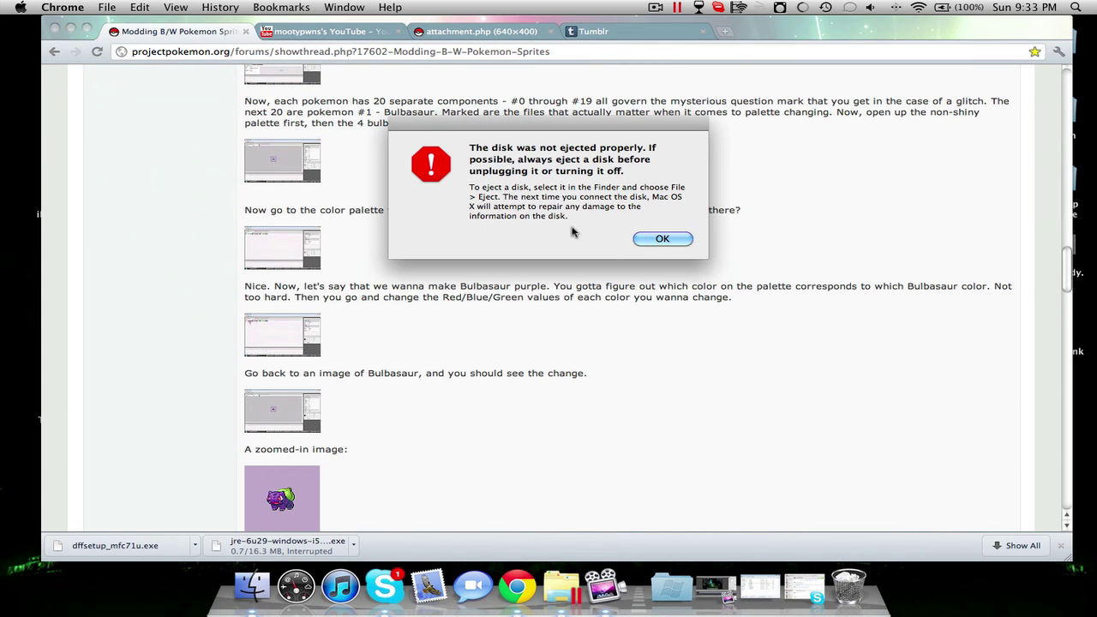
left_click(663, 240)
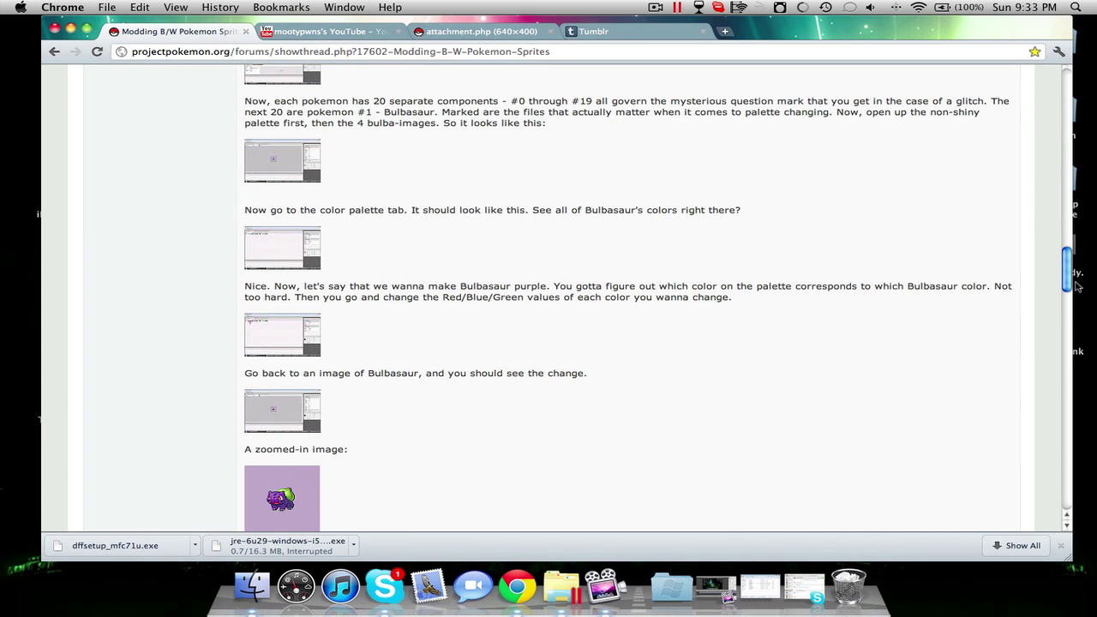
mouse_move(1069, 276)
left_mouse_down()
mouse_move(1069, 252)
mouse_move(1066, 308)
mouse_move(1063, 270)
left_mouse_up()
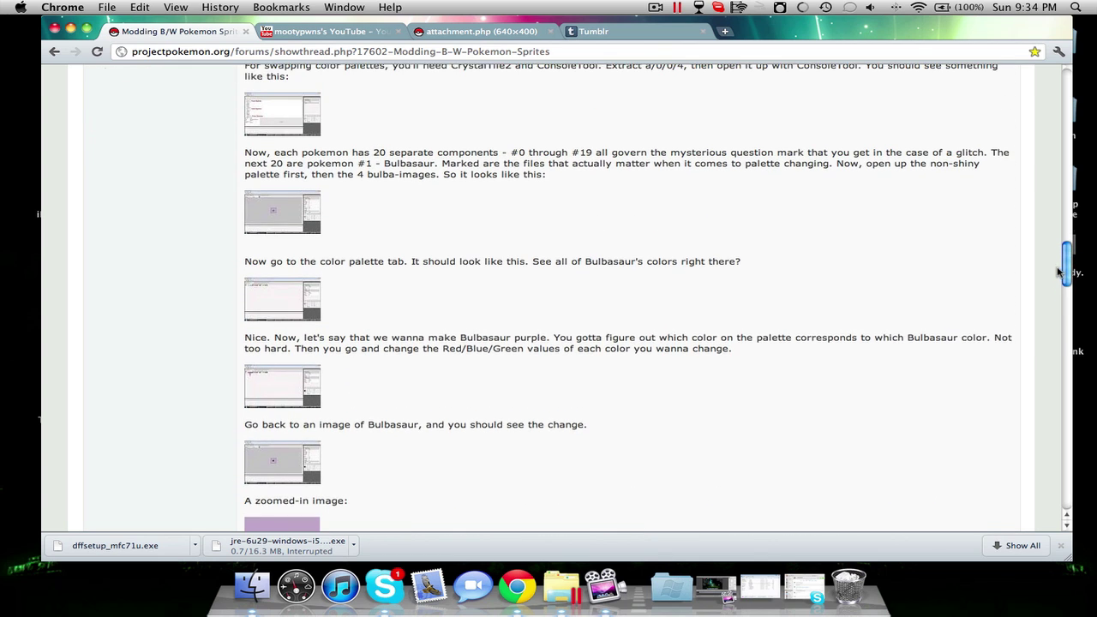
left_click(70, 30)
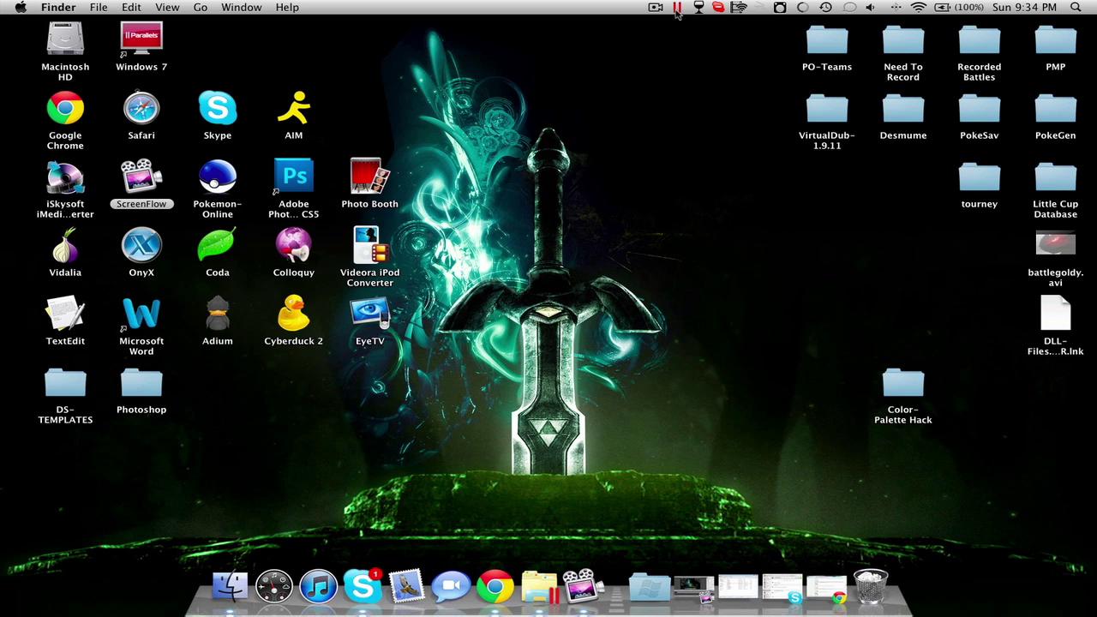
Step: Open the Windows 7 Start menu from the Parallels menu-bar icon
left_click(677, 8)
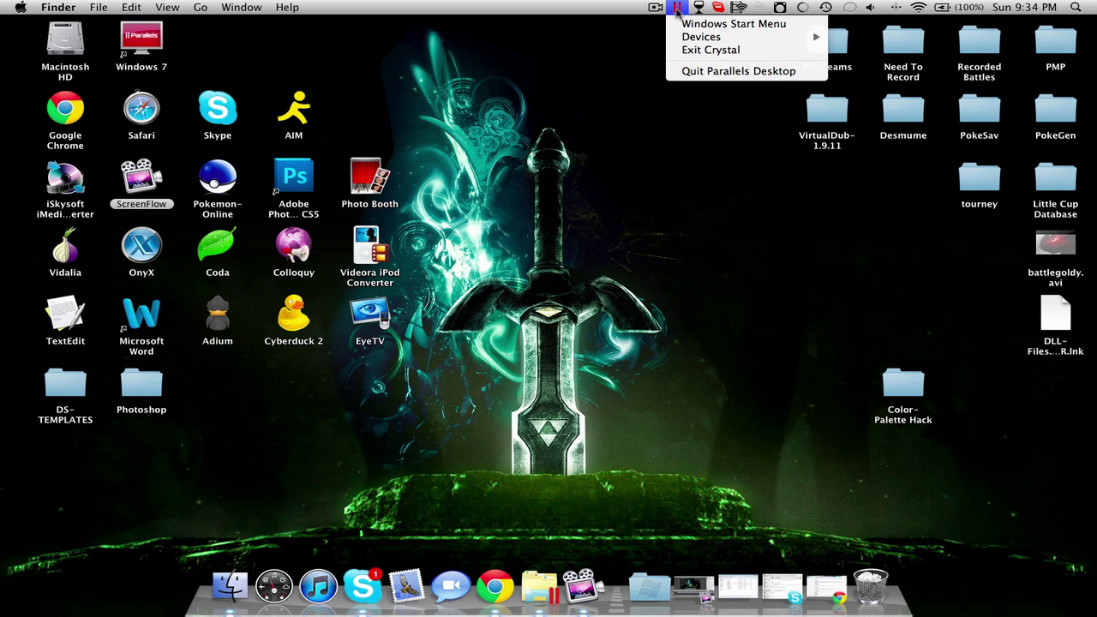
mouse_move(727, 40)
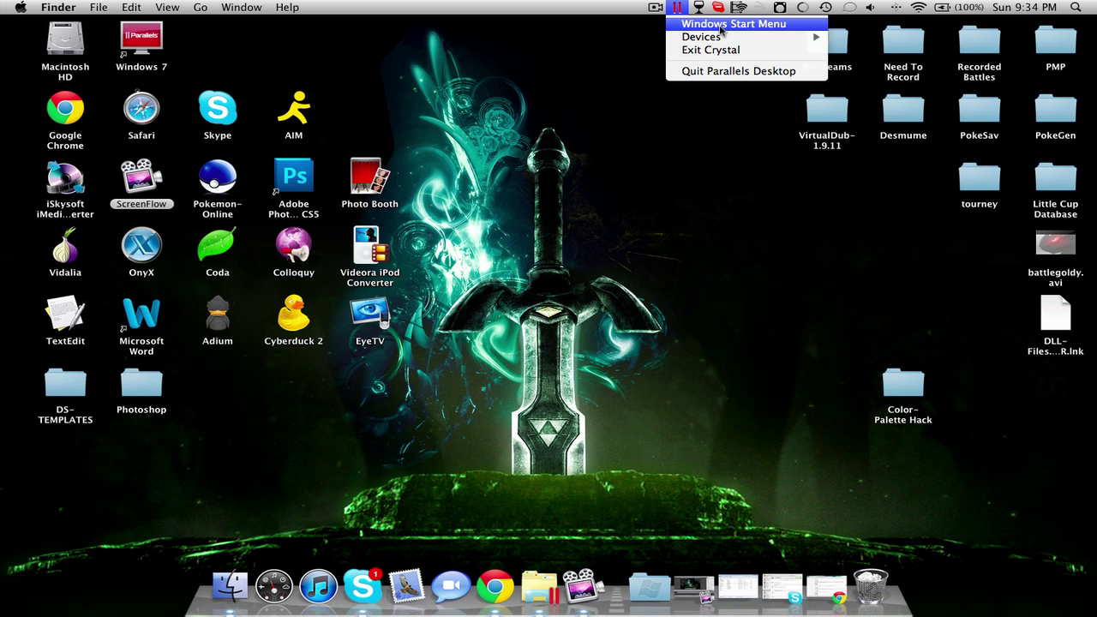
left_click(721, 26)
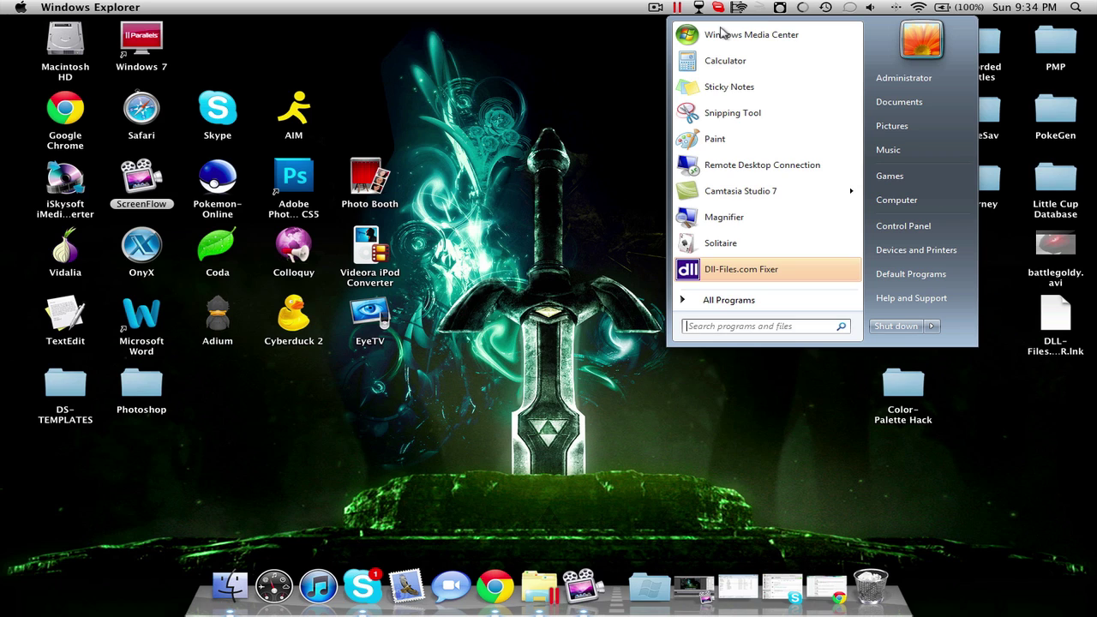
Step: Open the Color-Palette Hack folder from Administrator > Desktop in Windows Explorer
left_click(920, 84)
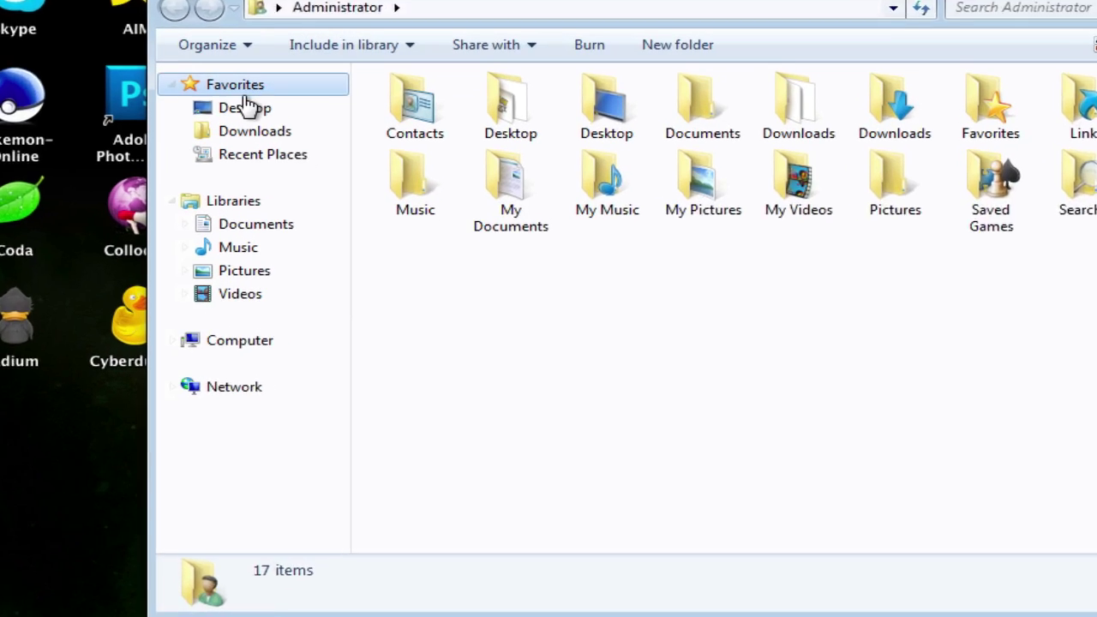
left_click(360, 185)
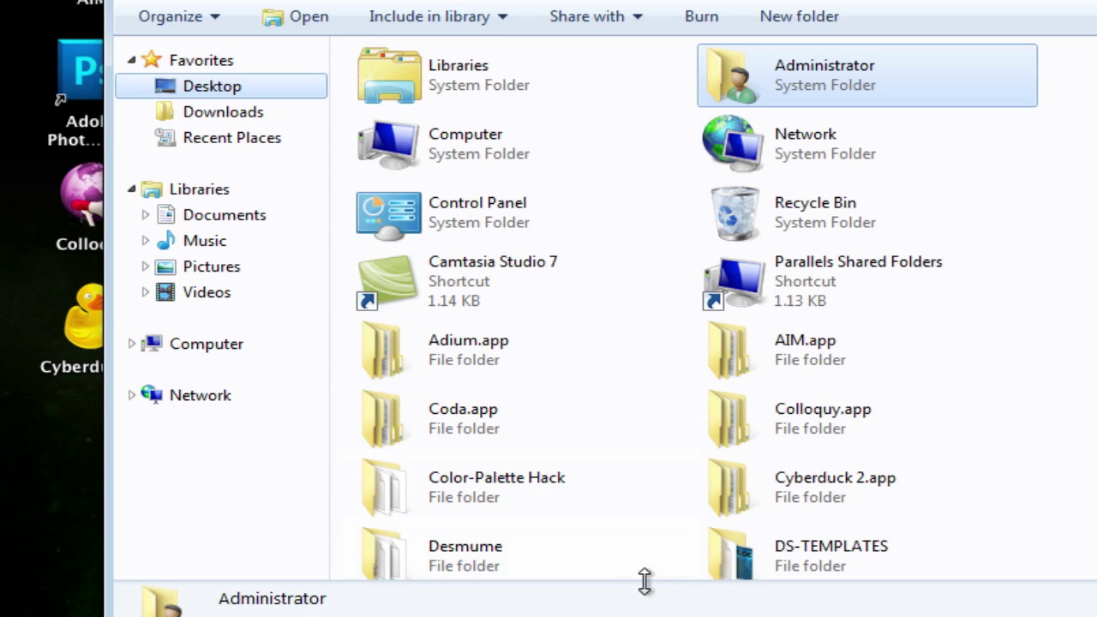
double_click(508, 504)
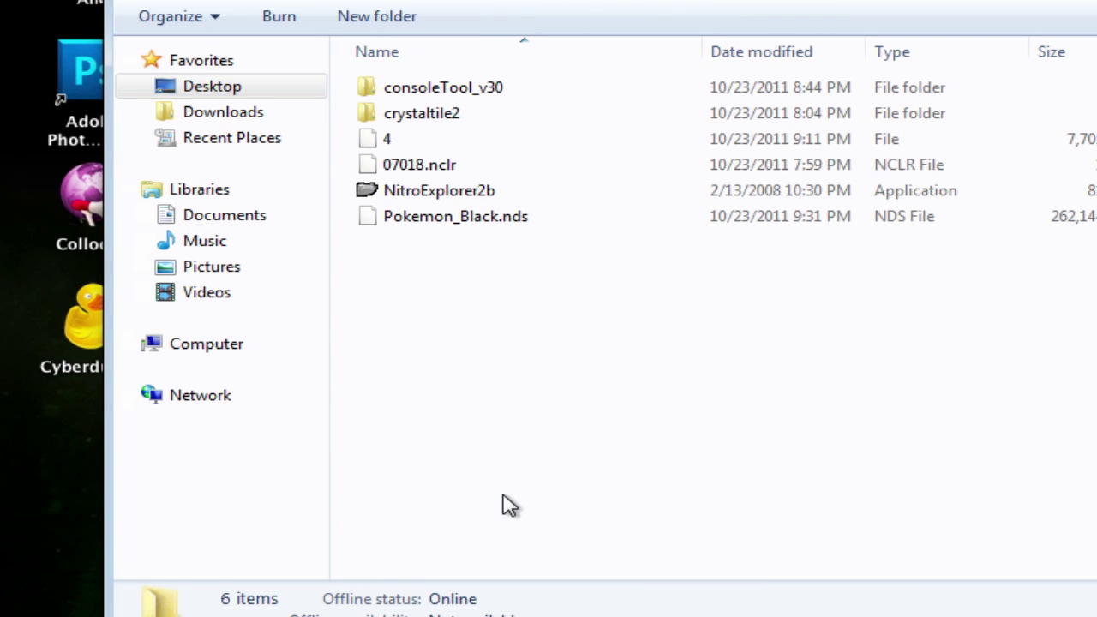
Step: Select the files 4 and 07018.nclr and delete them to the Recycle Bin
left_click(416, 172)
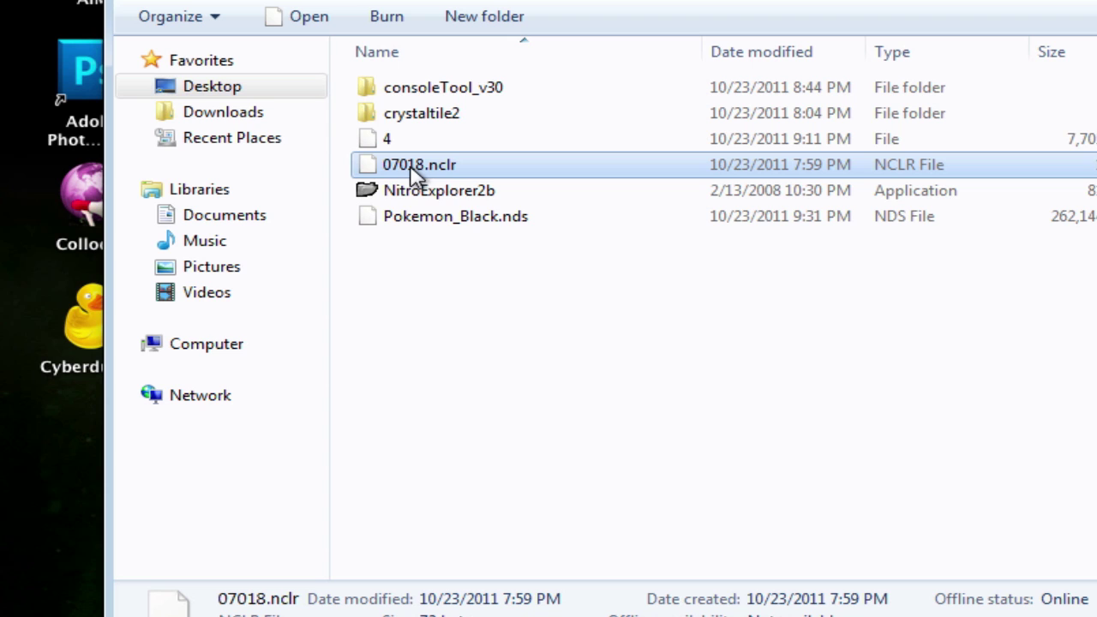
left_click(382, 143, "ctrl")
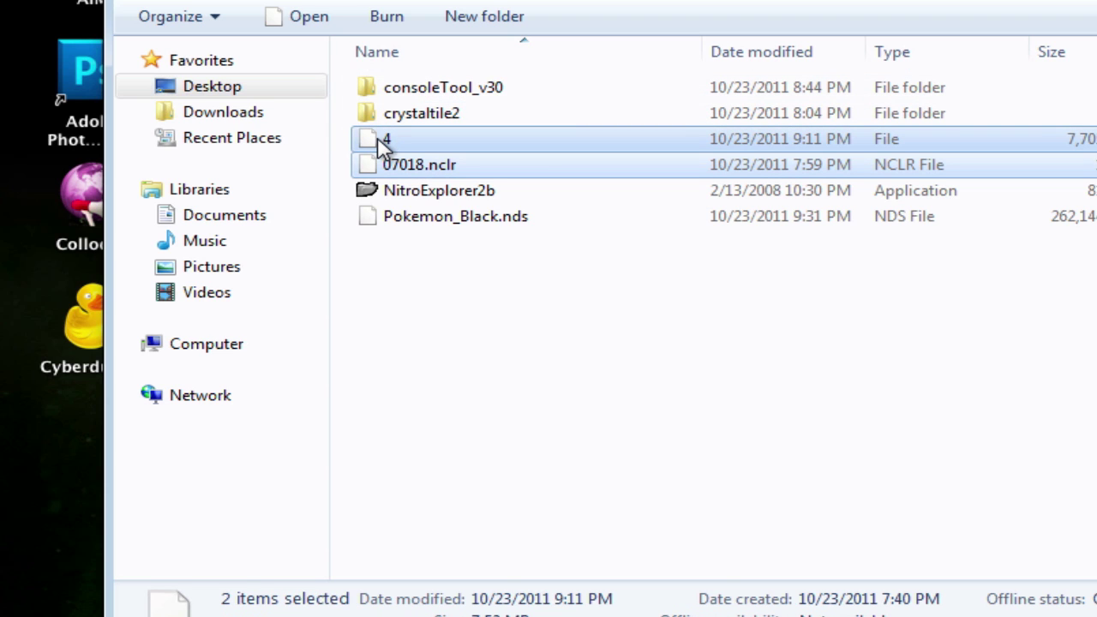
key("BackSpace")
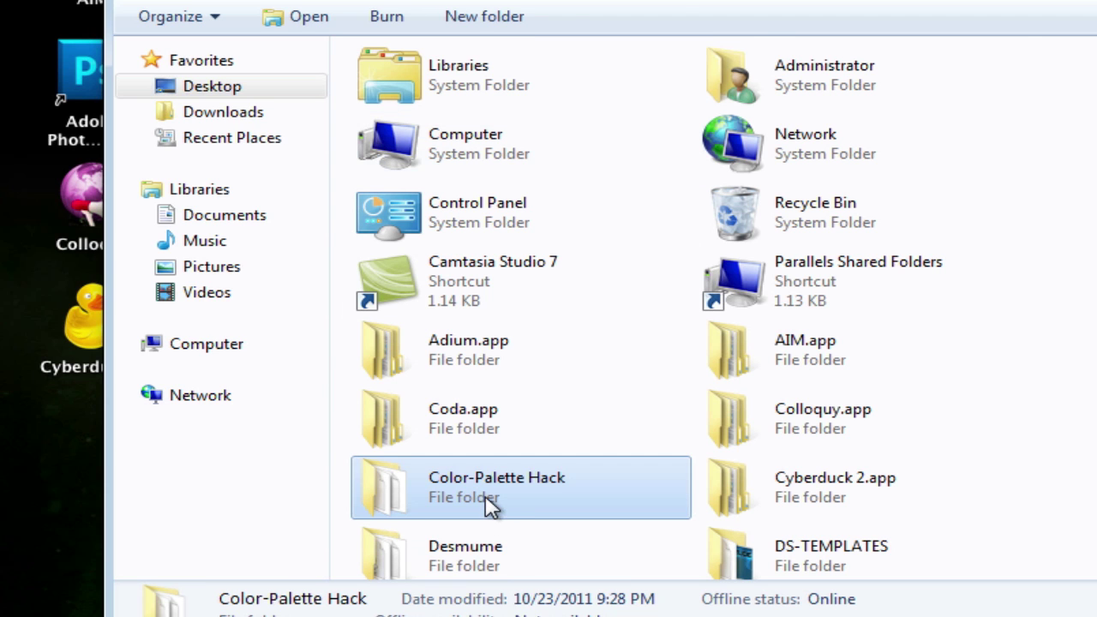
double_click(491, 505)
left_click(420, 175)
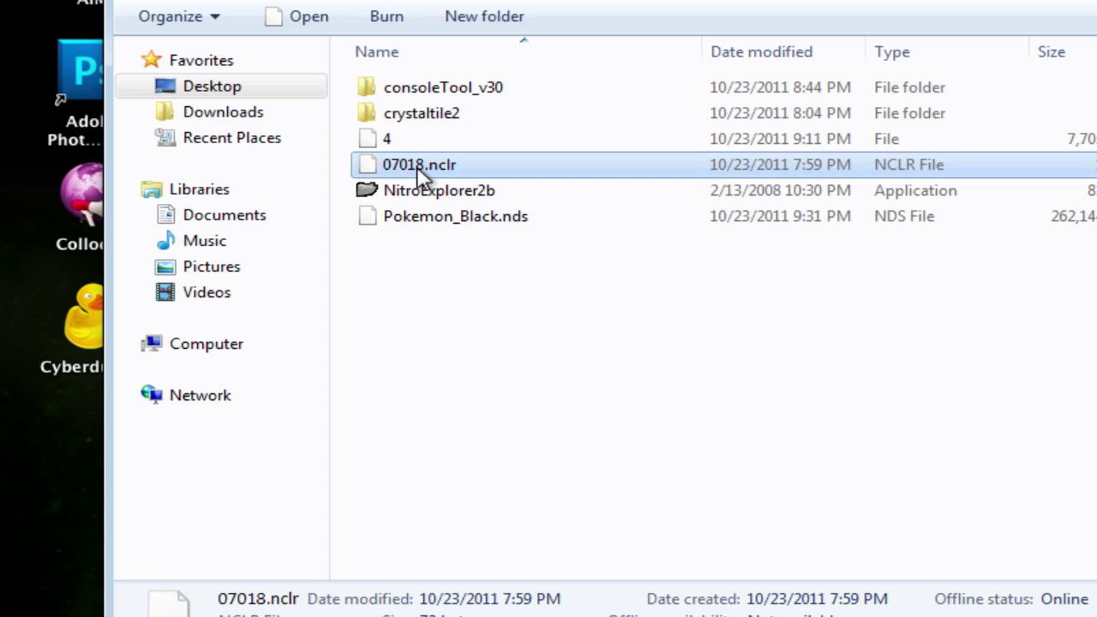
left_click(404, 139, "ctrl")
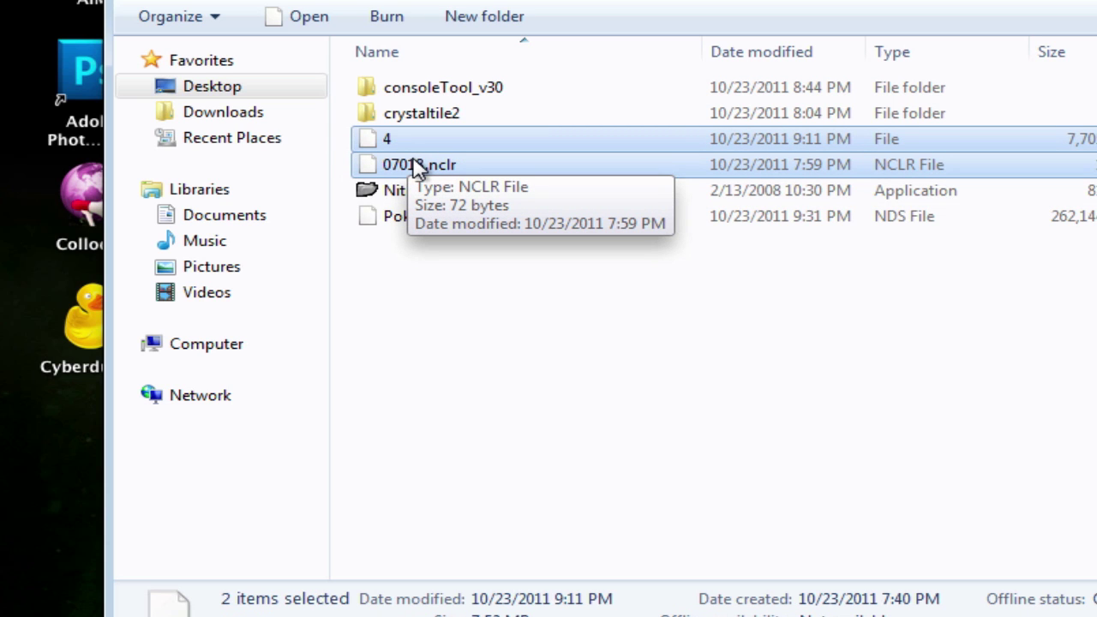
right_click(518, 165)
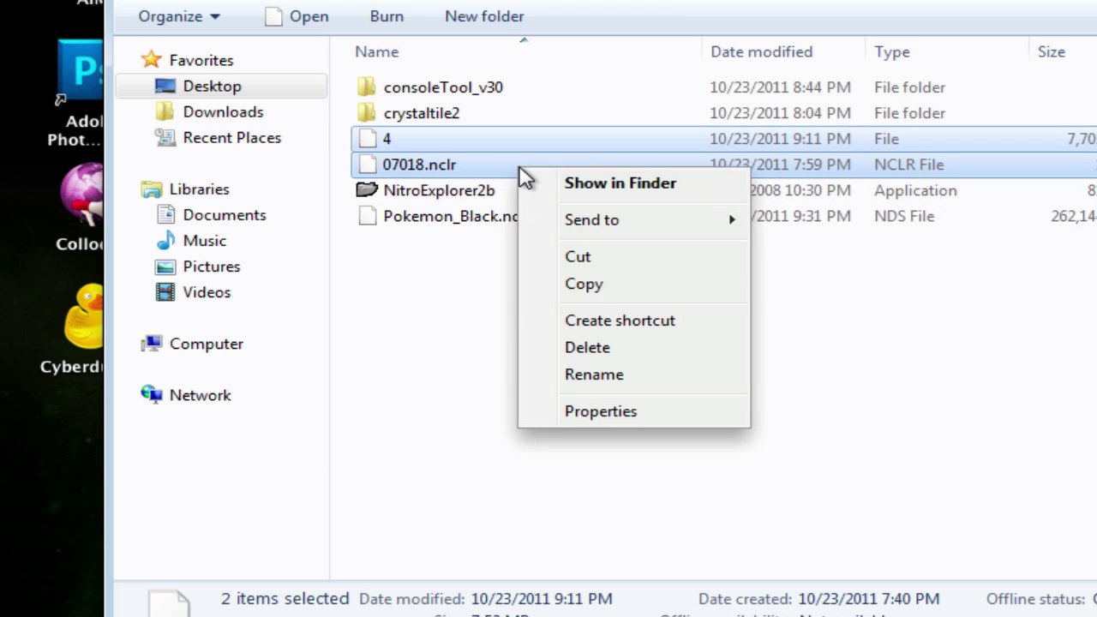
left_click(592, 349)
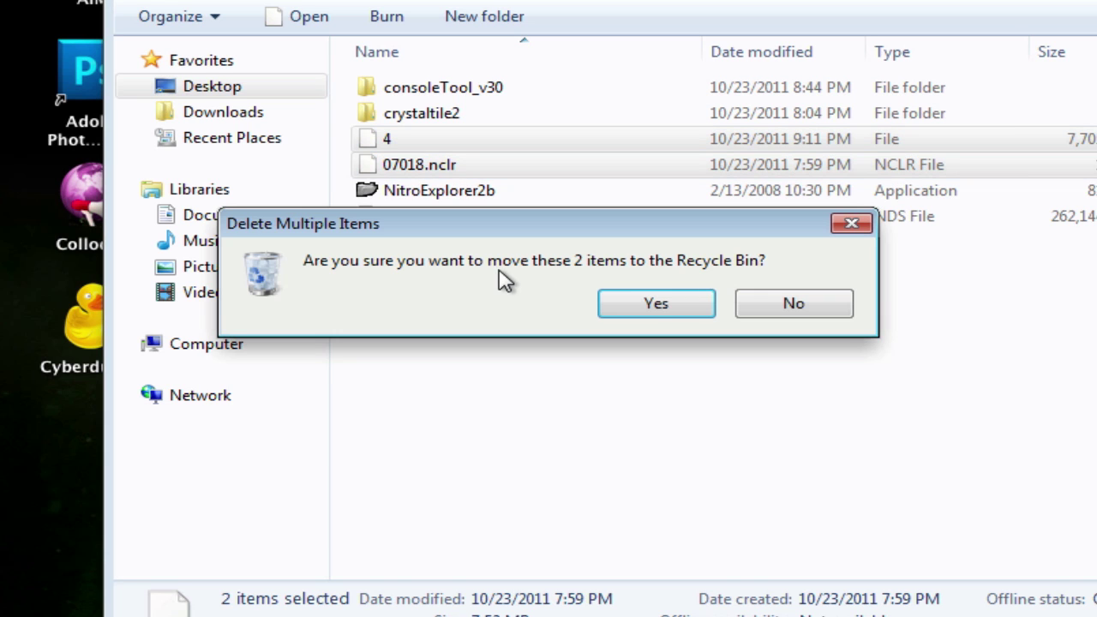
left_click(643, 308)
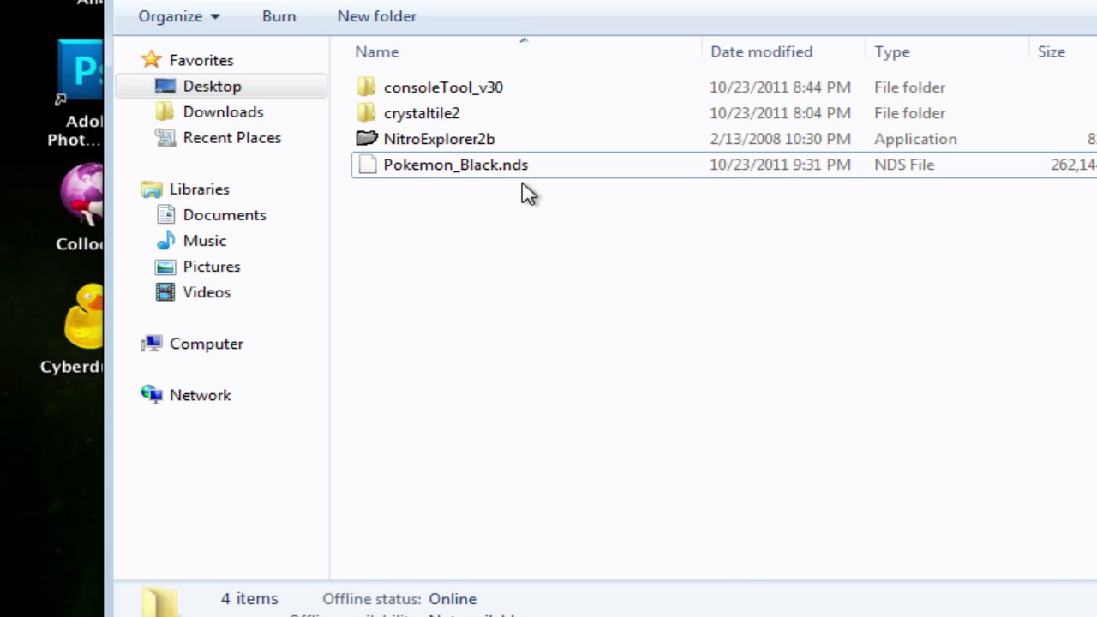
Step: Delete Pokemon_Black.nds from the folder as well, confirming the deletion
left_click(510, 170)
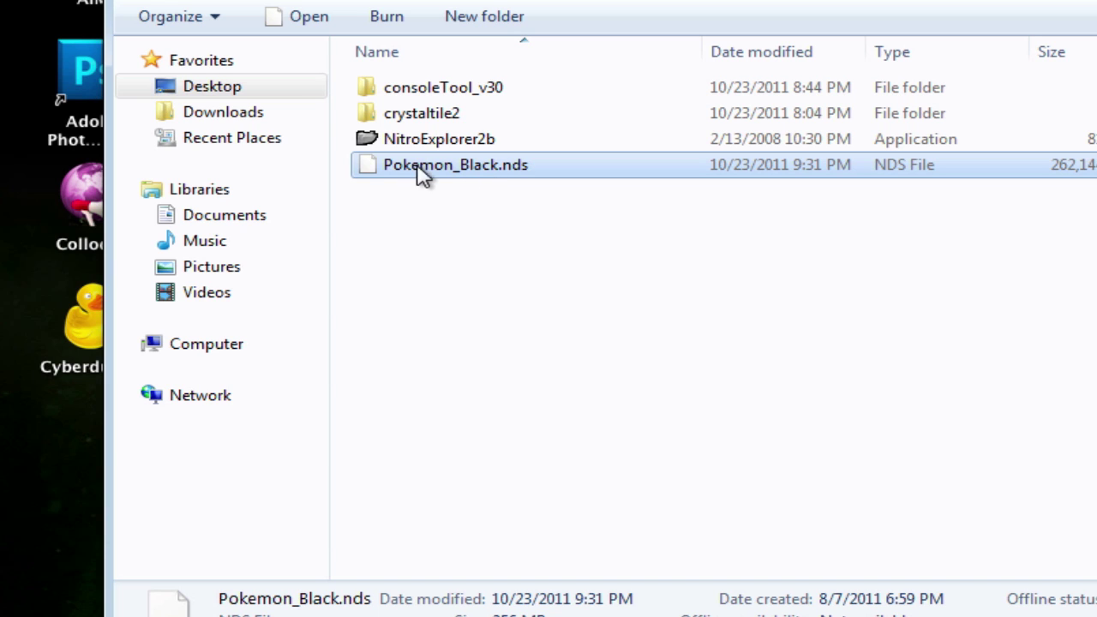
key("Menu")
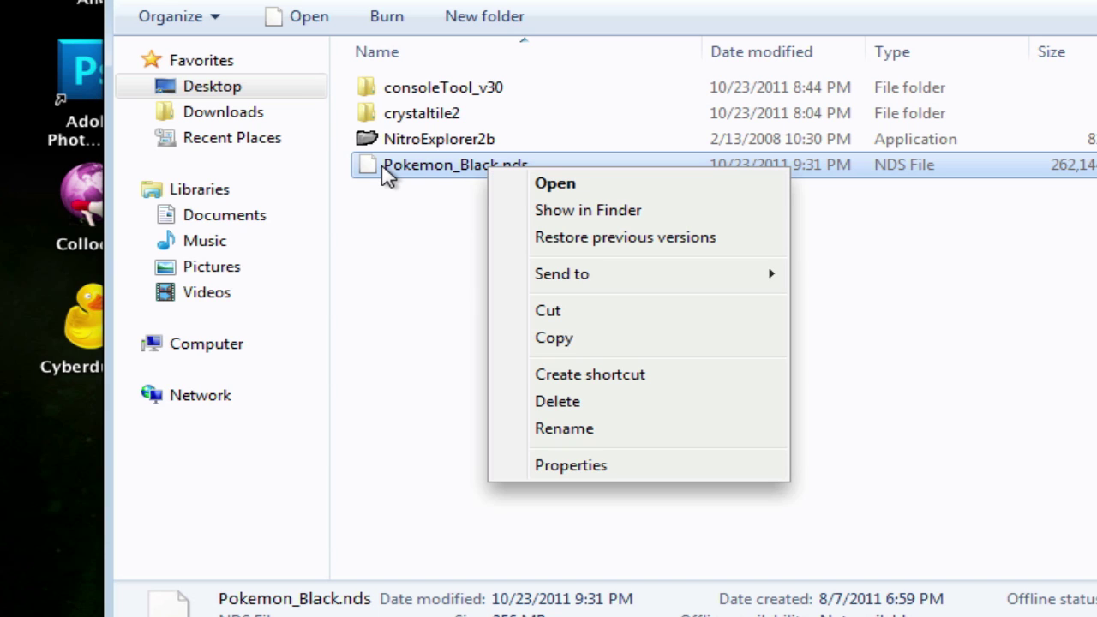
left_click(577, 403)
left_click(657, 383)
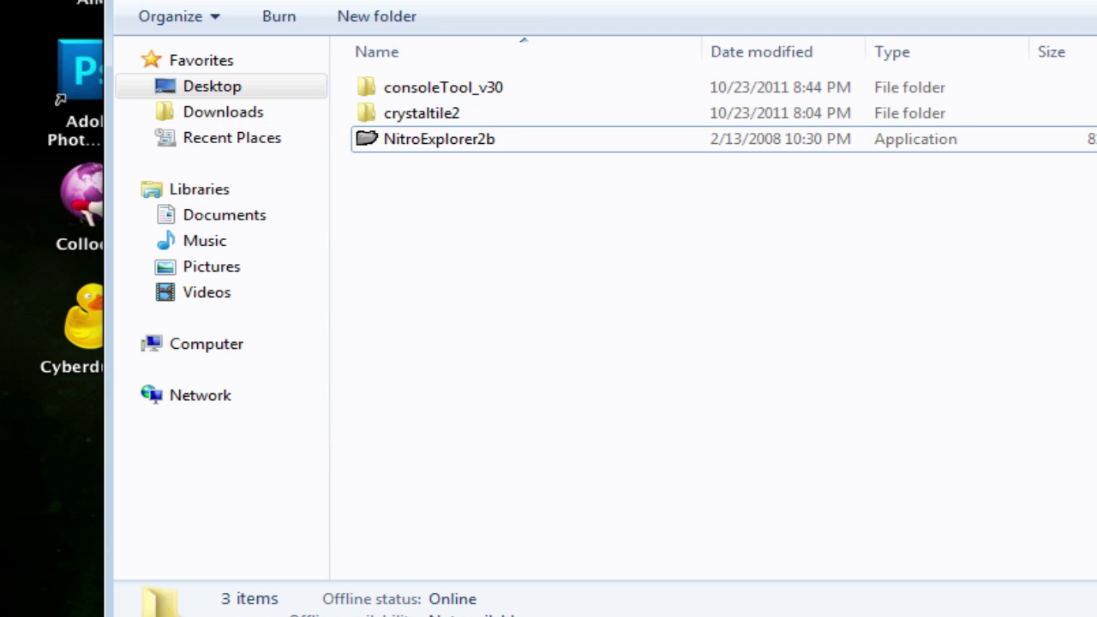
Step: Copy the original Pokemon_Black.nds from the Desmume > ROMS folder
left_click(228, 93)
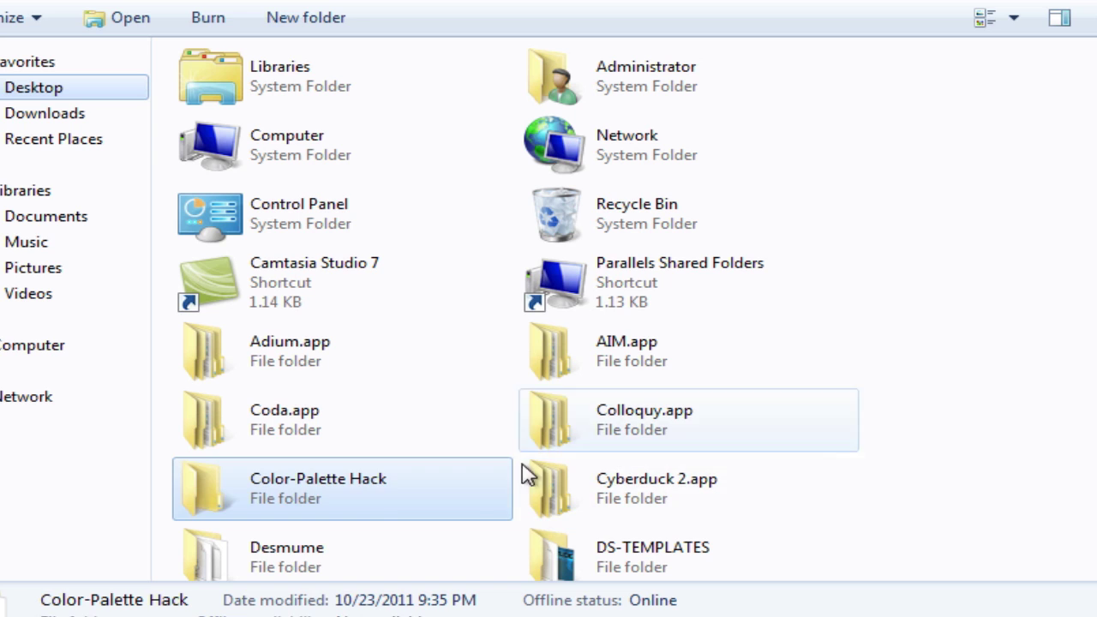
double_click(310, 541)
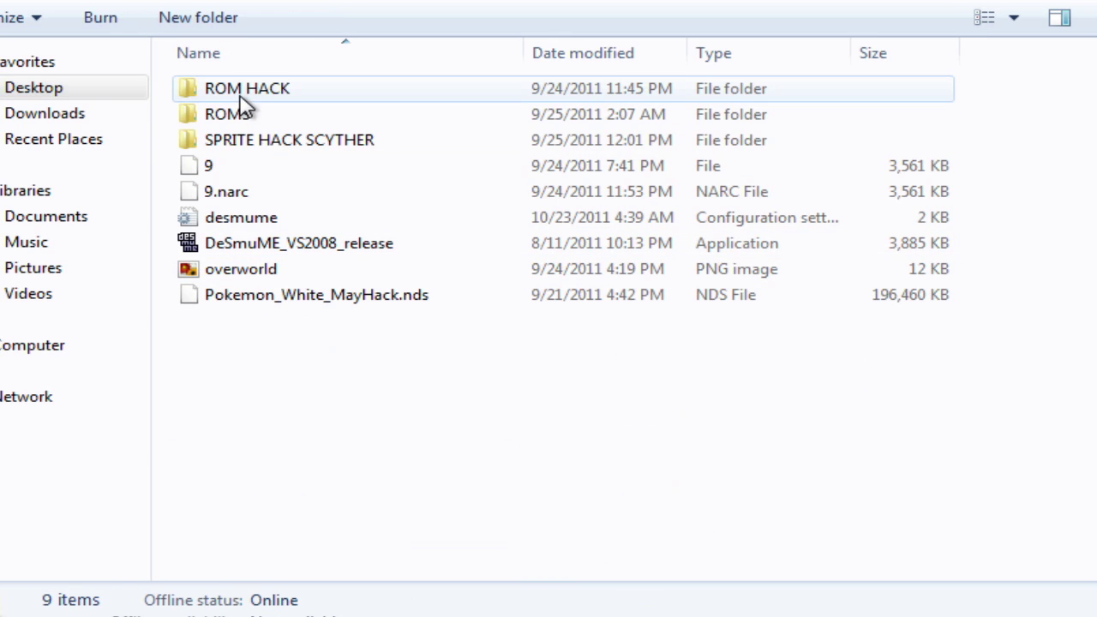
double_click(244, 112)
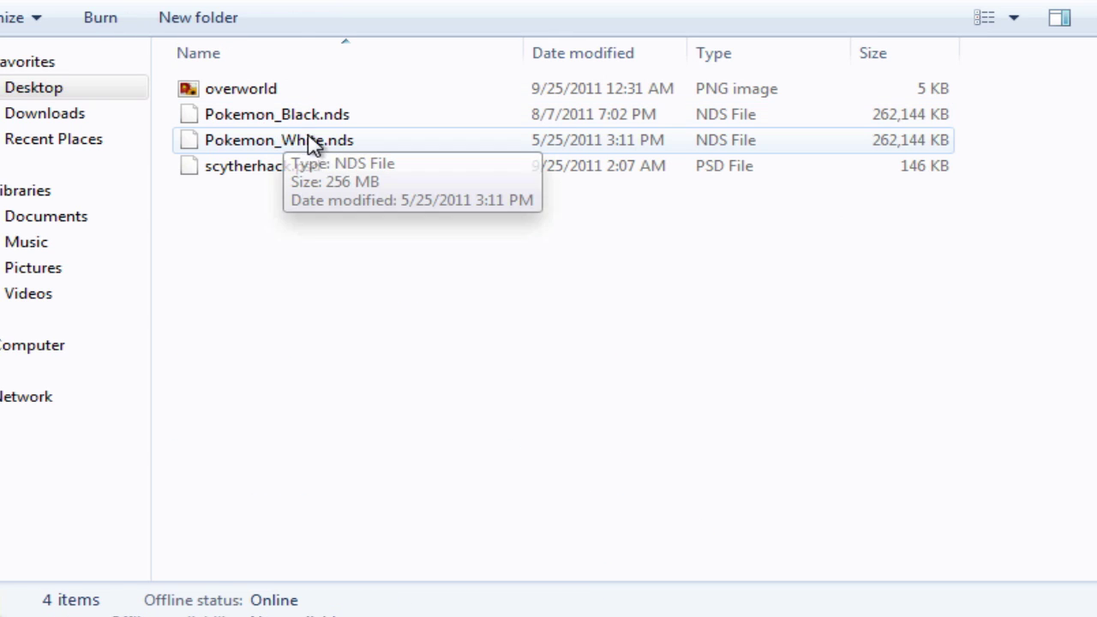
left_click(345, 121)
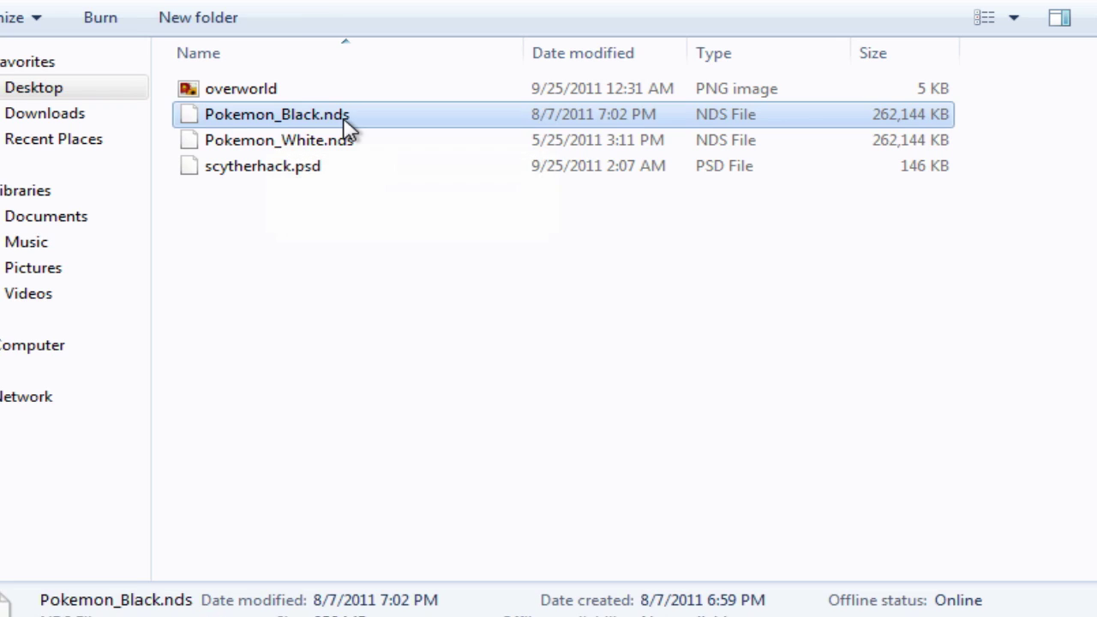
right_click(347, 124)
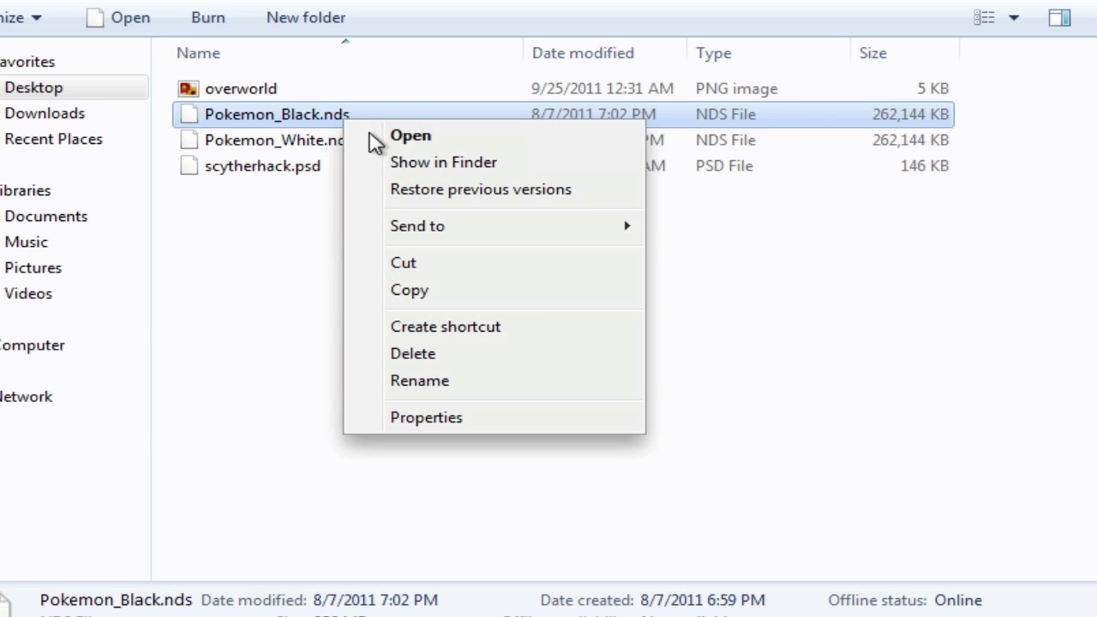
left_click(410, 291)
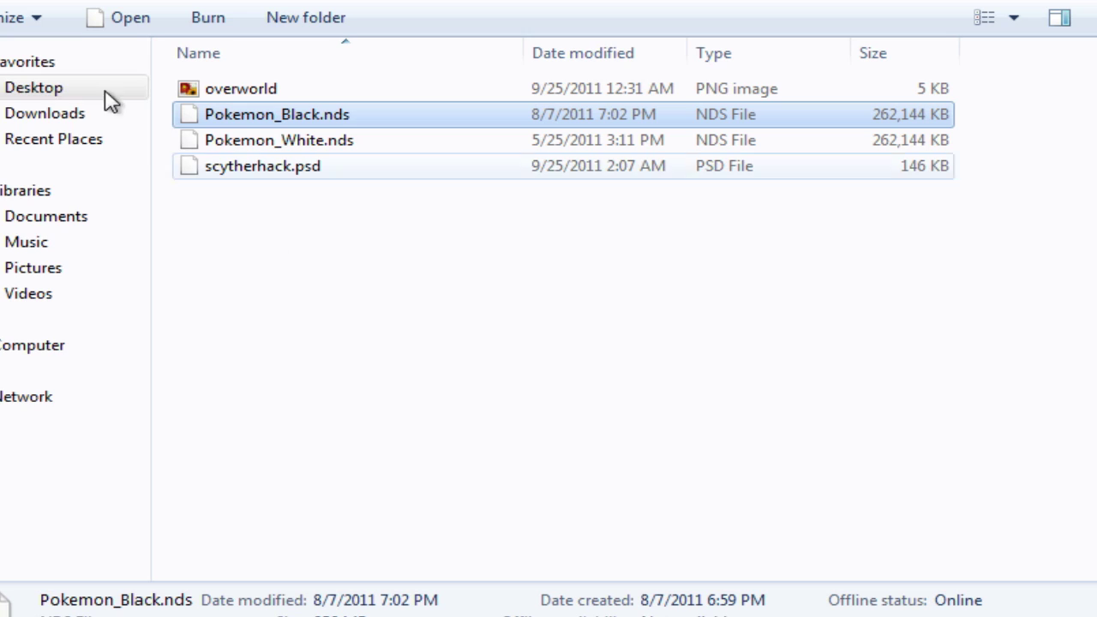
Step: Paste the ROM into the Color-Palette Hack folder on the Desktop
left_click(59, 94)
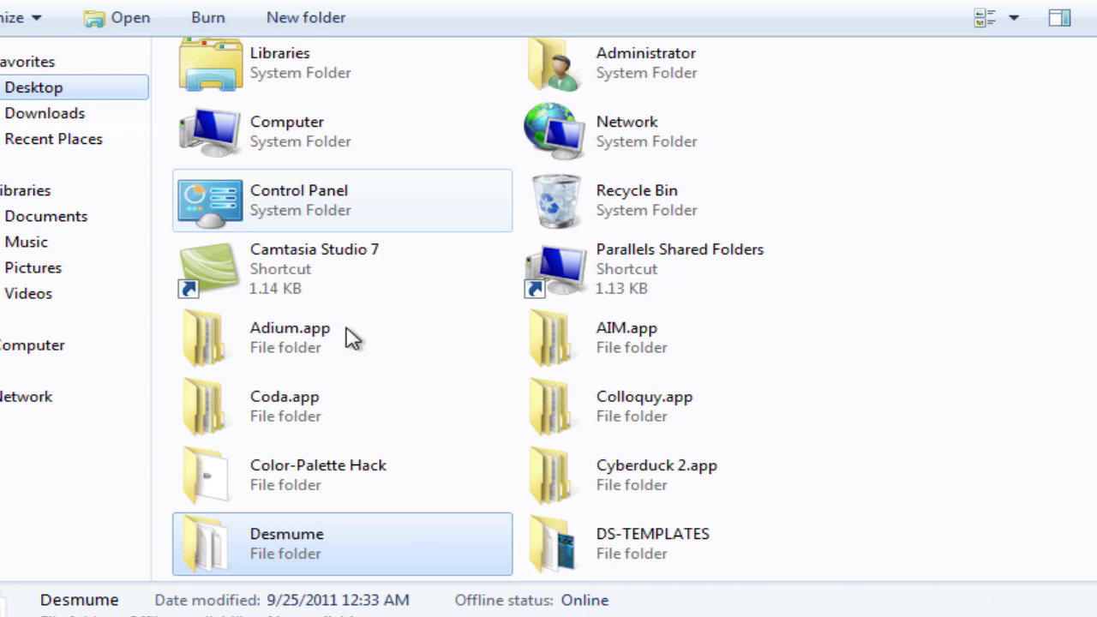
left_click(315, 485)
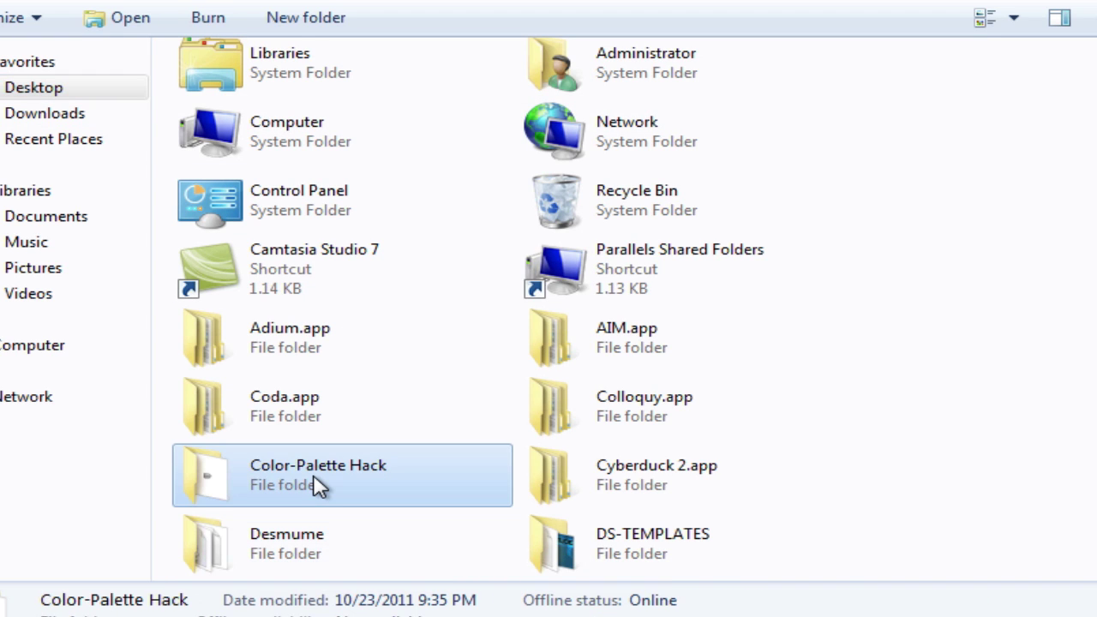
double_click(315, 485)
right_click(341, 349)
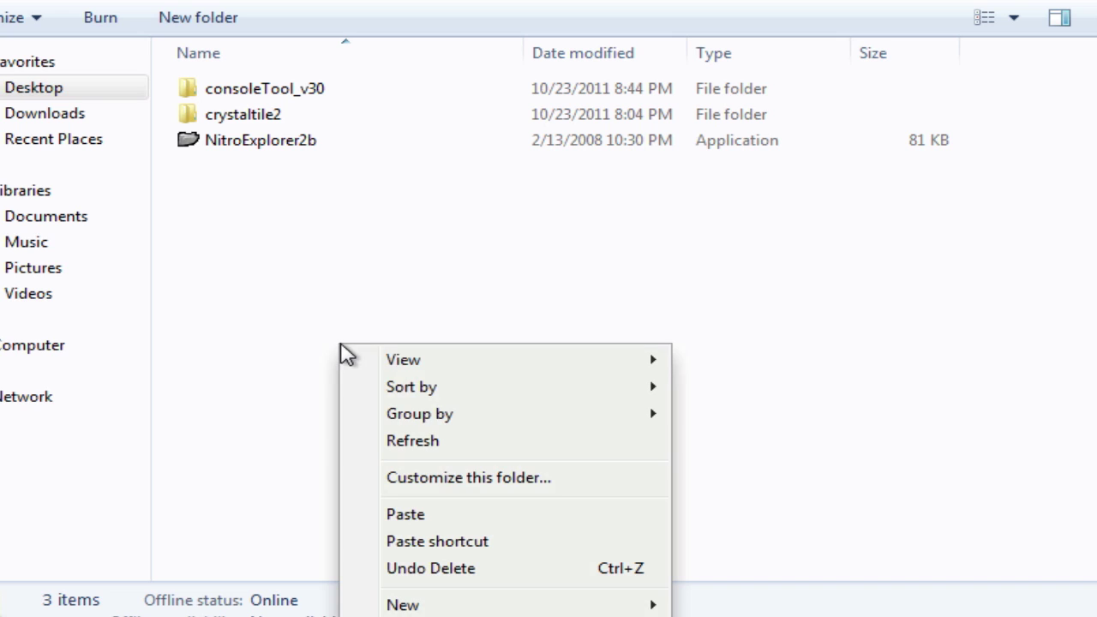
left_click(421, 514)
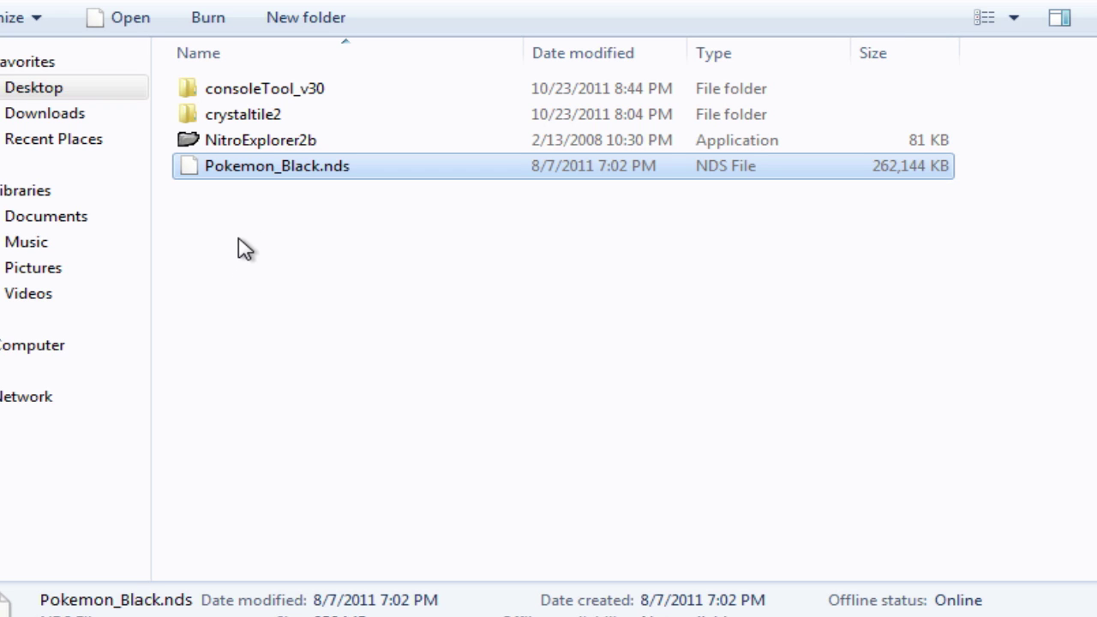
Step: Launch Nitro Explorer 2 past the security warning and load Pokemon_Black.nds
double_click(262, 141)
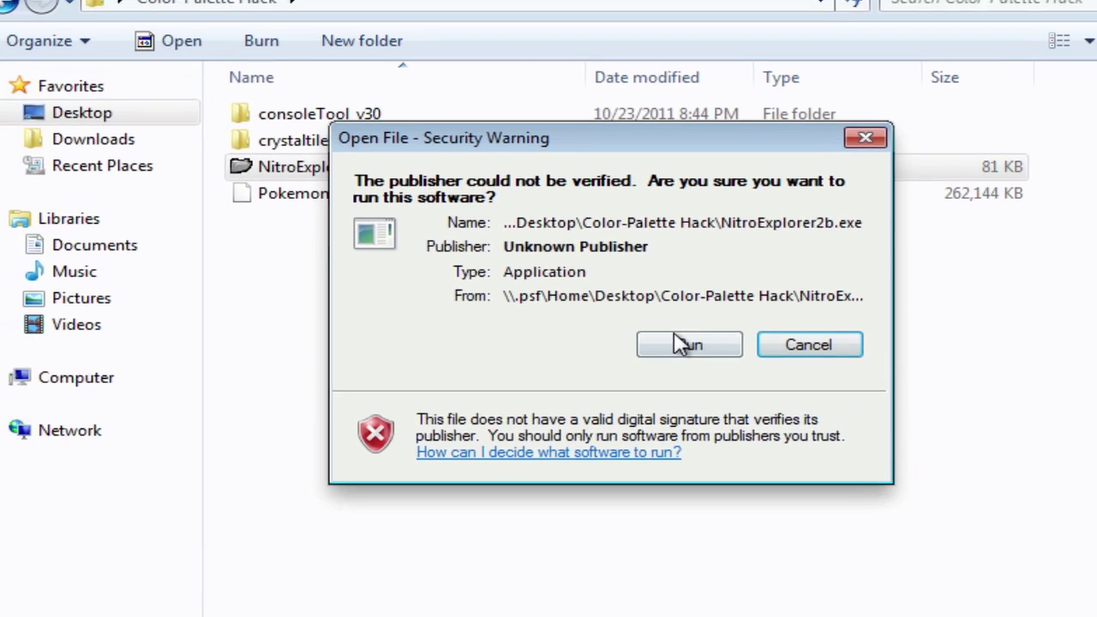
left_click(685, 345)
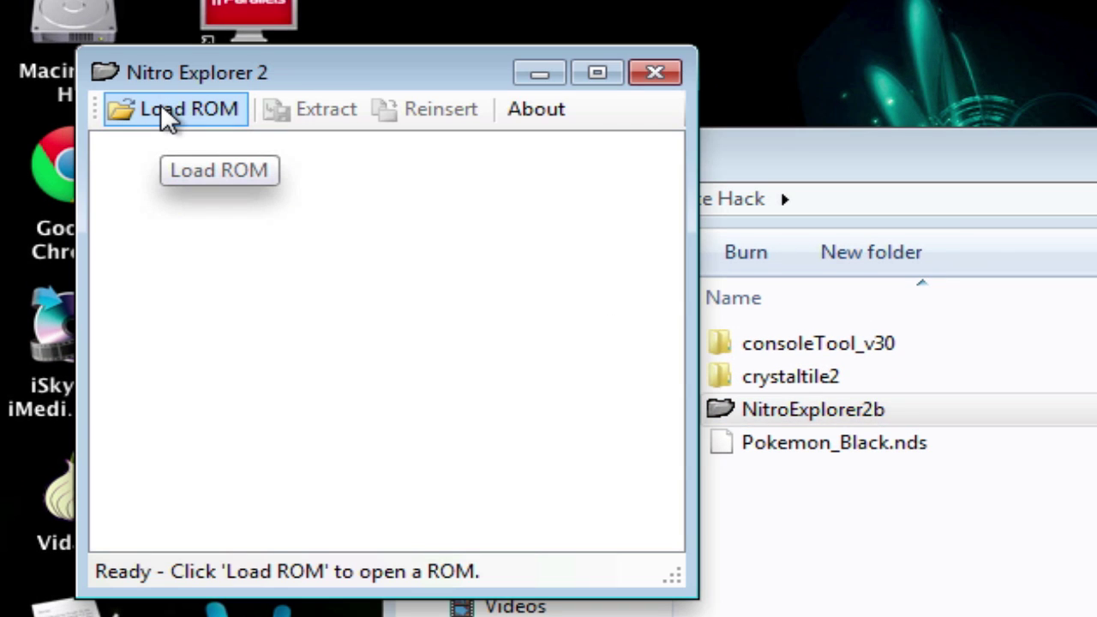
left_click(216, 117)
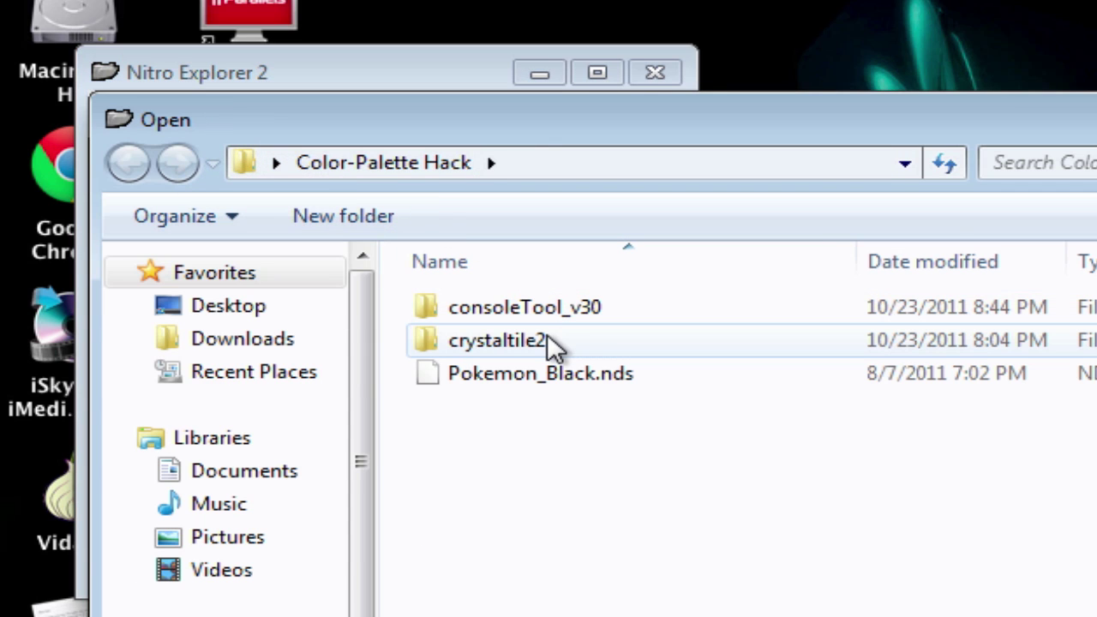
left_click(543, 370)
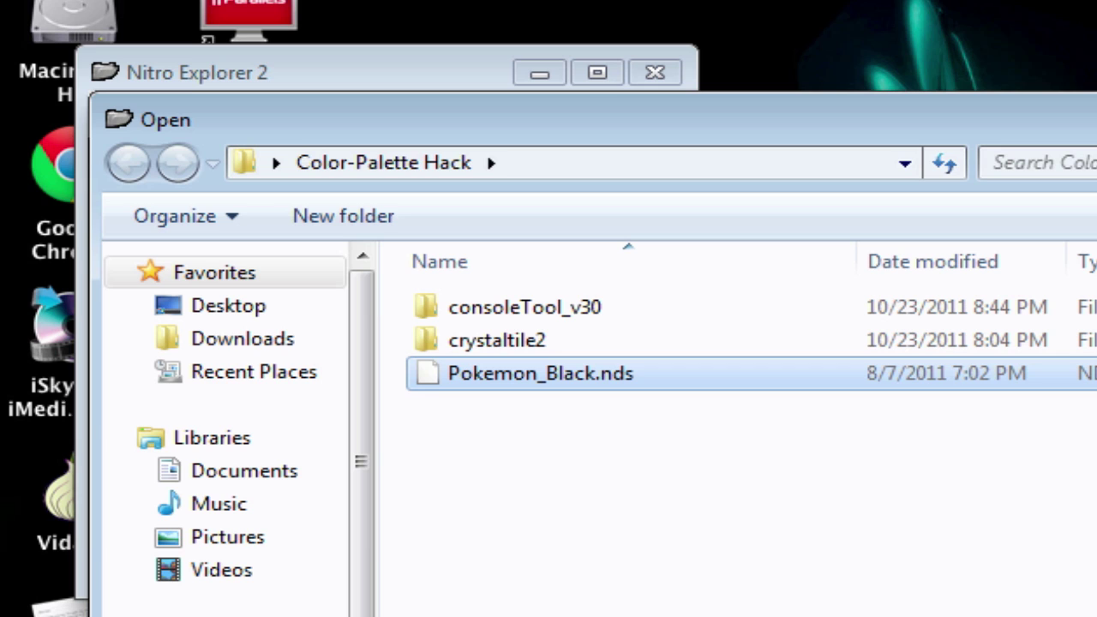
key("Return")
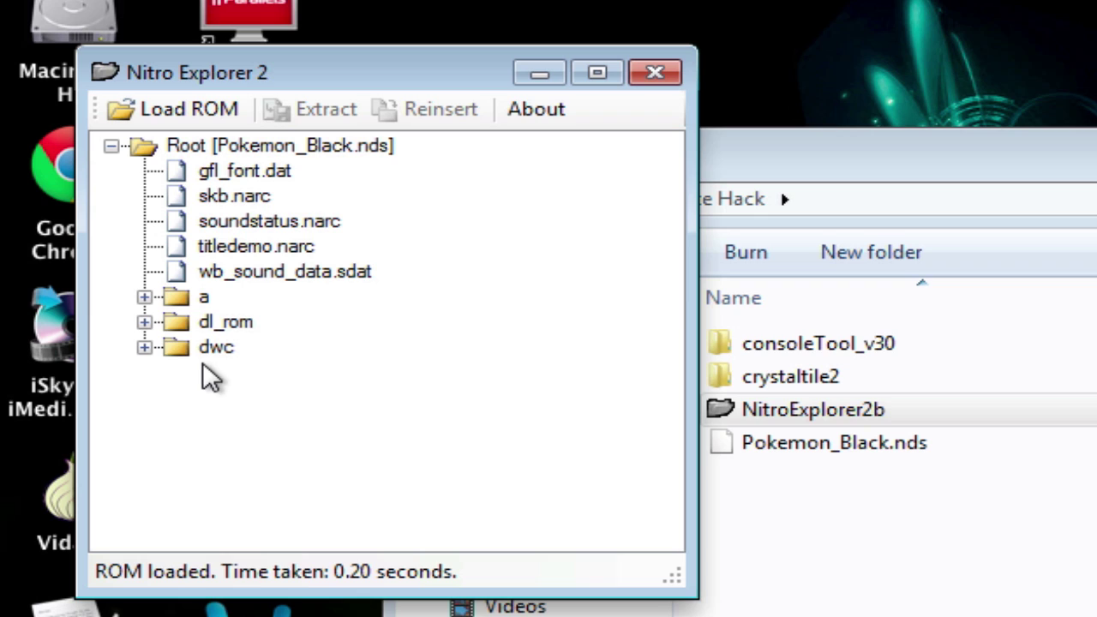
Step: Expand the ROM tree to a > 0 > 0 and select file 4
left_click(142, 298)
left_click(177, 323)
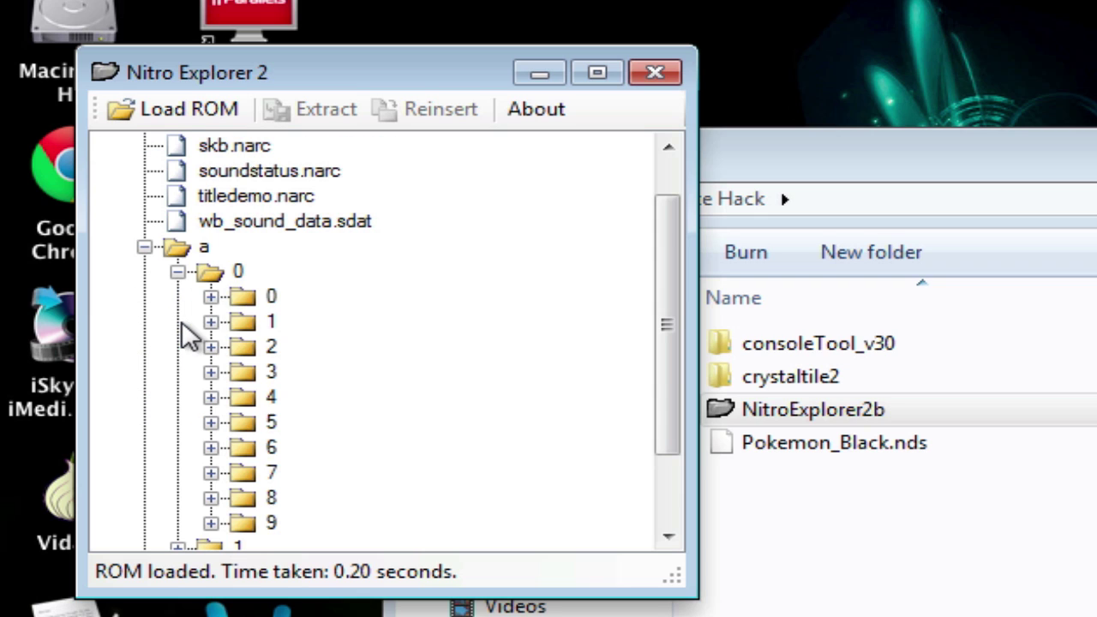
left_click(211, 297)
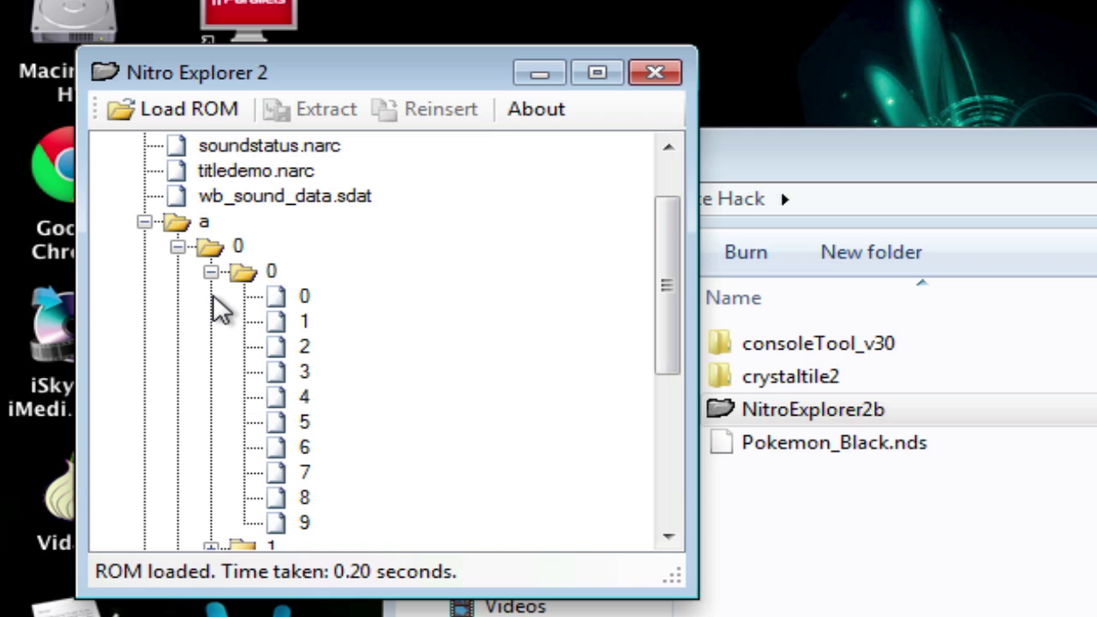
left_click(303, 402)
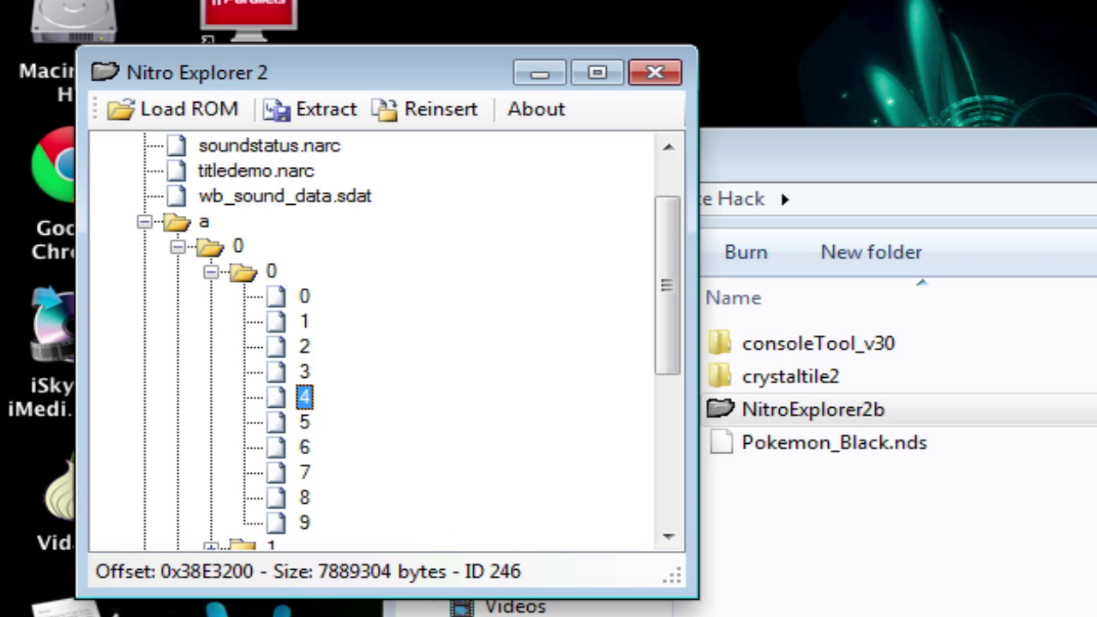
key("alt+Tab")
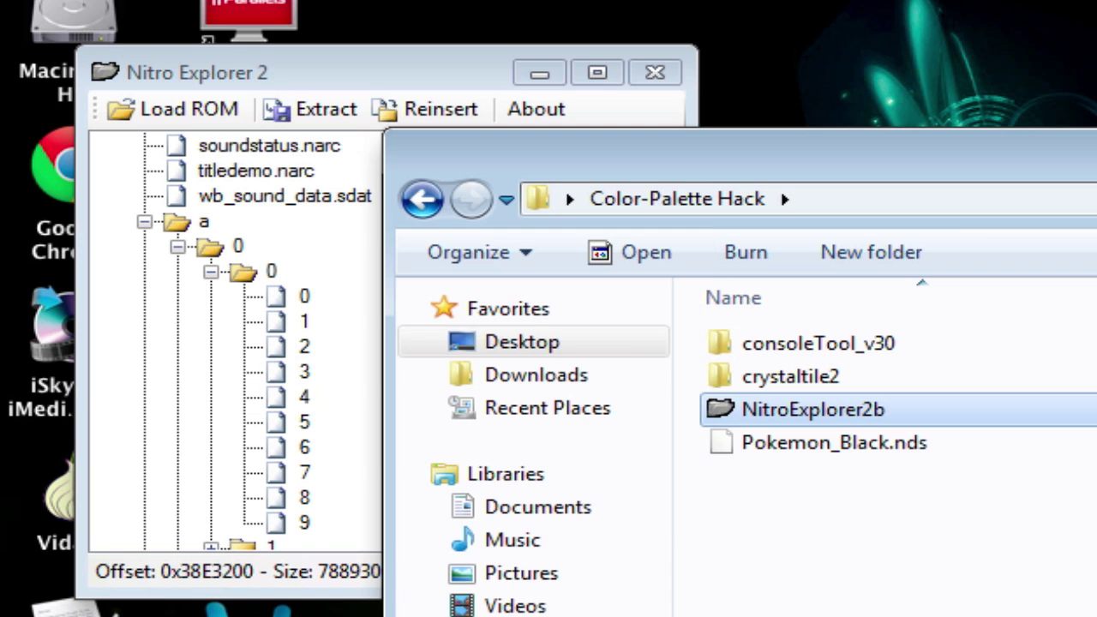
left_click(304, 401)
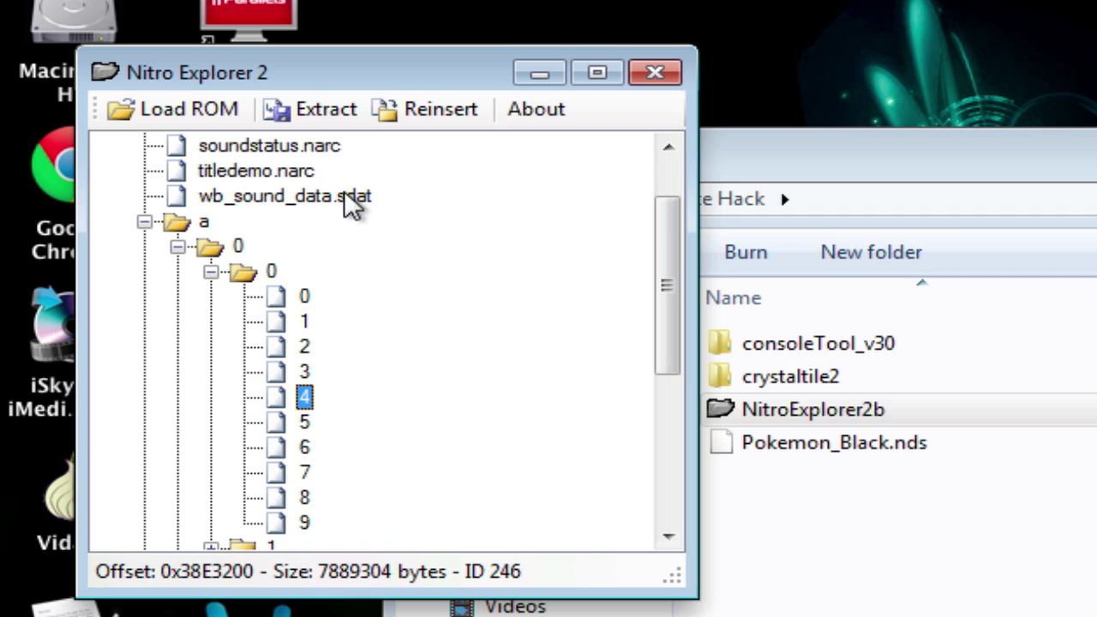
Step: Extract file 4 and save it as 4.narc in the Color-Palette Hack folder
left_click(319, 112)
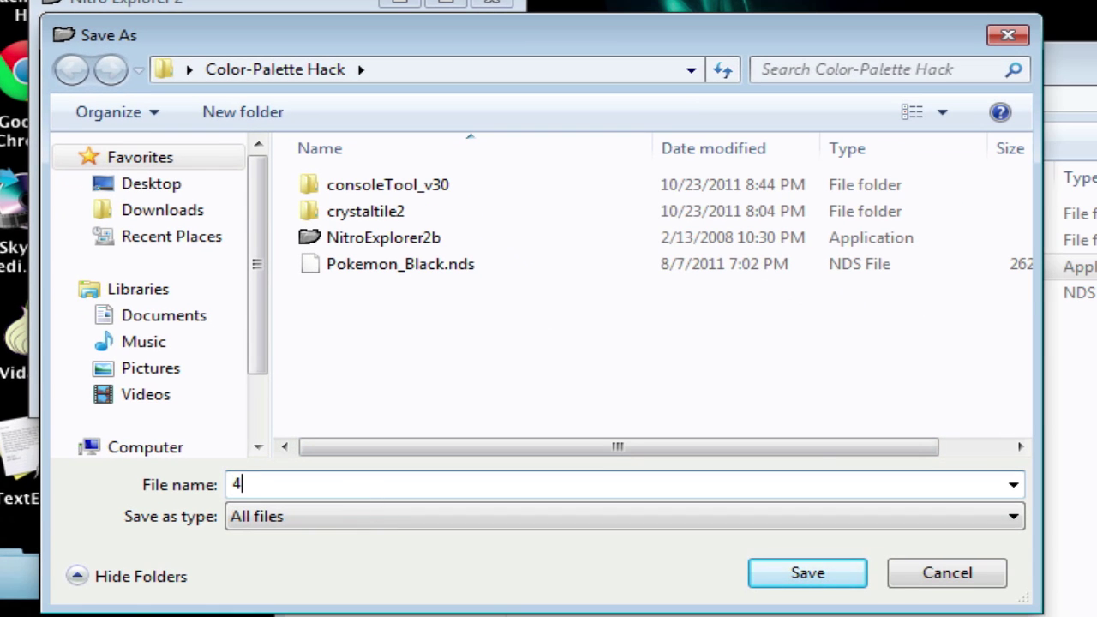
type(".narc")
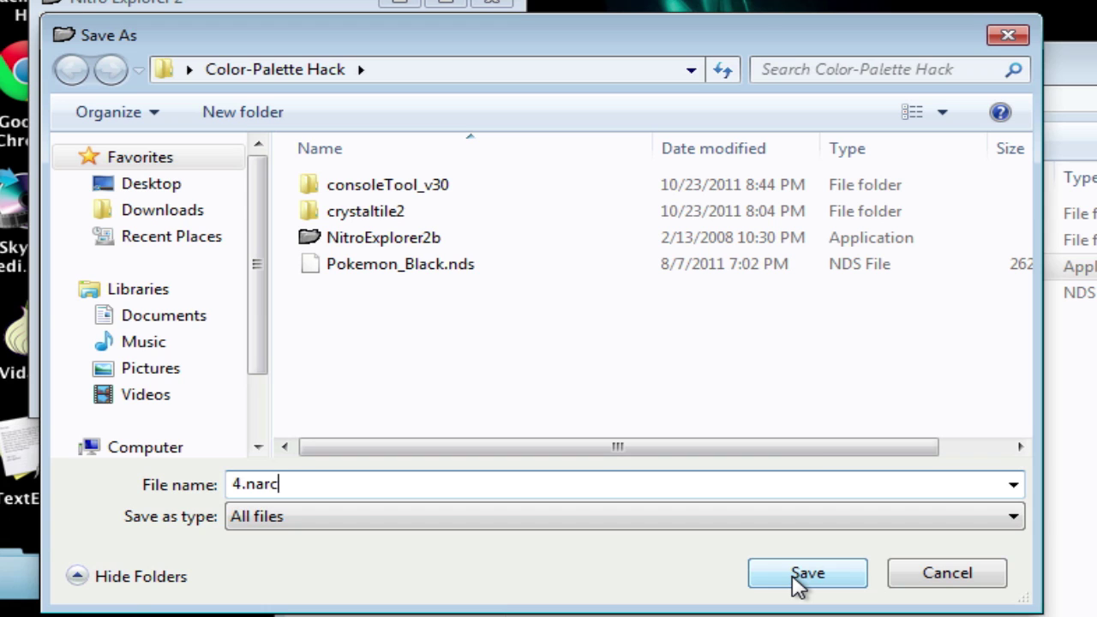
left_click(806, 574)
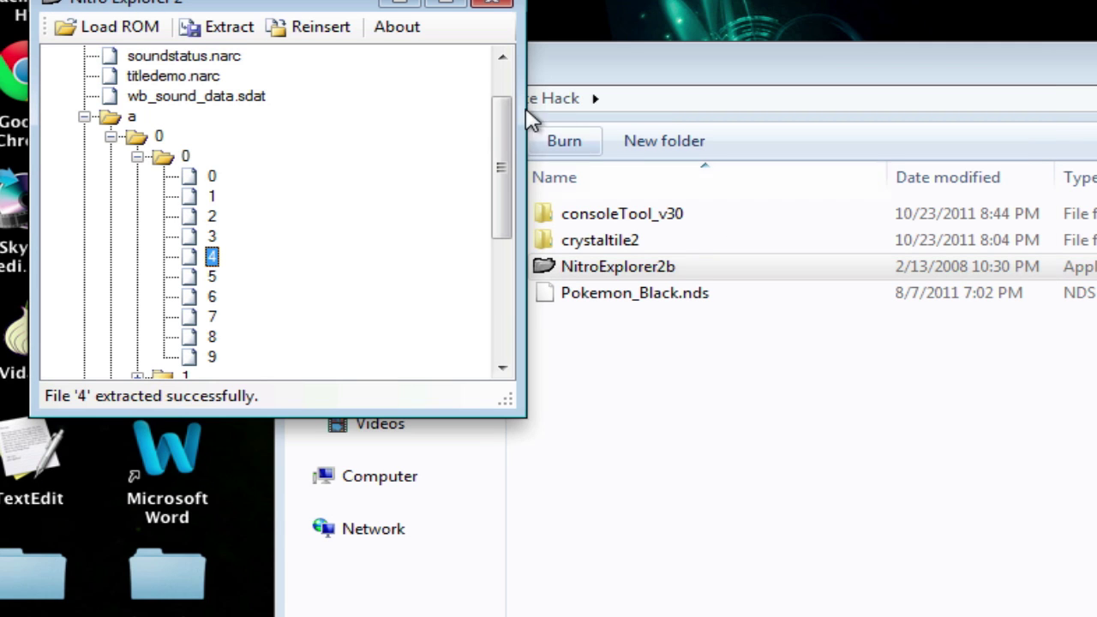
Step: Close Nitro Explorer 2, refresh the folder, and run consoleTool3 from consoleTool_v30
left_click(496, 4)
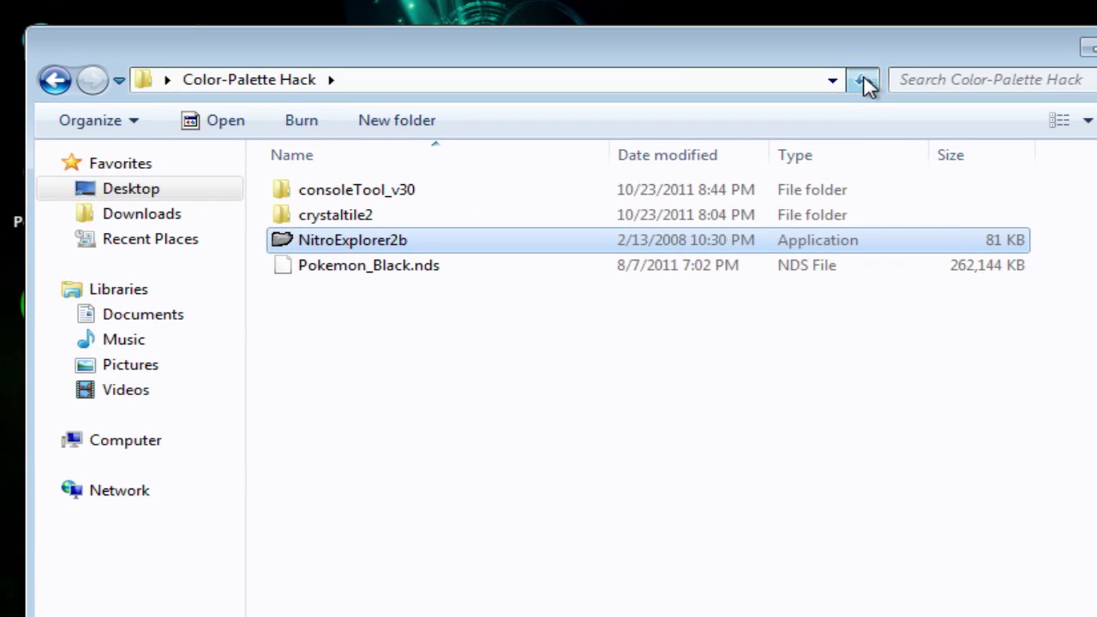
left_click(862, 82)
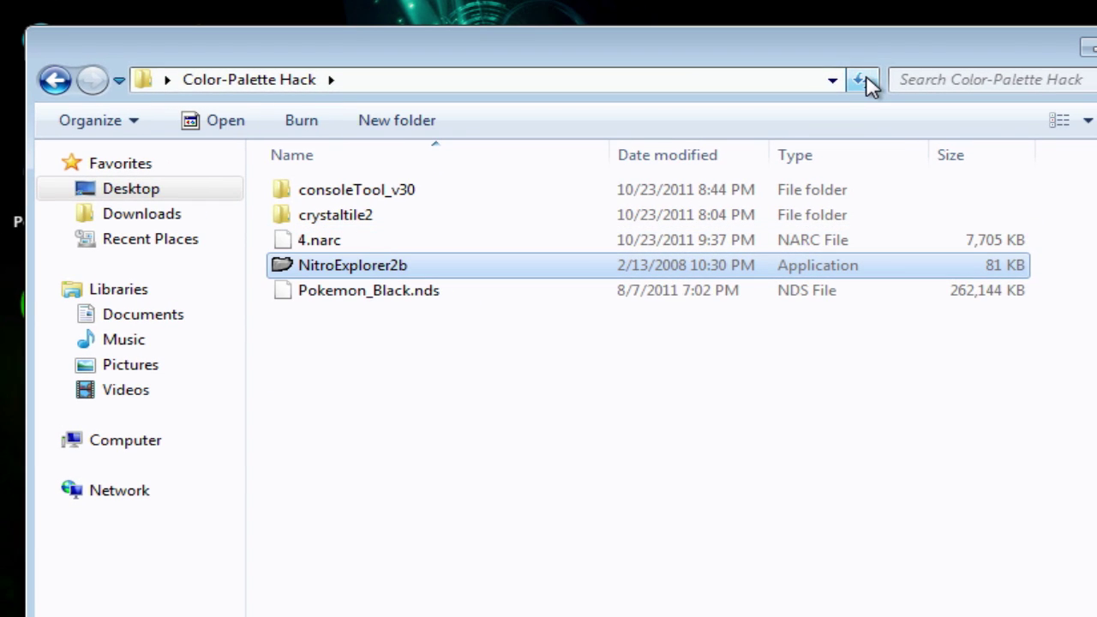
double_click(394, 196)
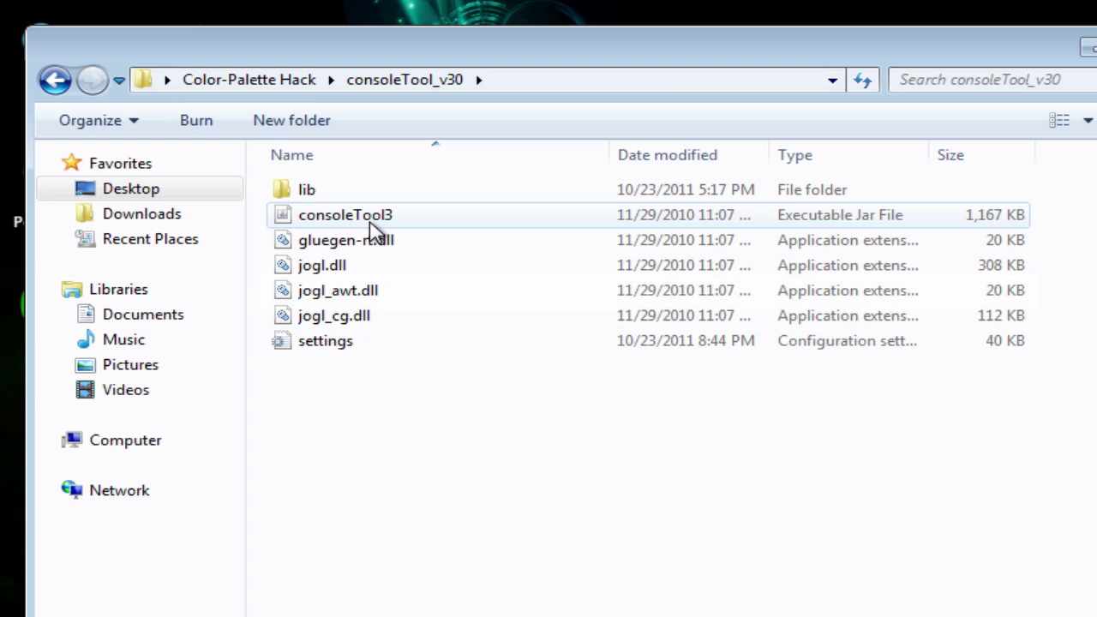
double_click(374, 227)
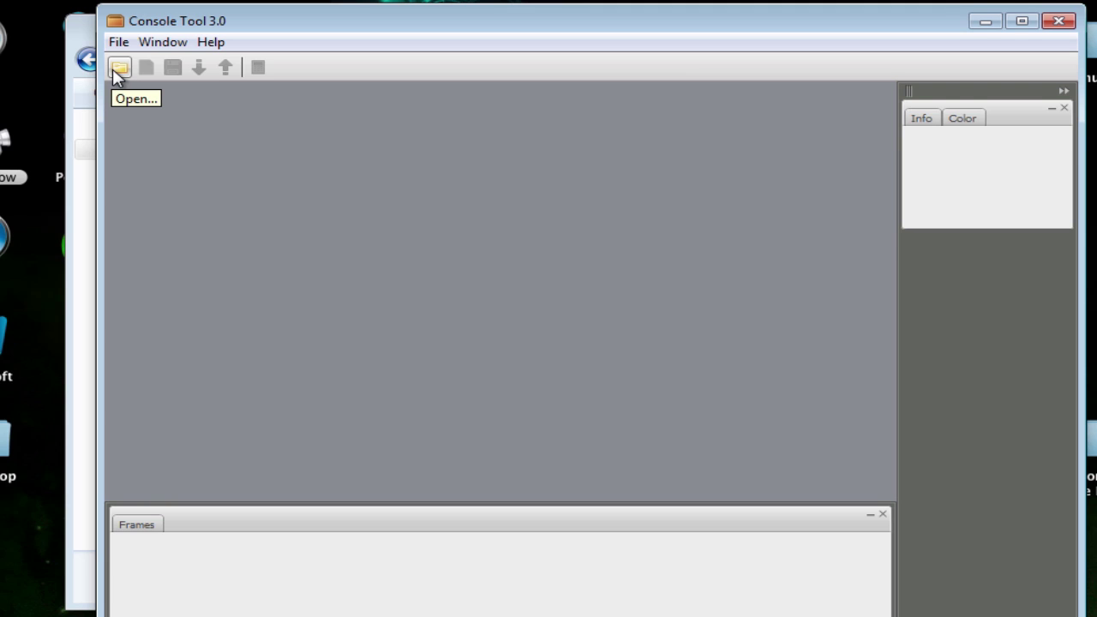
Step: Open 4.narc from Desktop > Color-Palette Hack in Console Tool 3.0
left_click(118, 75)
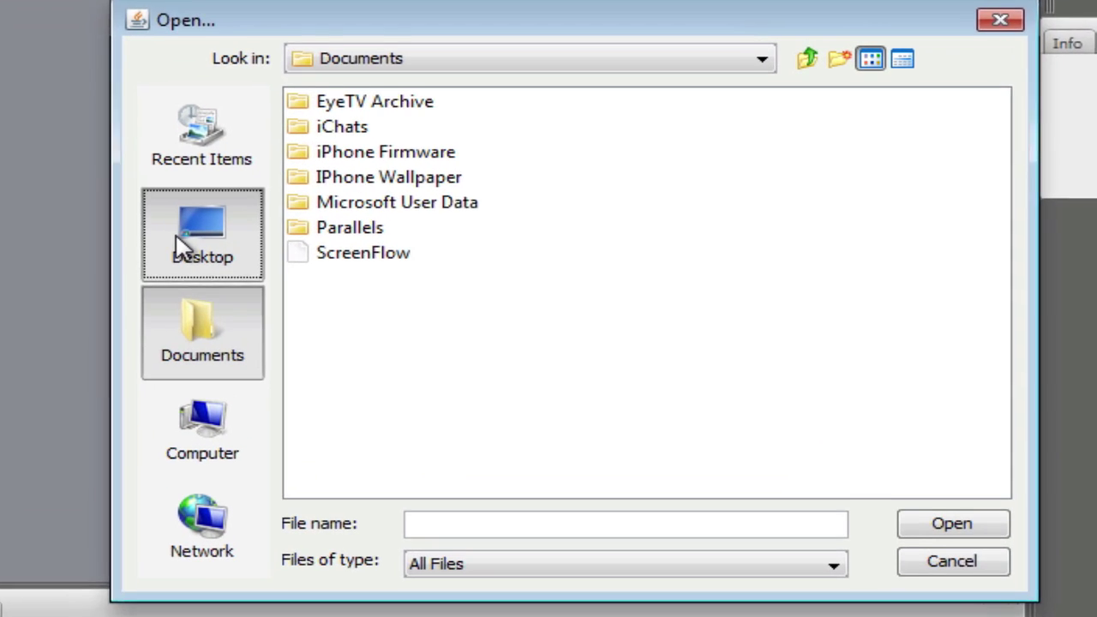
left_click(180, 246)
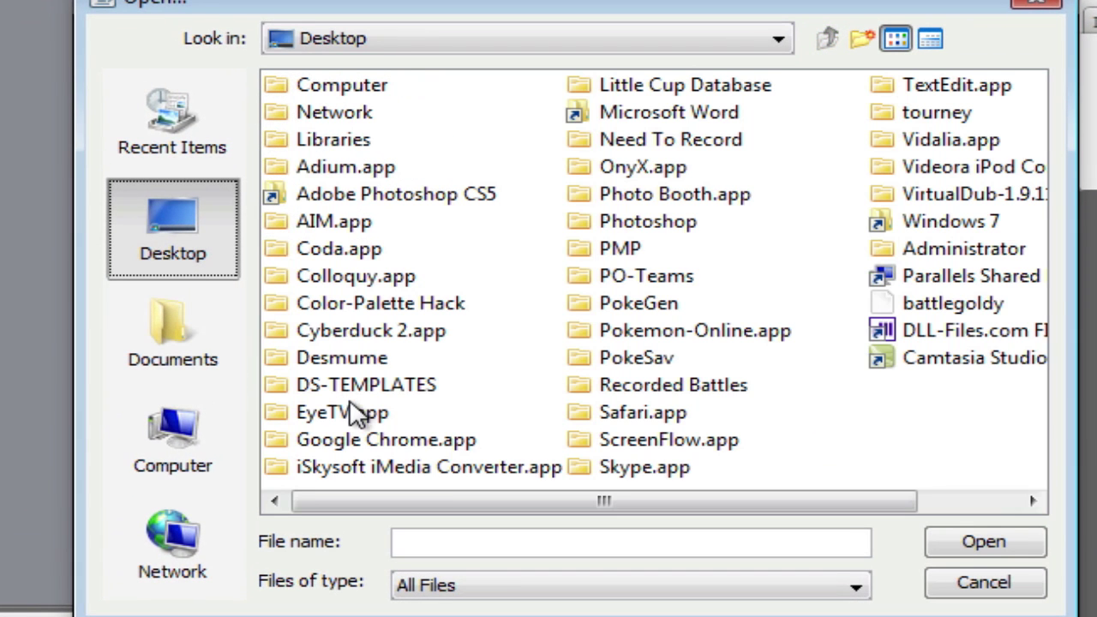
left_click(397, 305)
double_click(398, 306)
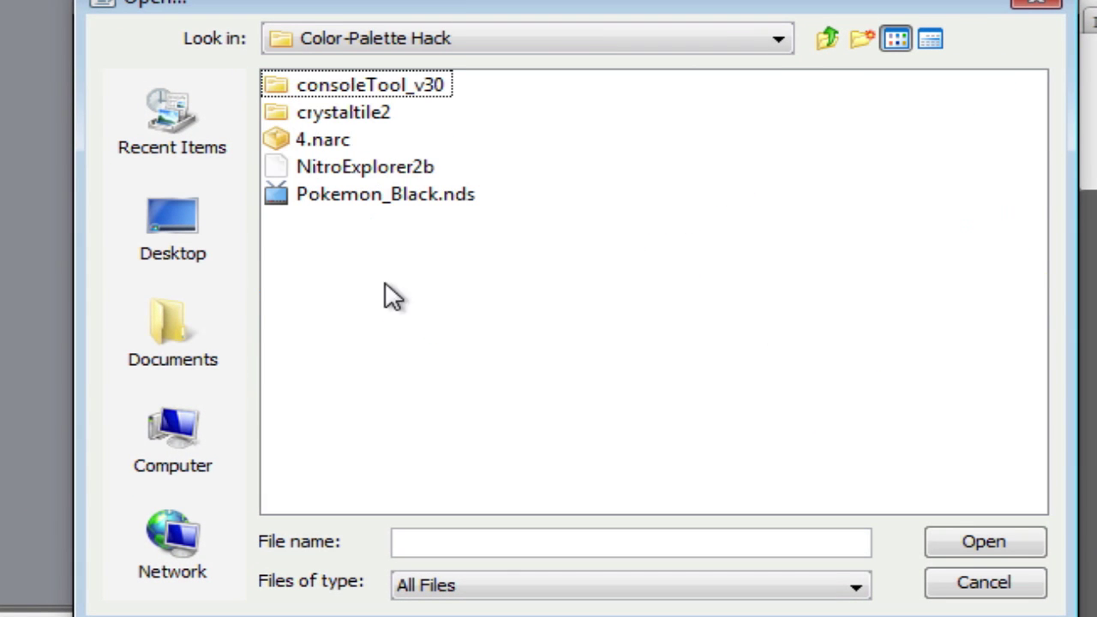
left_click(314, 138)
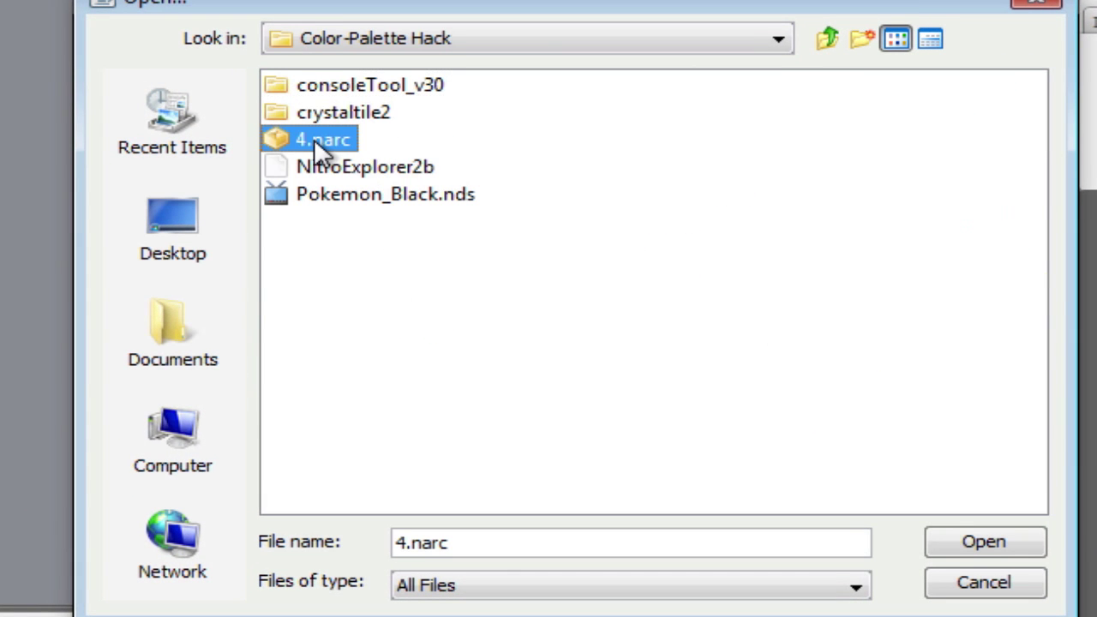
left_click(1027, 544)
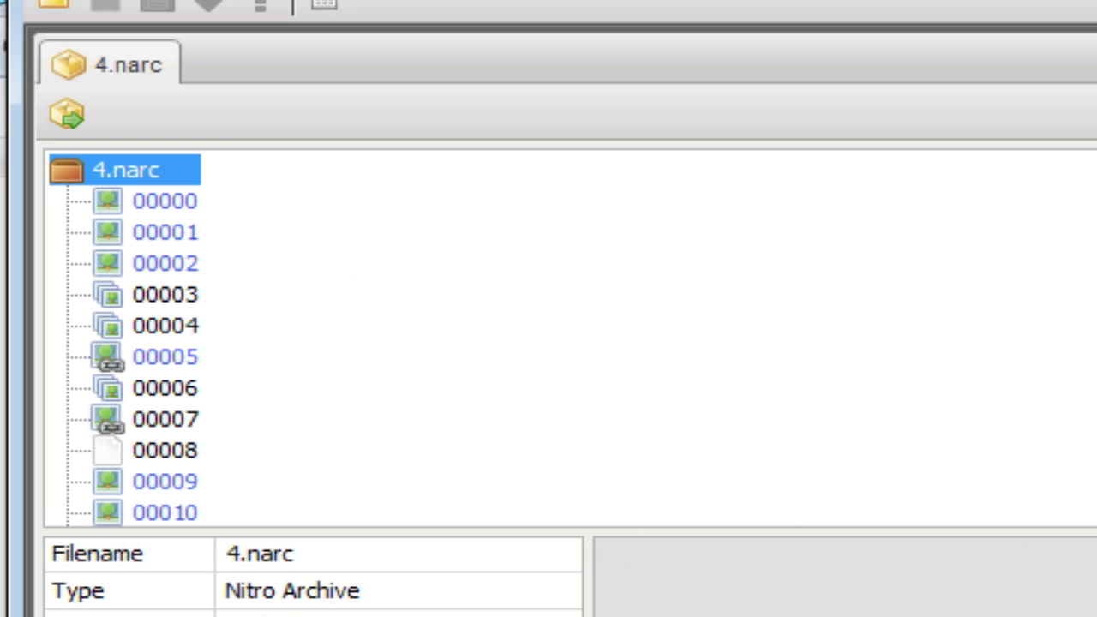
scroll(352, 433, "down", 2)
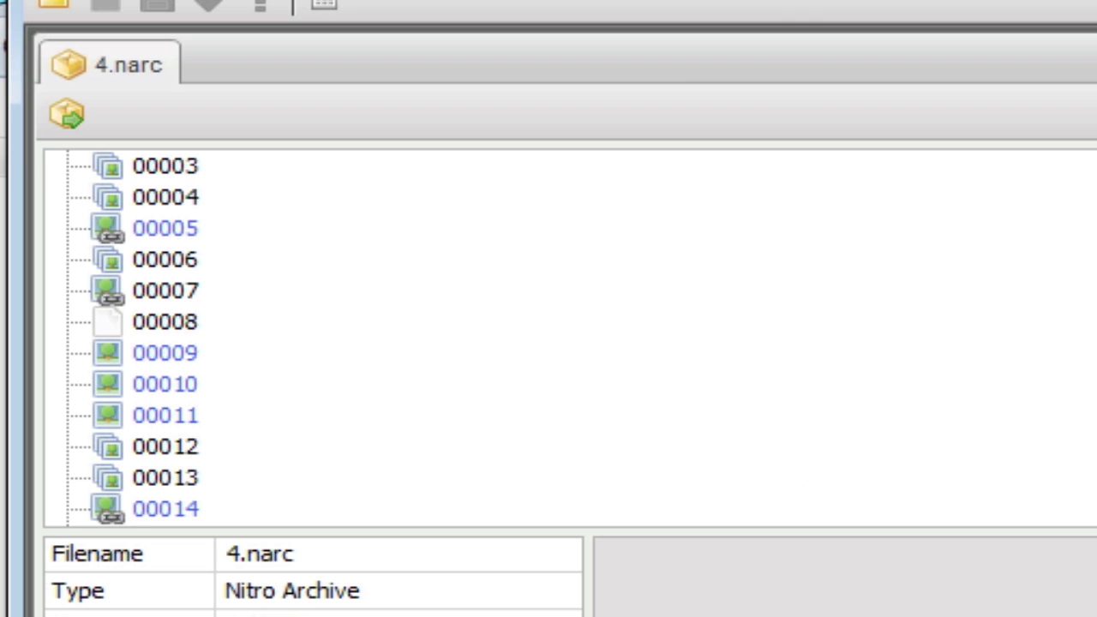
scroll(548, 339, "down", 3)
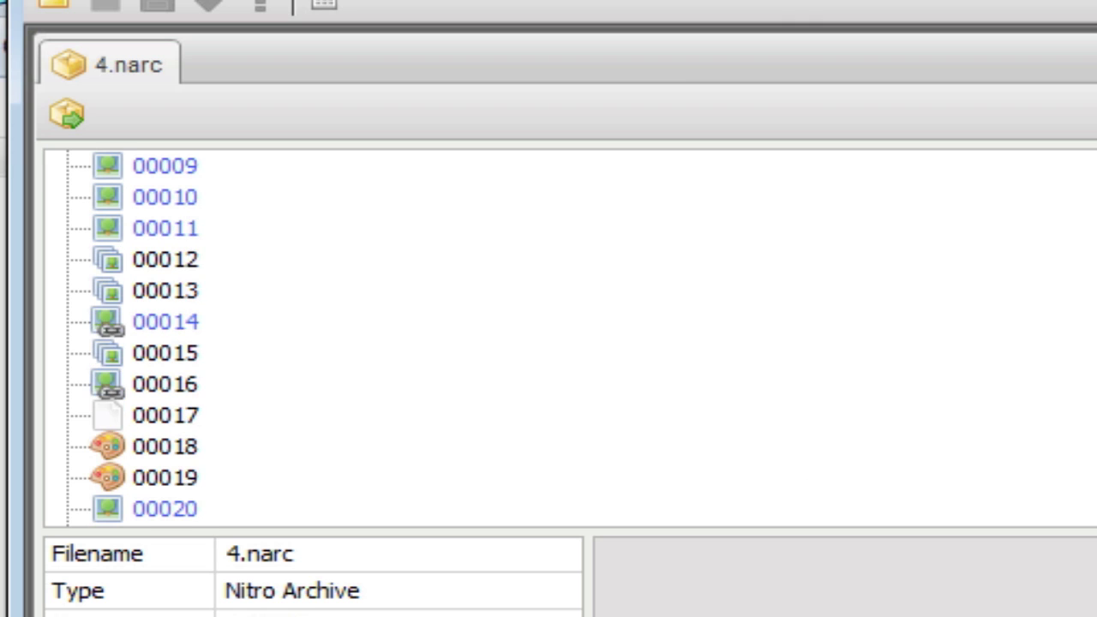
scroll(548, 338, "down", 2)
left_click(137, 452)
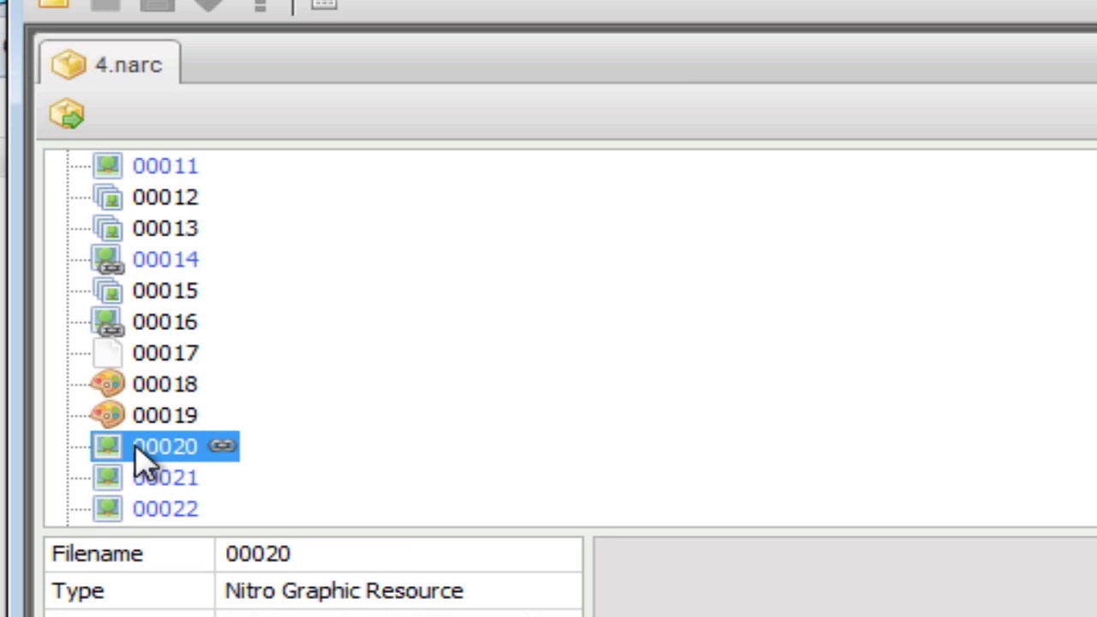
double_click(137, 451)
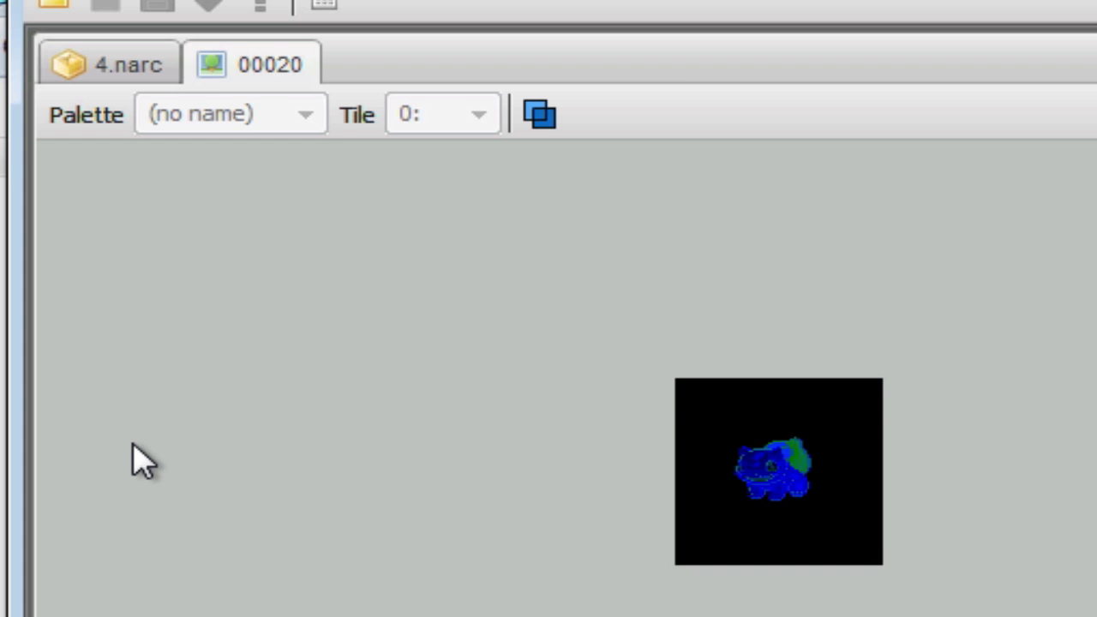
key("ctrl+w")
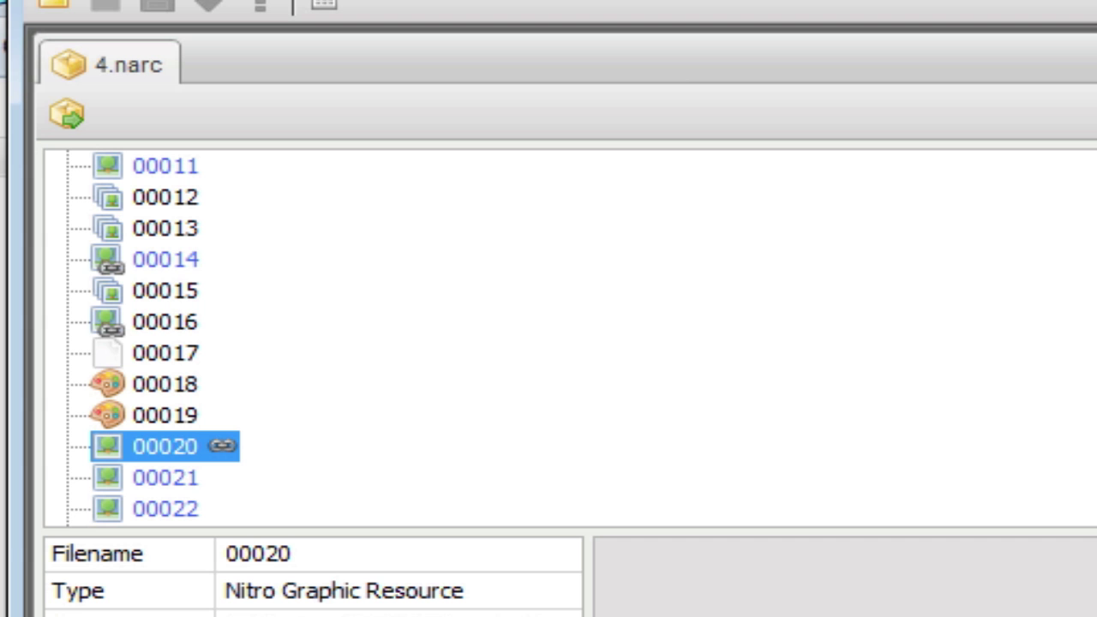
scroll(163, 337, "down", 5)
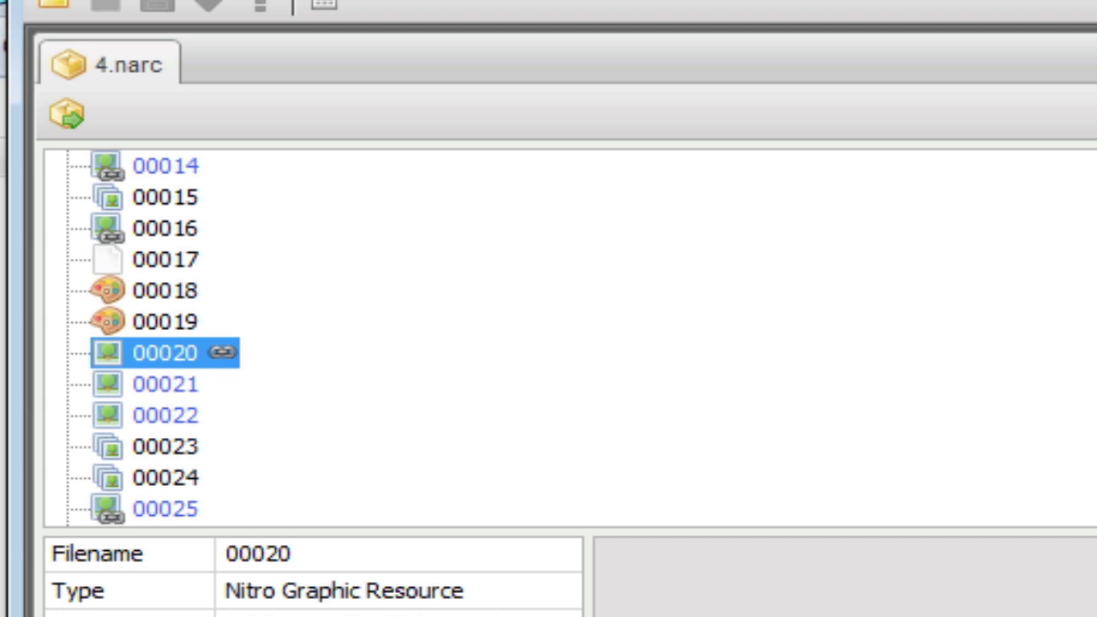
scroll(162, 337, "down", 2)
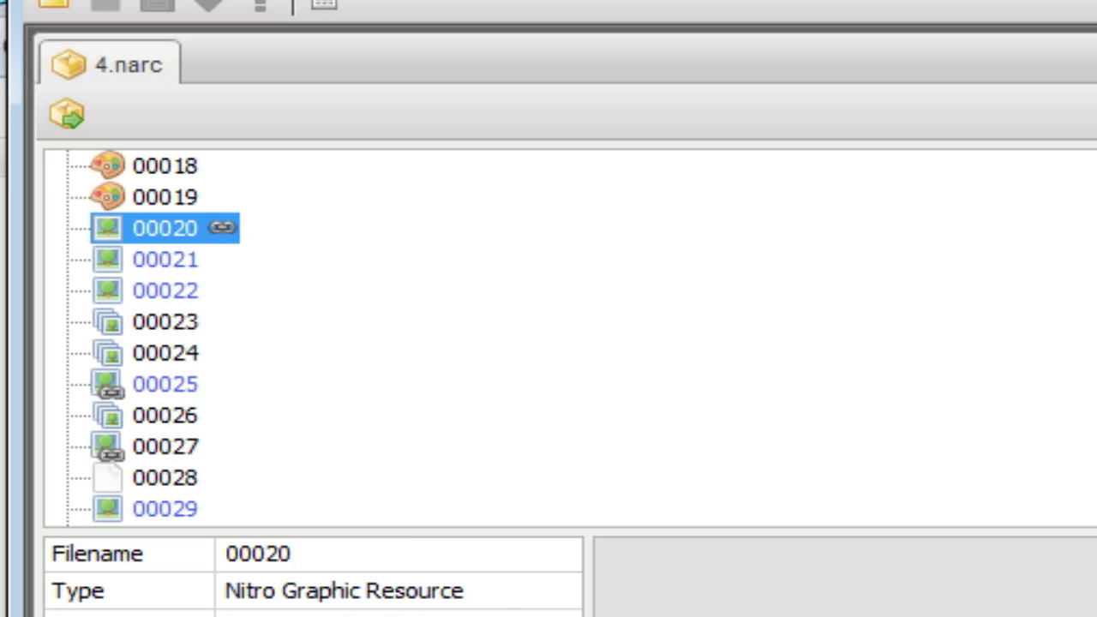
scroll(162, 337, "down", 4)
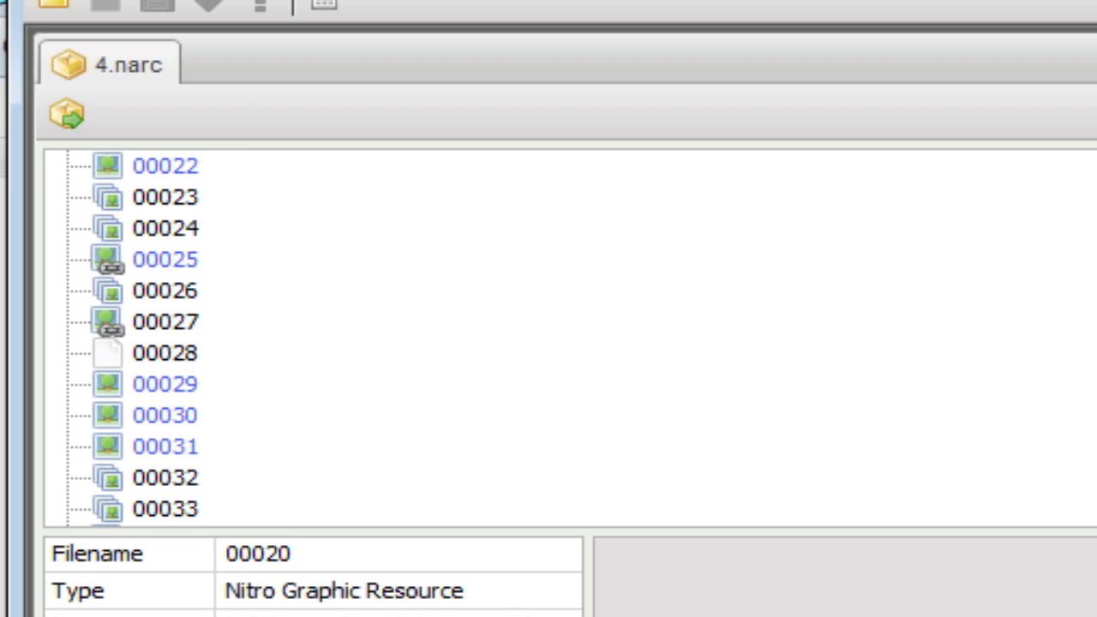
scroll(163, 337, "down", 2)
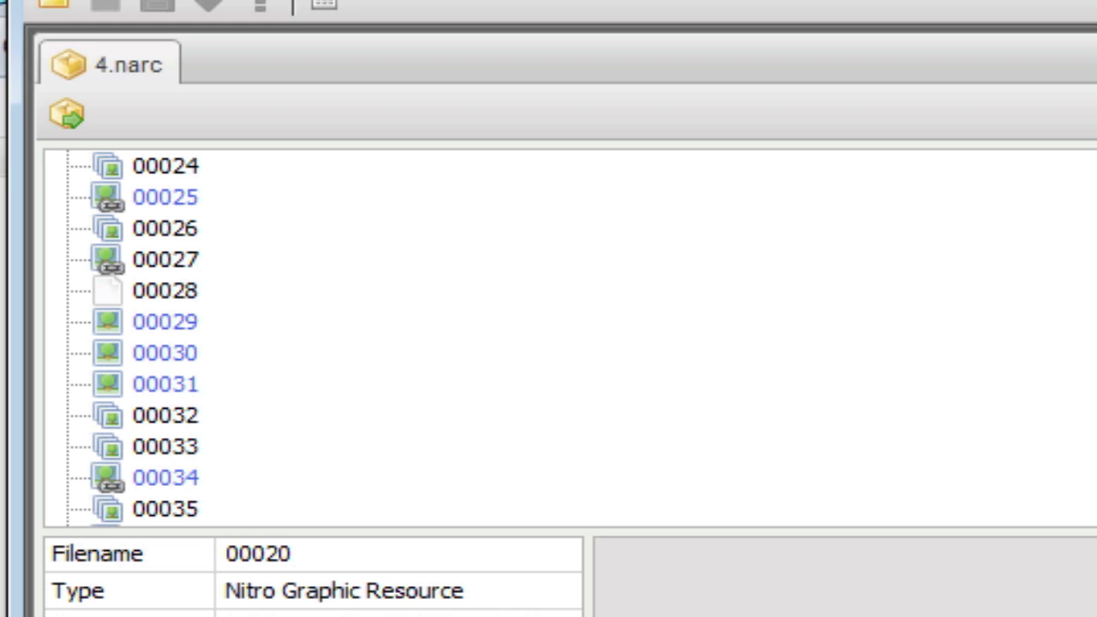
scroll(163, 337, "down", 5)
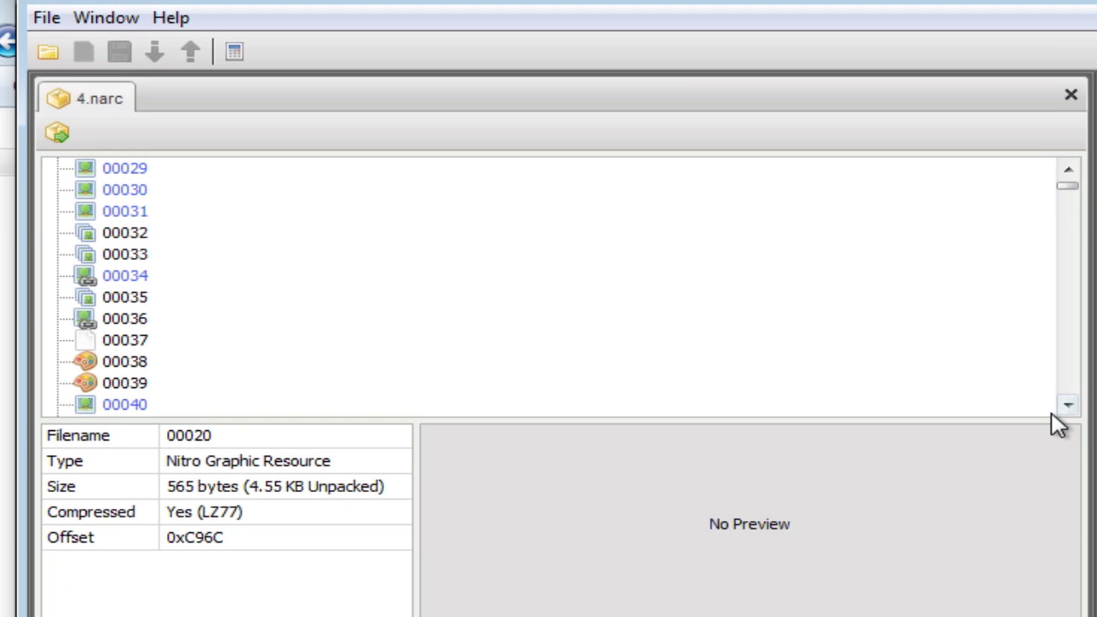
Step: Scroll the 4.narc tree to the 07000 range and select entry 07000 to show its details
left_click_drag(1071, 192, 1091, 296)
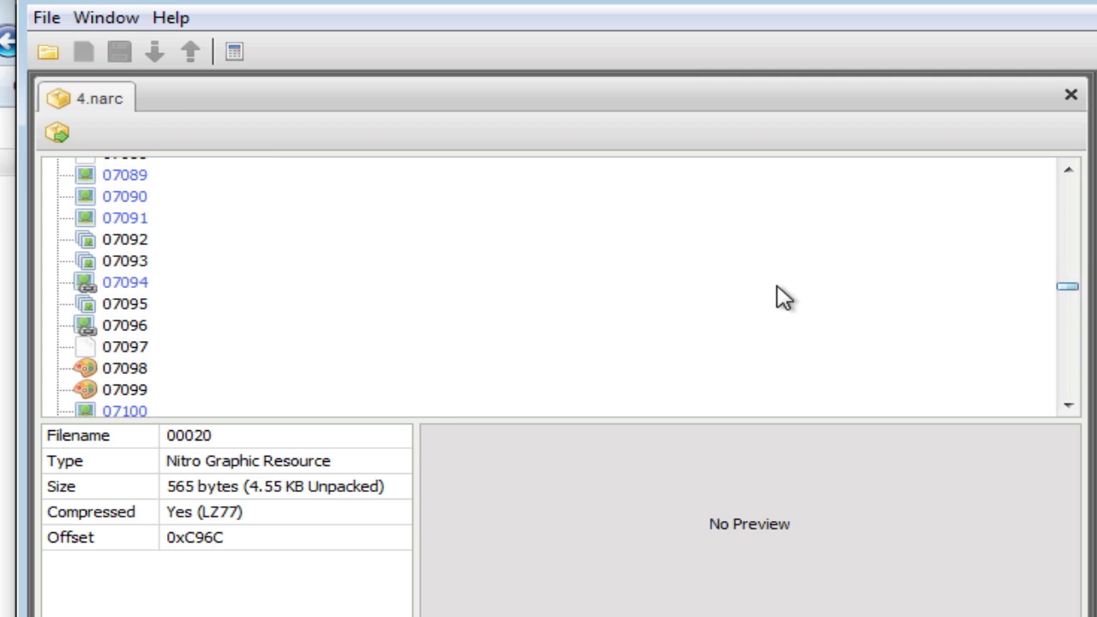
left_click(1067, 171)
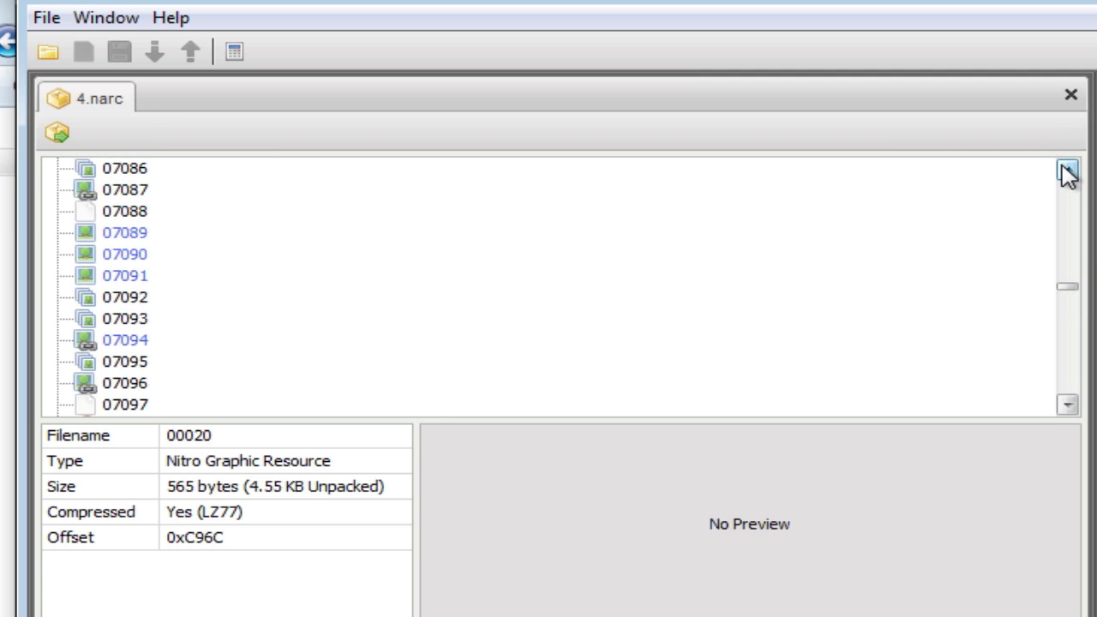
left_click(1067, 171)
left_click(1067, 171)
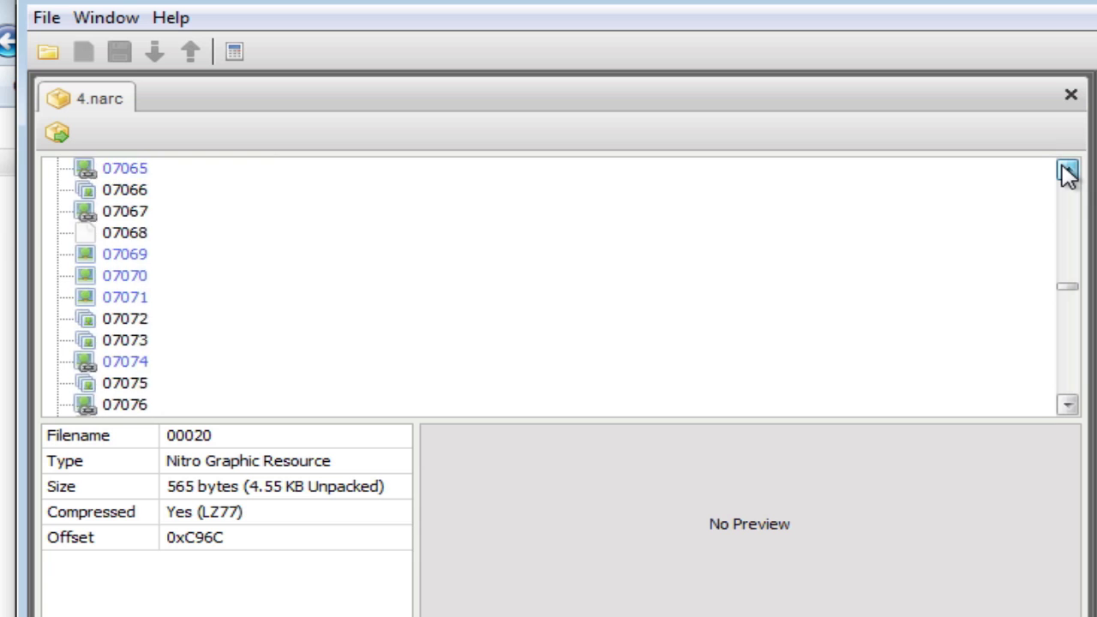
left_click(1067, 171)
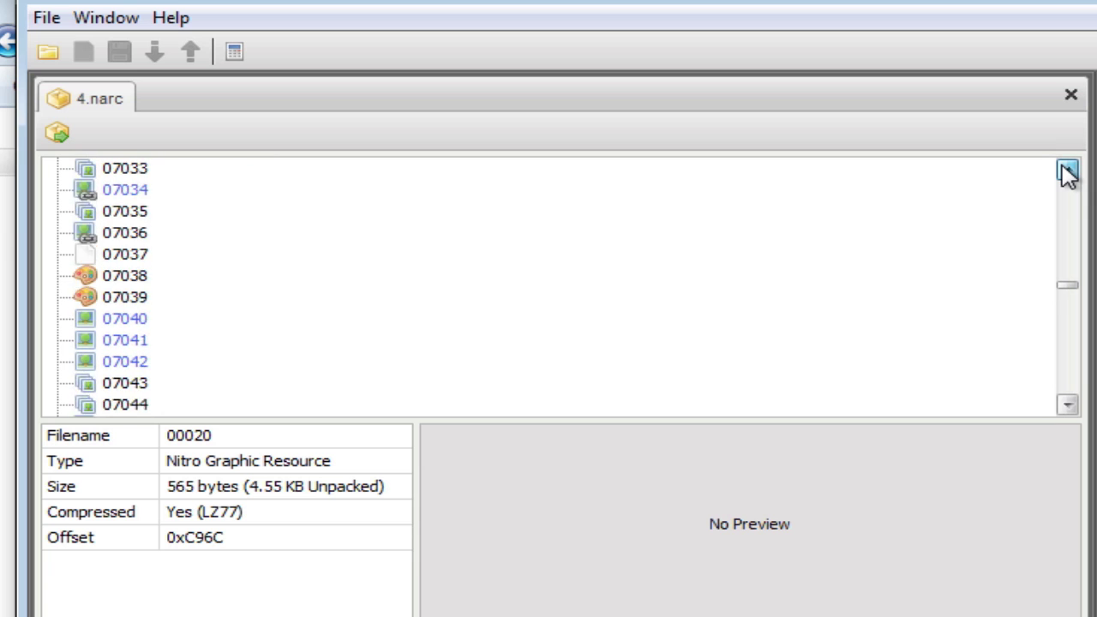
left_click(1067, 171)
left_click(1067, 171)
left_click(1067, 172)
left_click(1067, 172)
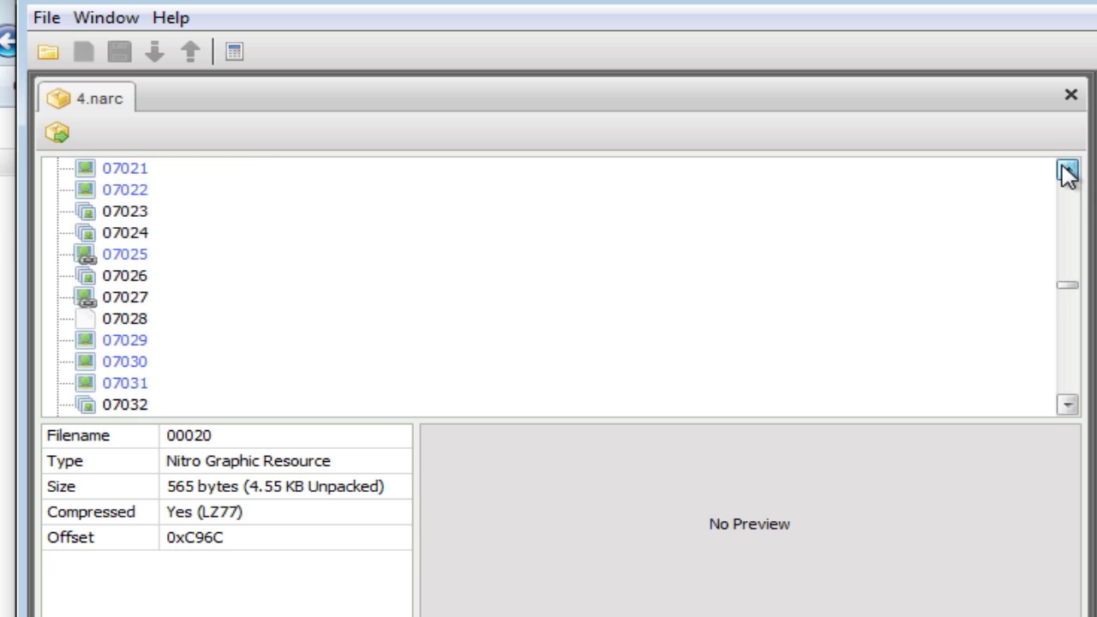
left_click(1067, 171)
left_click(1066, 172)
left_click(1067, 172)
left_click(1066, 171)
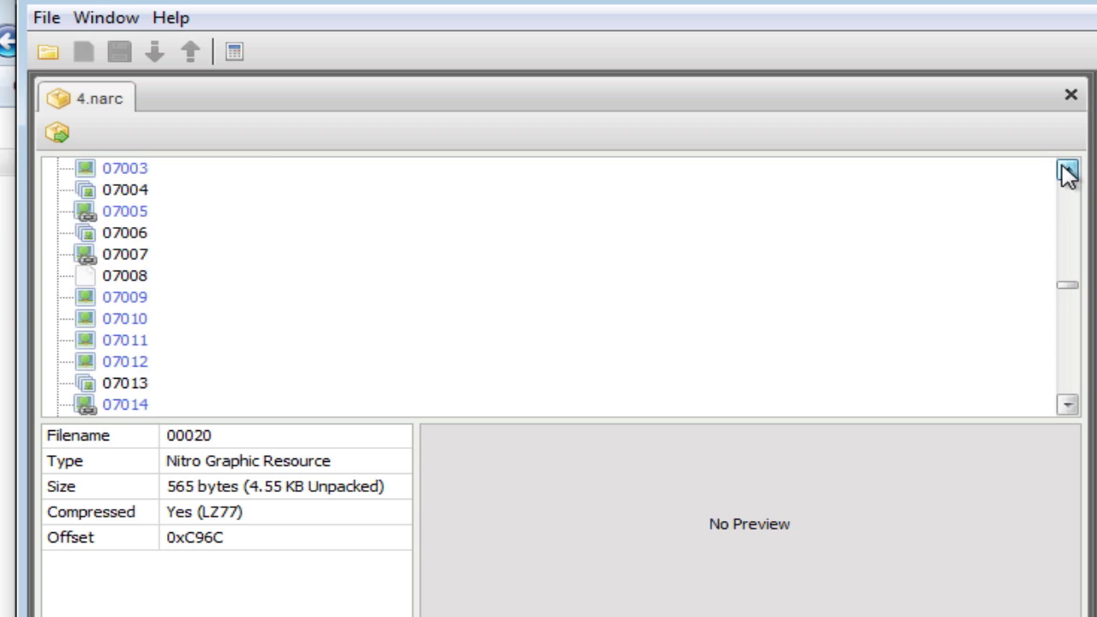
left_click(1067, 171)
left_click(1067, 172)
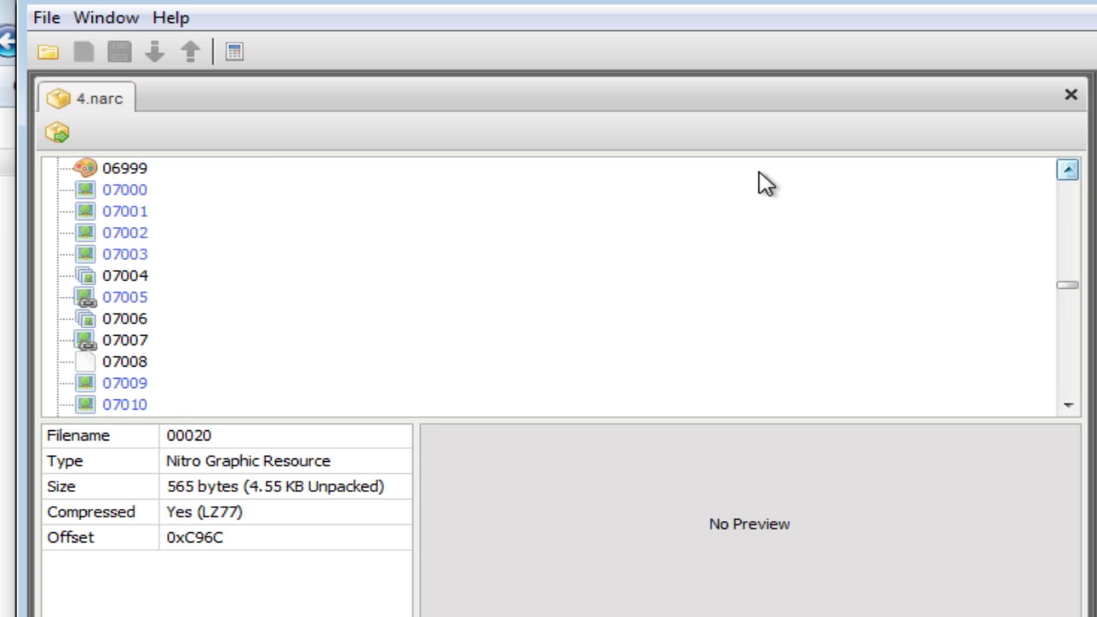
left_click(129, 192)
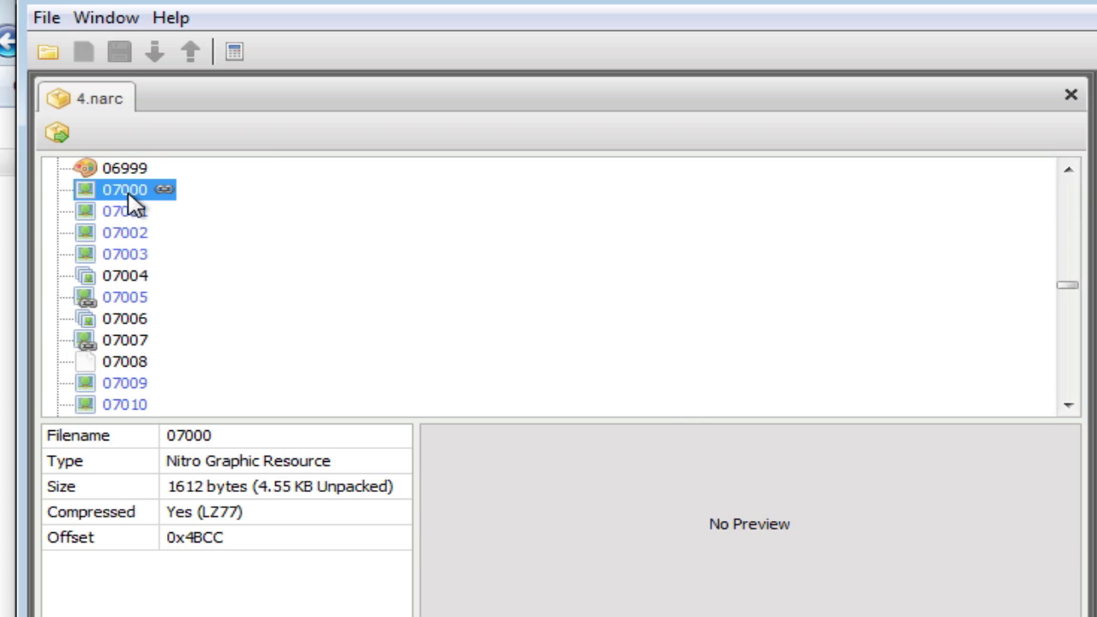
Step: Scroll the file tree a little further down to bring the later 070xx entries into view
left_click(1067, 406)
left_click(1067, 406)
left_click(1067, 407)
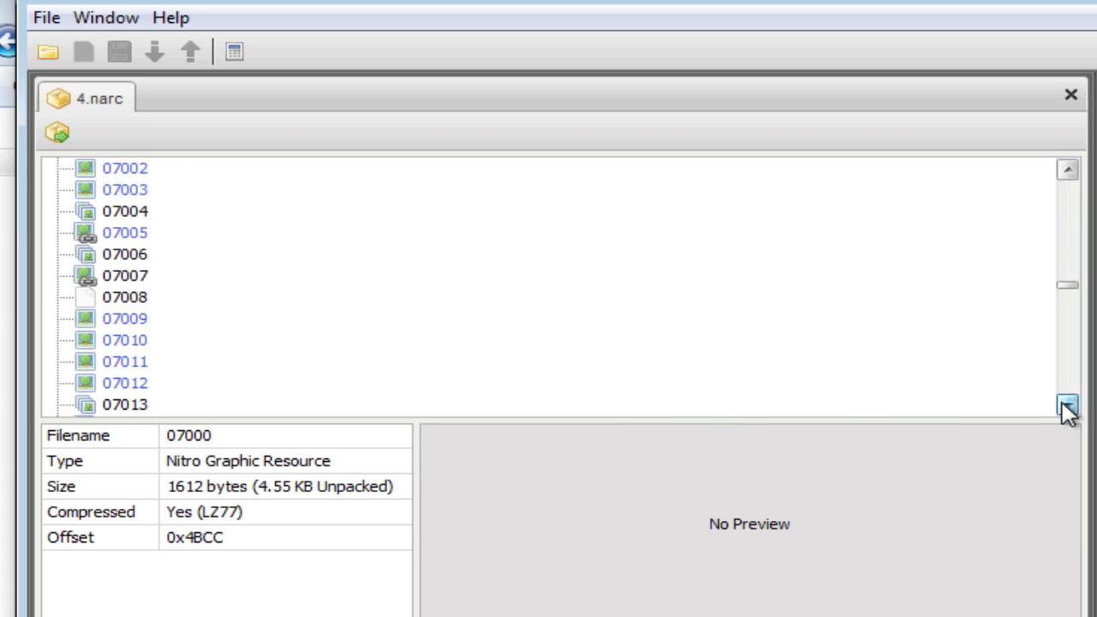
left_click(1067, 406)
left_click(1067, 406)
left_click(1066, 406)
left_click(1067, 406)
left_click(1067, 406)
left_click(1067, 406)
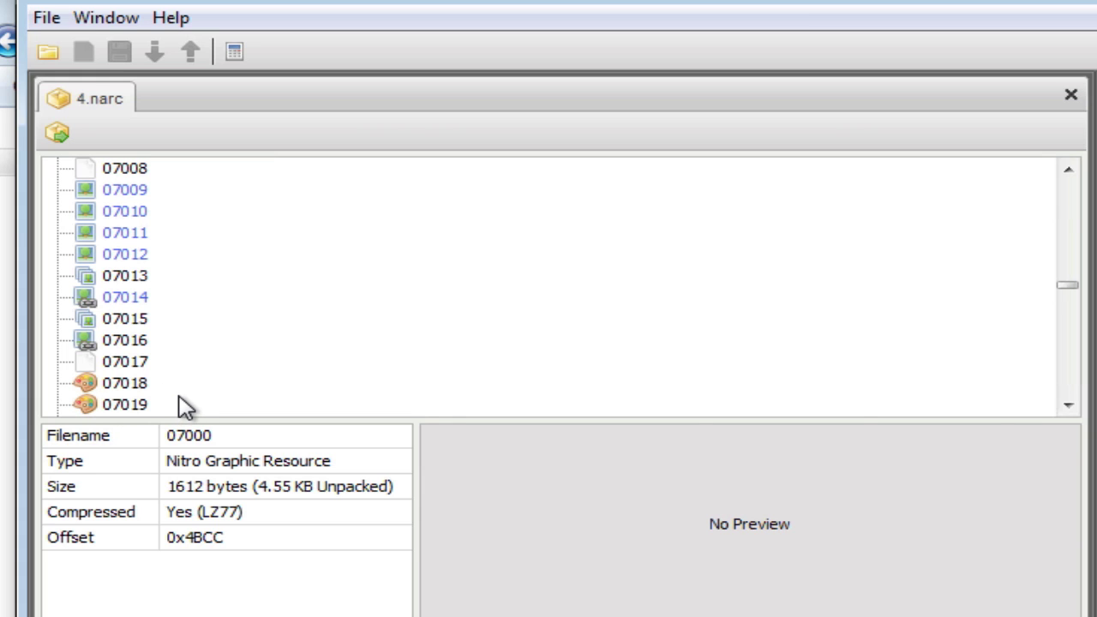
Step: Open the 07018 colour palette in its own tab
left_click(134, 390)
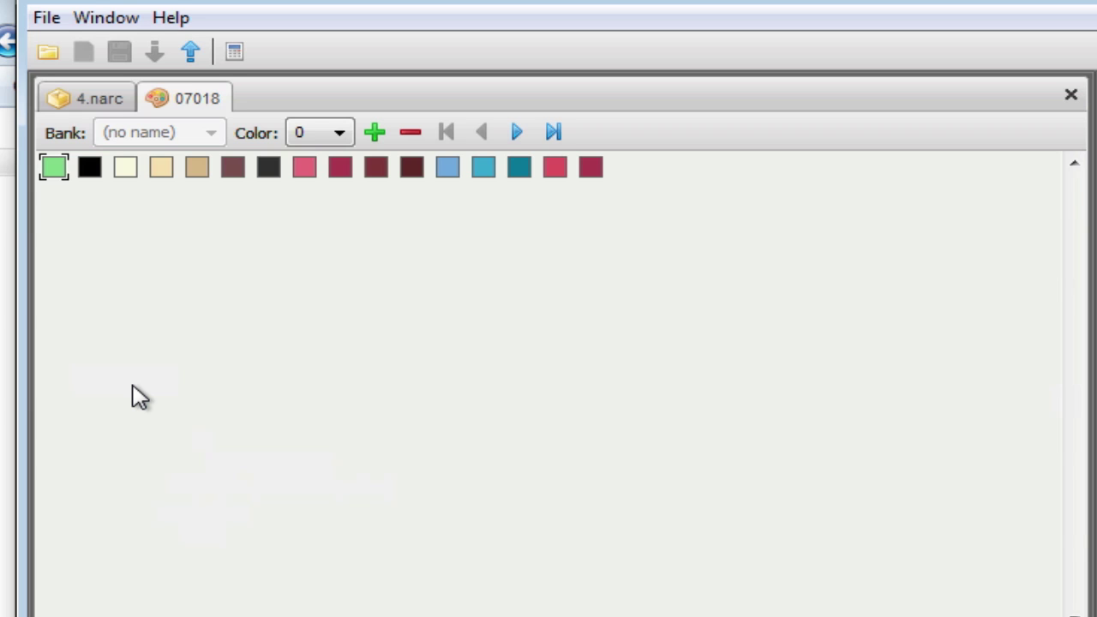
left_click(268, 164)
left_click(94, 100)
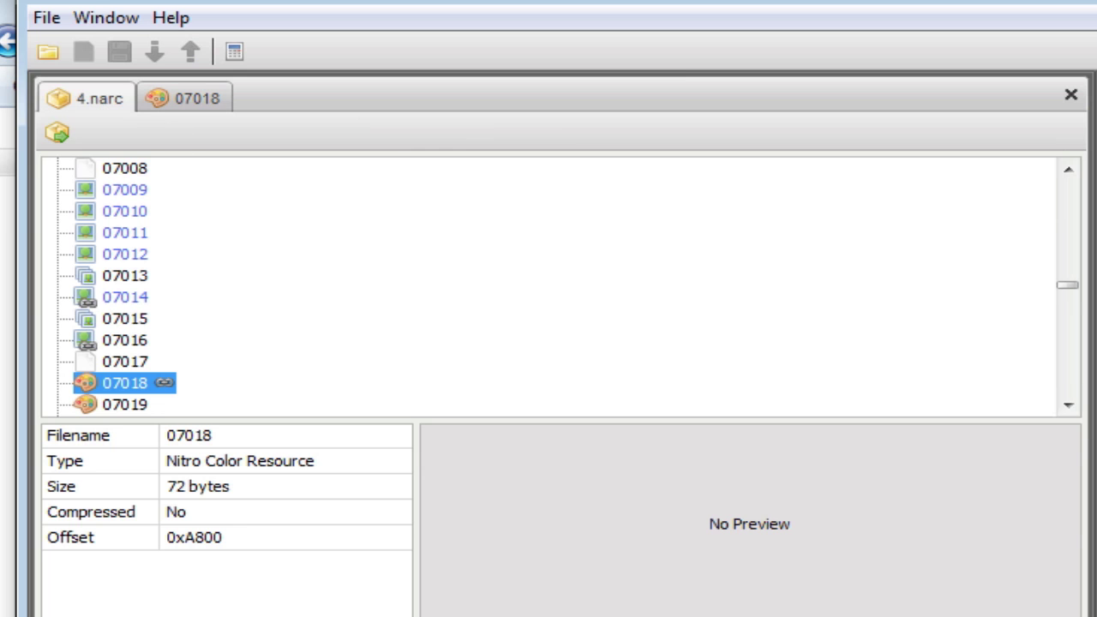
Step: Open Milotic's sprite 07001 and sprite sheet 07003 in their own tabs
left_click(1068, 171)
left_click(1067, 172)
left_click(1068, 172)
left_click(1068, 171)
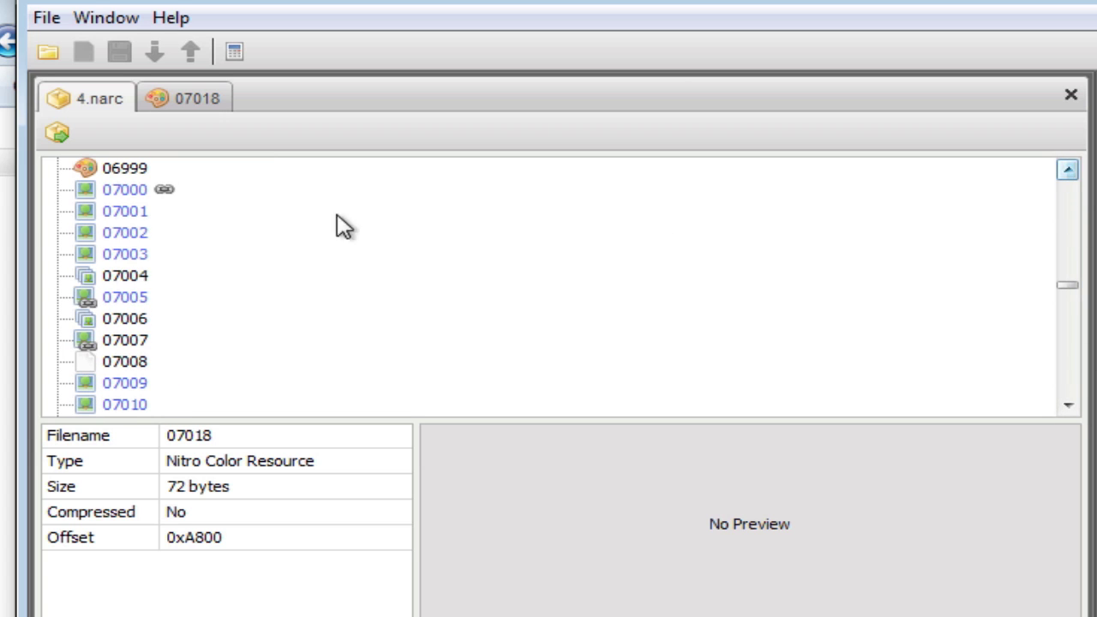
left_click(111, 212)
double_click(111, 213)
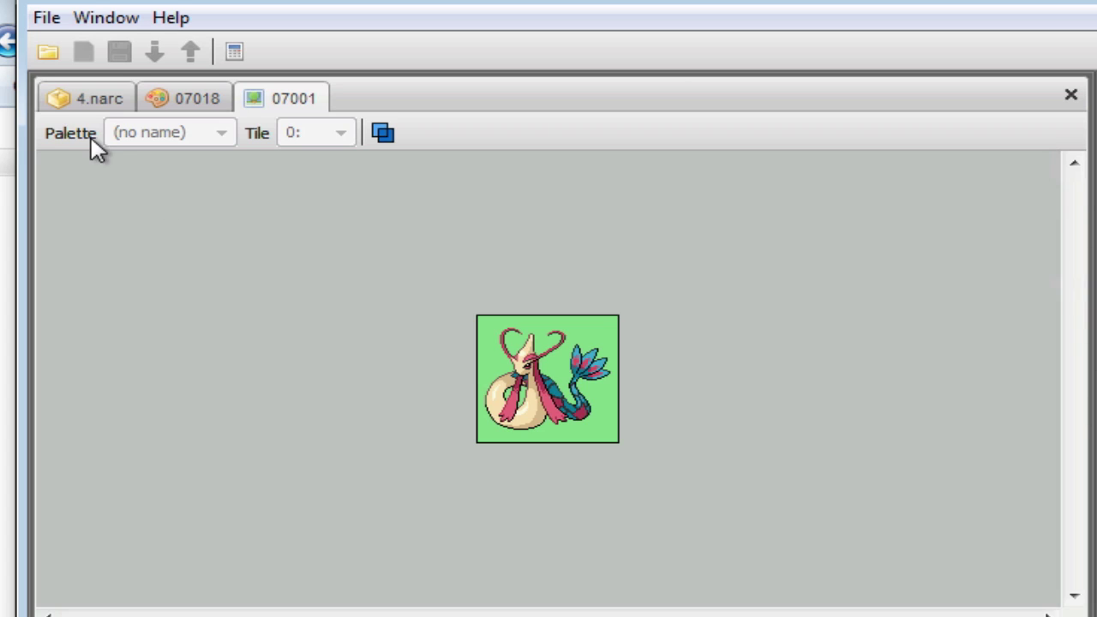
left_click(91, 103)
double_click(121, 260)
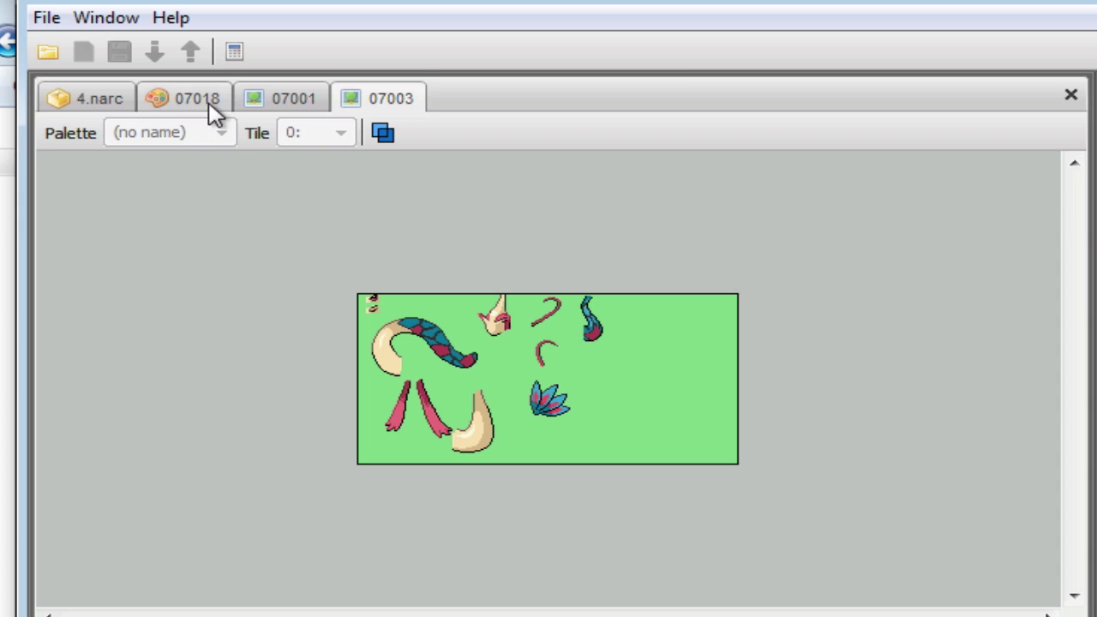
Step: Open Milotic's sprite 07009 and sprite sheet 07011 in their own tabs
left_click(82, 102)
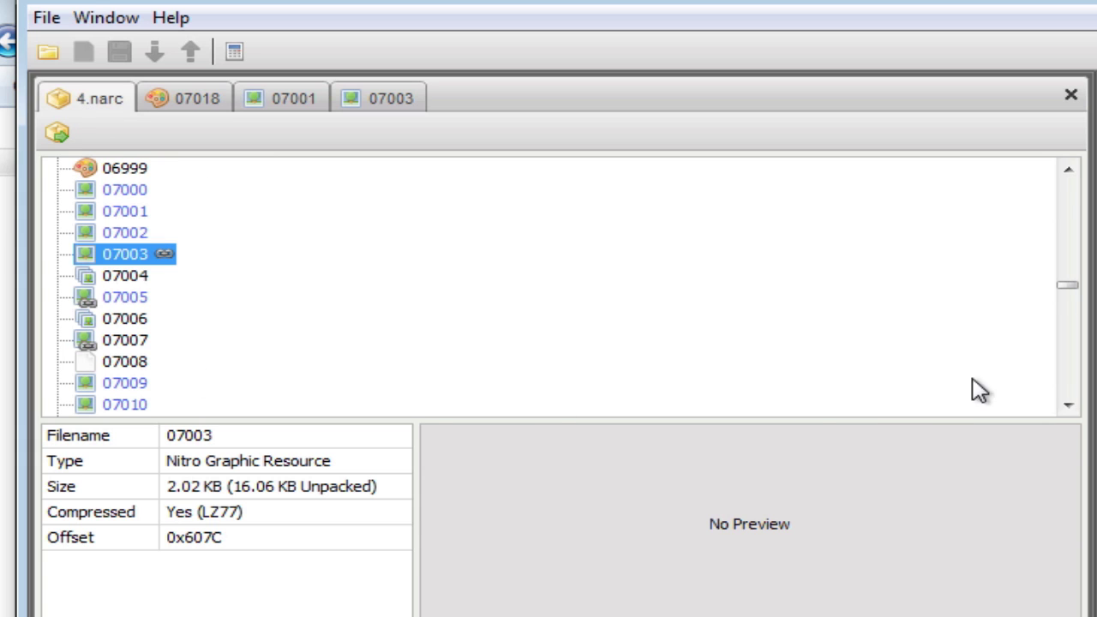
left_click(1068, 405)
left_click(1068, 404)
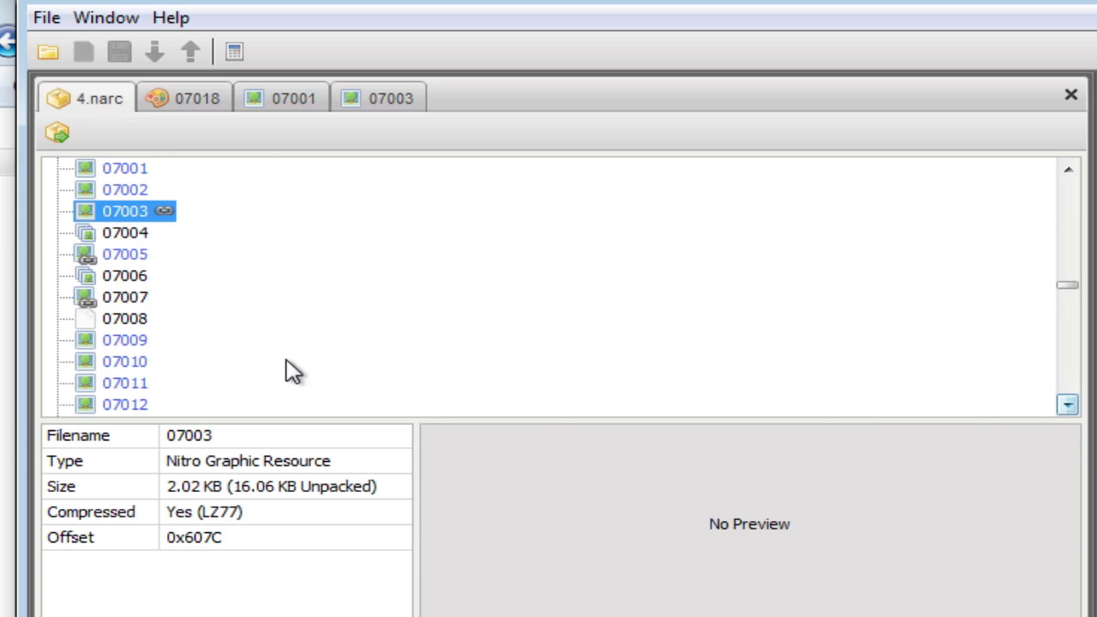
left_click(128, 341)
double_click(128, 340)
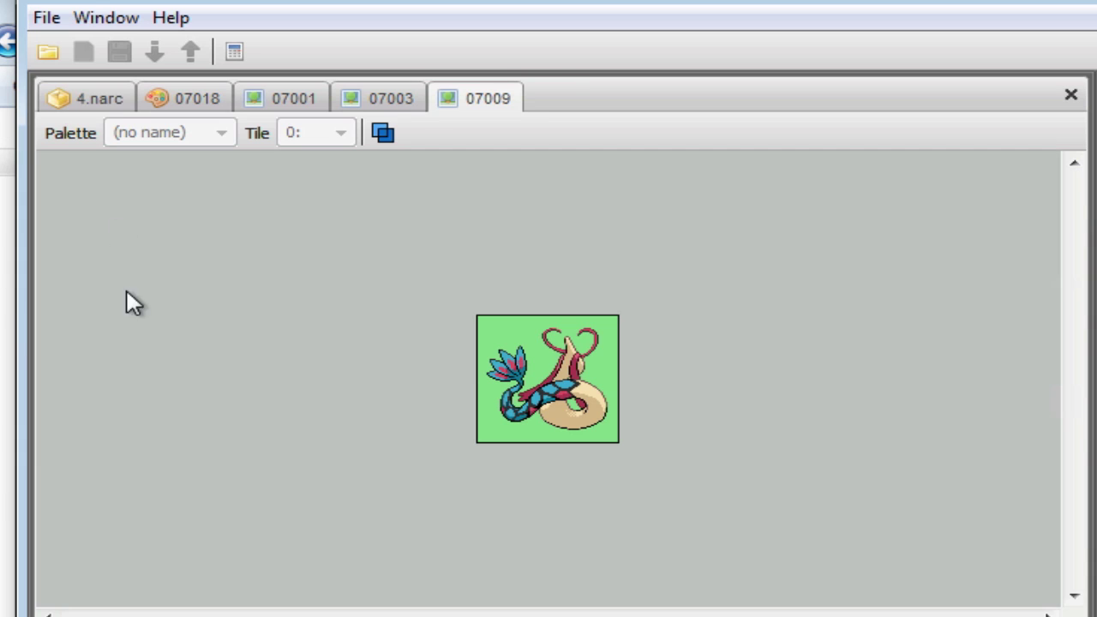
left_click(93, 101)
double_click(127, 383)
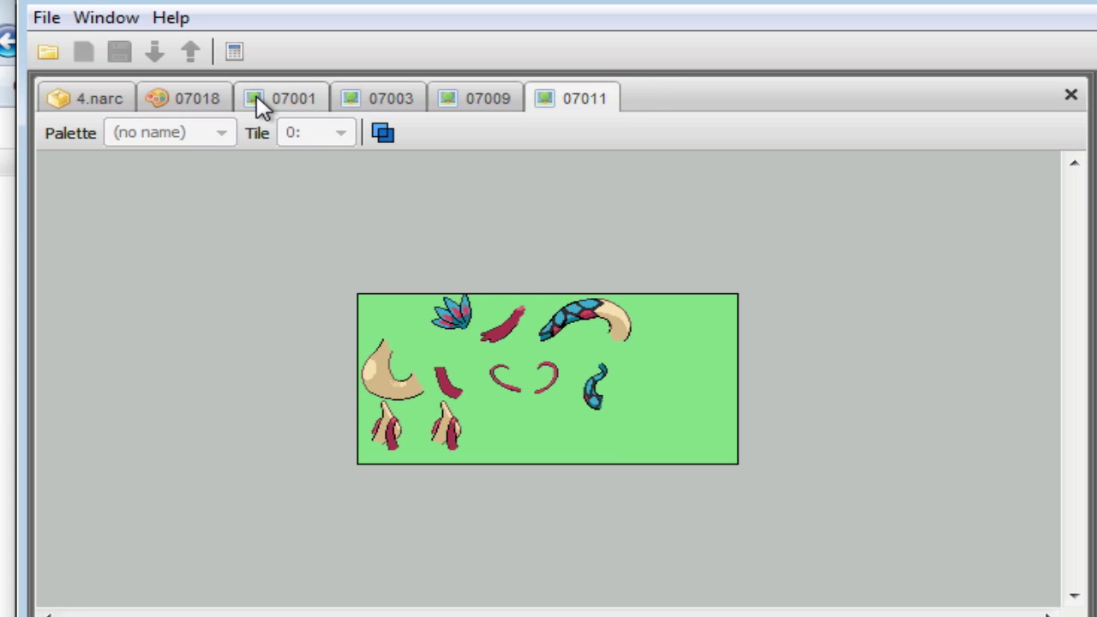
Step: Review each of the 07001, 07003, 07009 and 07011 sprite tabs
left_click(262, 101)
left_click(386, 100)
left_click(489, 99)
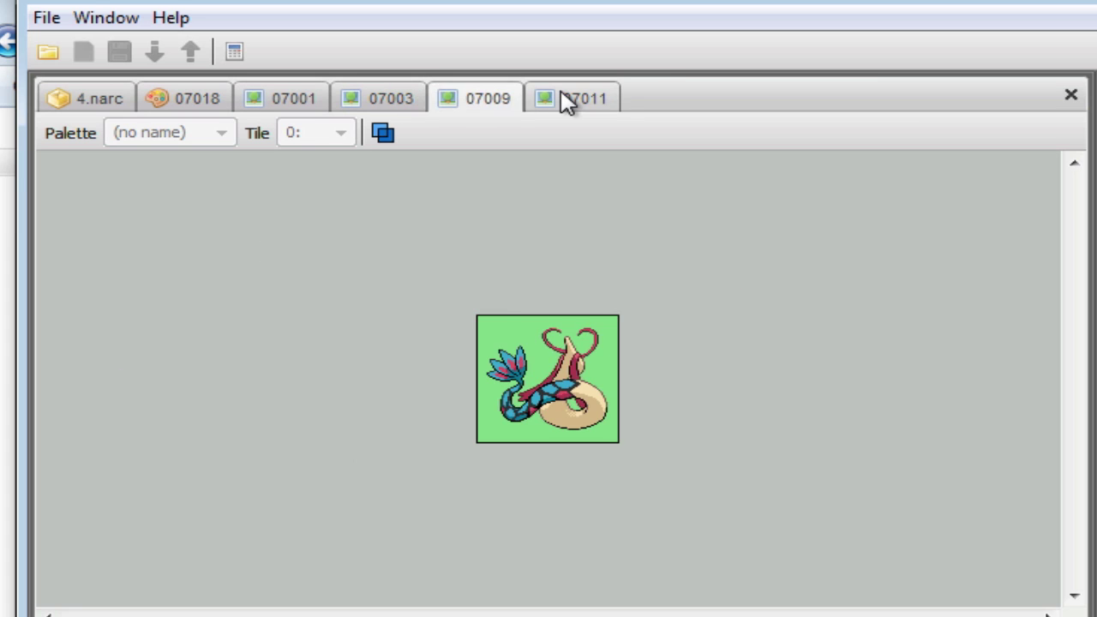
left_click(565, 100)
Step: Inspect palette 07018's colours 3 to 5, showing the tan colour's RGB values
left_click(171, 106)
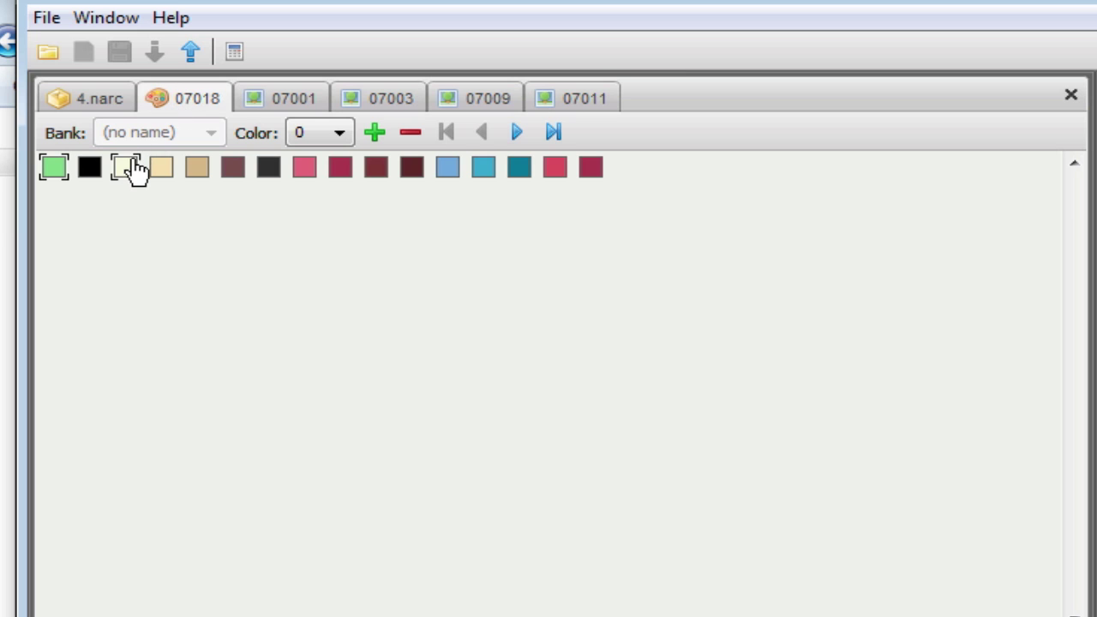
left_click(127, 173)
left_click(162, 176)
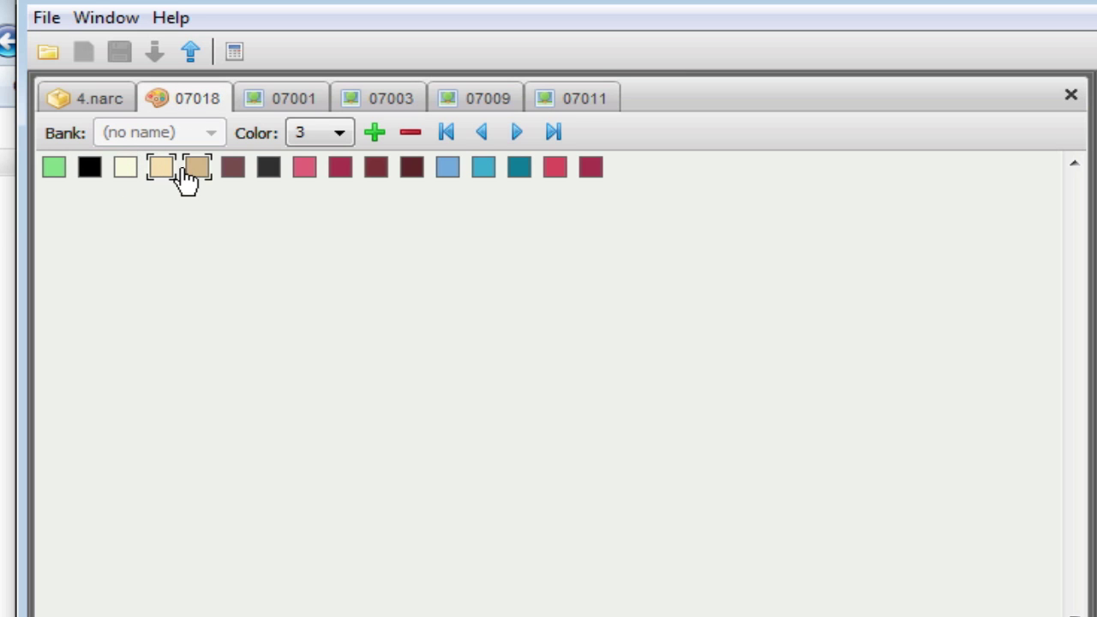
left_click(199, 177)
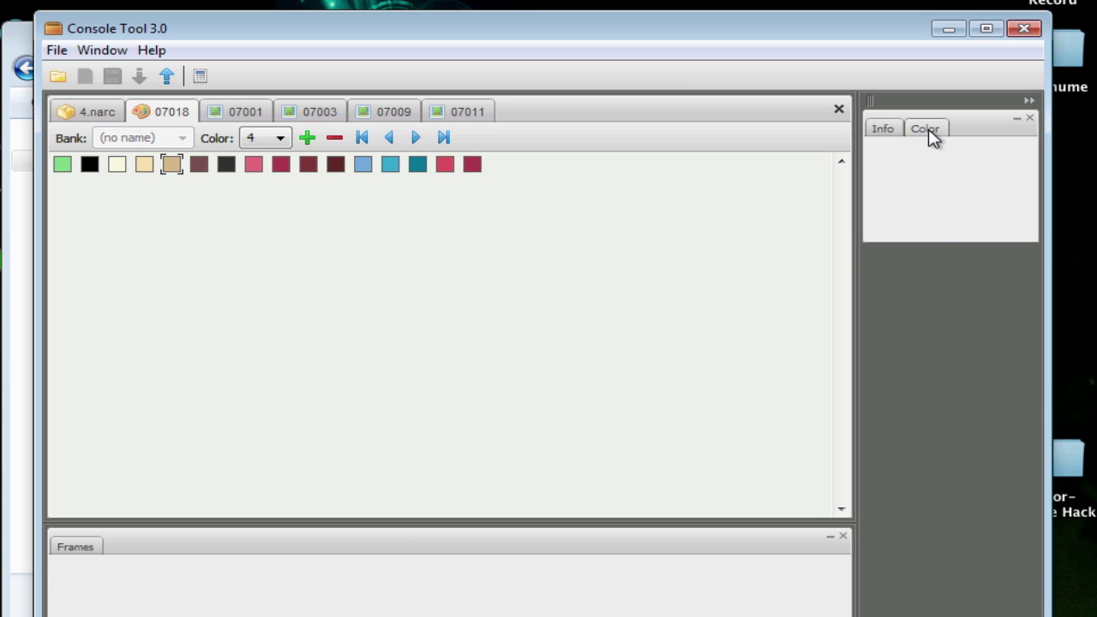
left_click(929, 133)
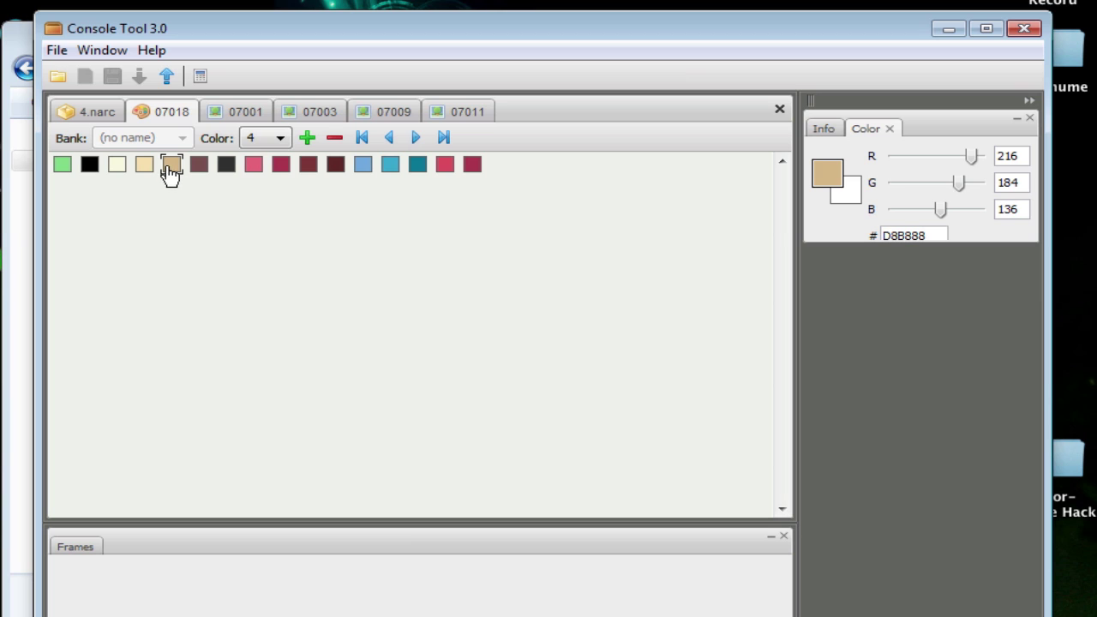
Step: Compare sprite 07001 and sheet 07003 with the palette, then select cream colour F8E0B0
left_click(227, 113)
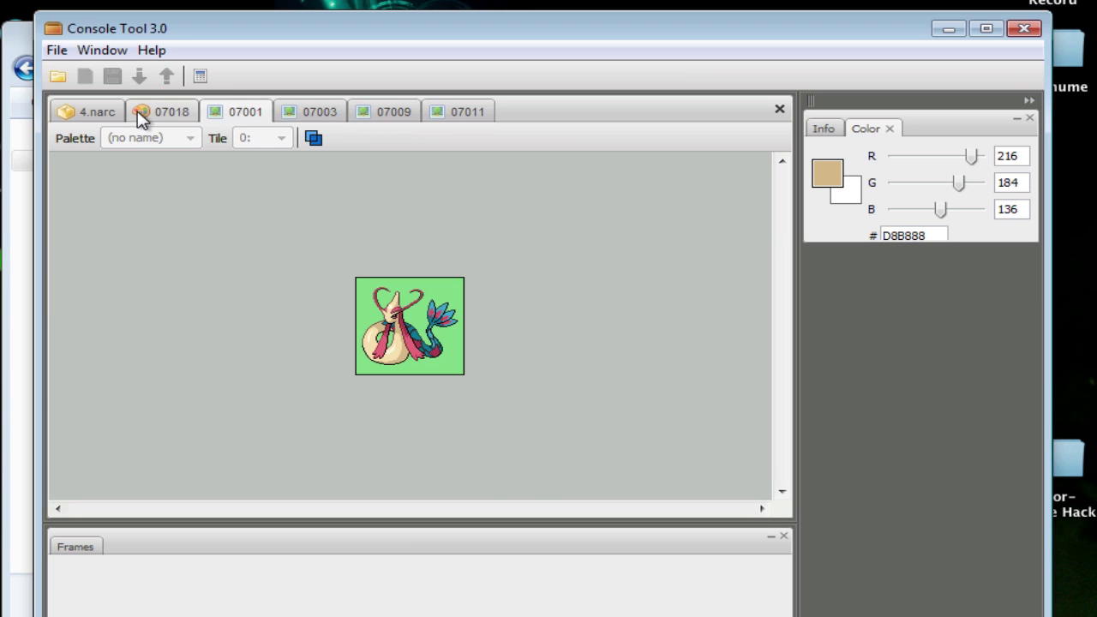
left_click(148, 117)
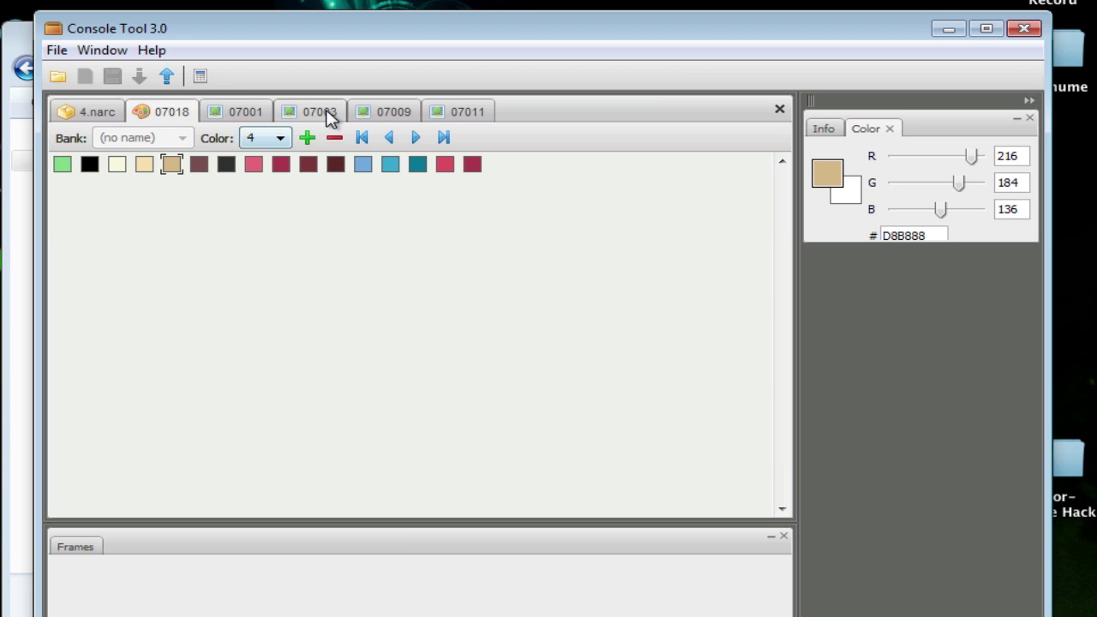
left_click(325, 115)
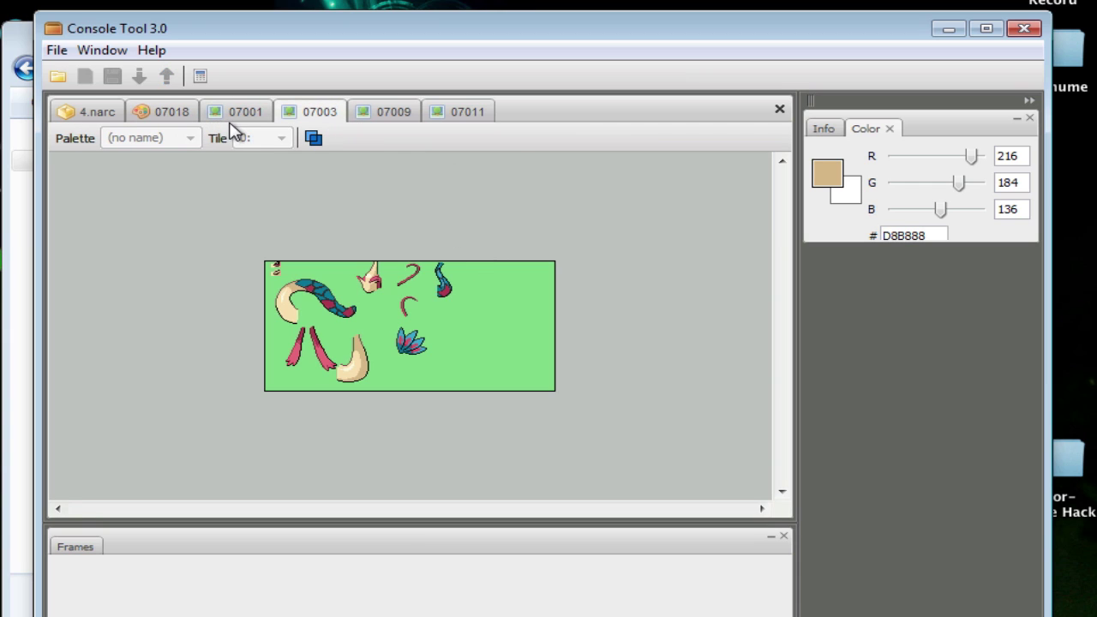
left_click(171, 111)
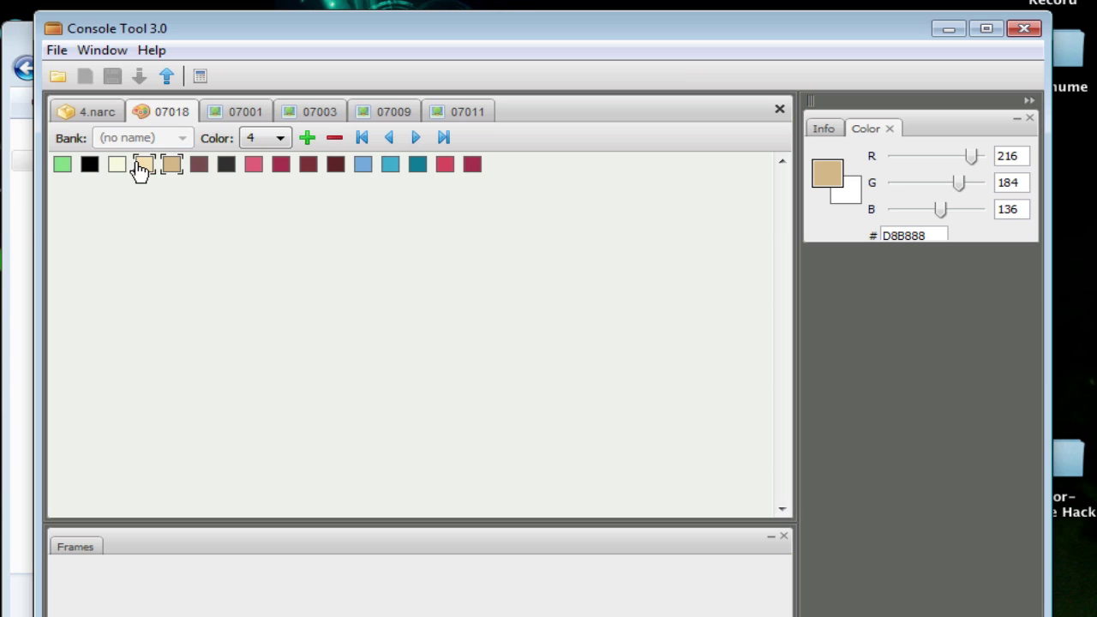
left_click(142, 169)
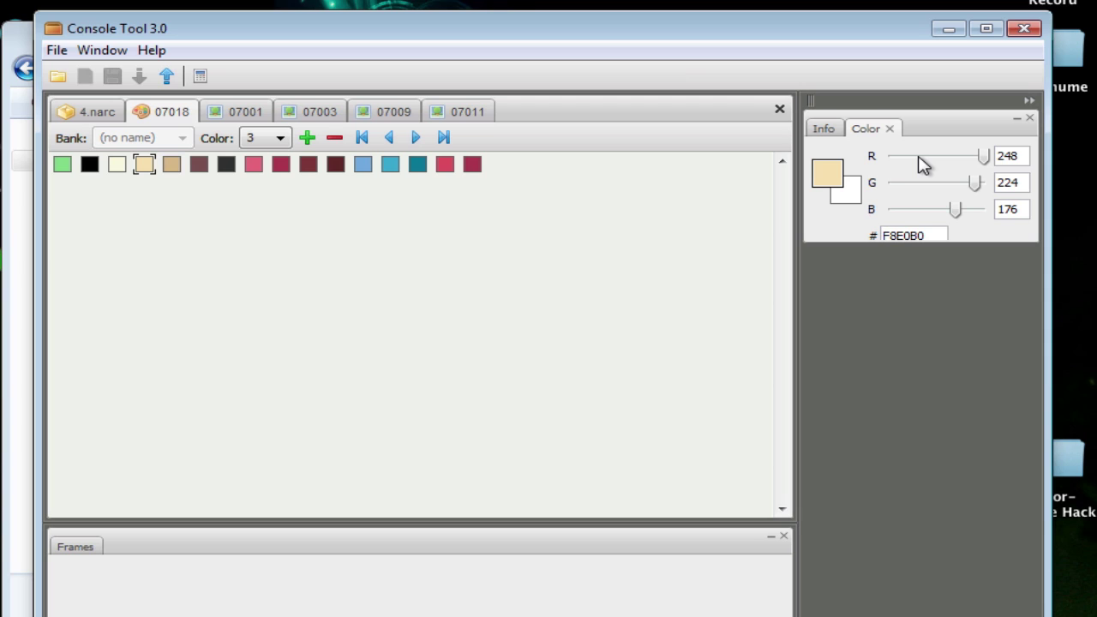
Step: Turn the cream colour 3 of palette 07018 into grey 586058 and preview the 07001 sprite
left_click(920, 158)
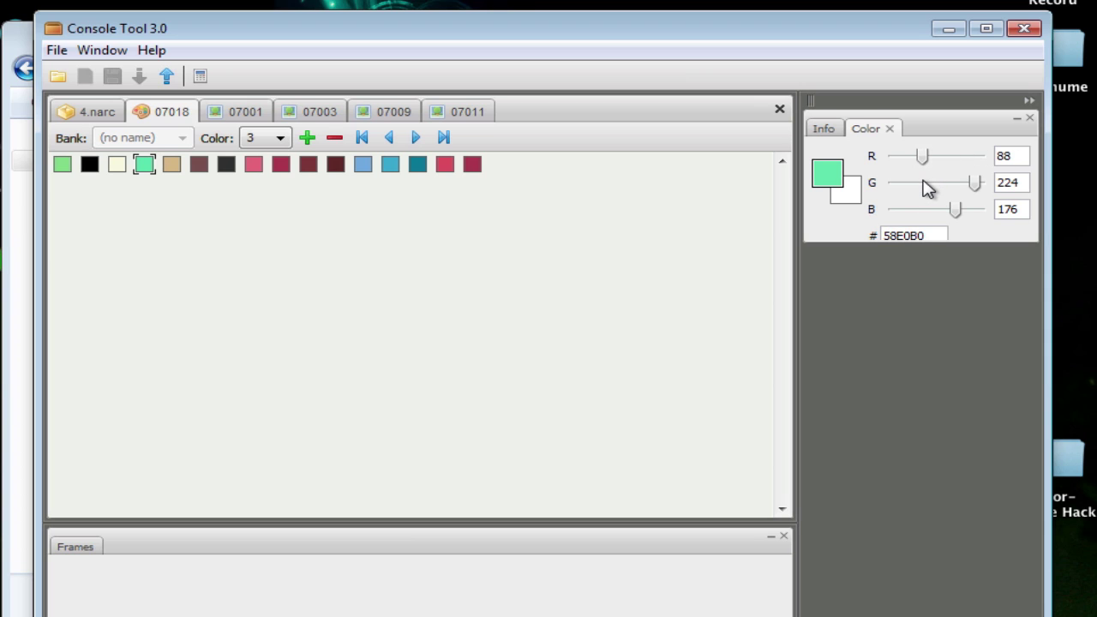
left_click(925, 183)
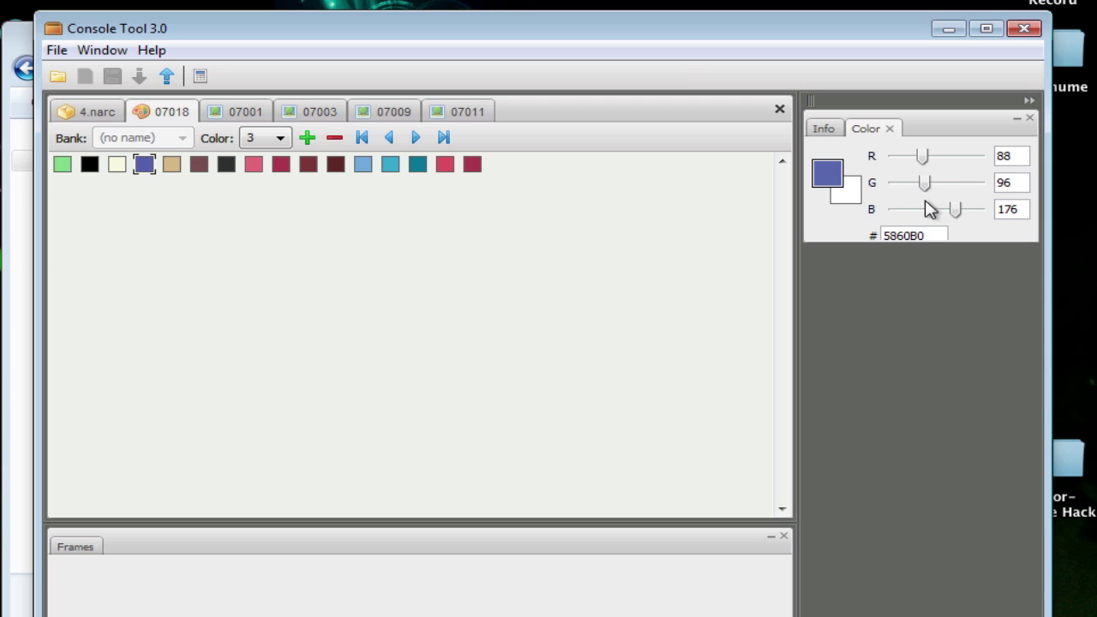
left_click_drag(928, 215, 932, 215)
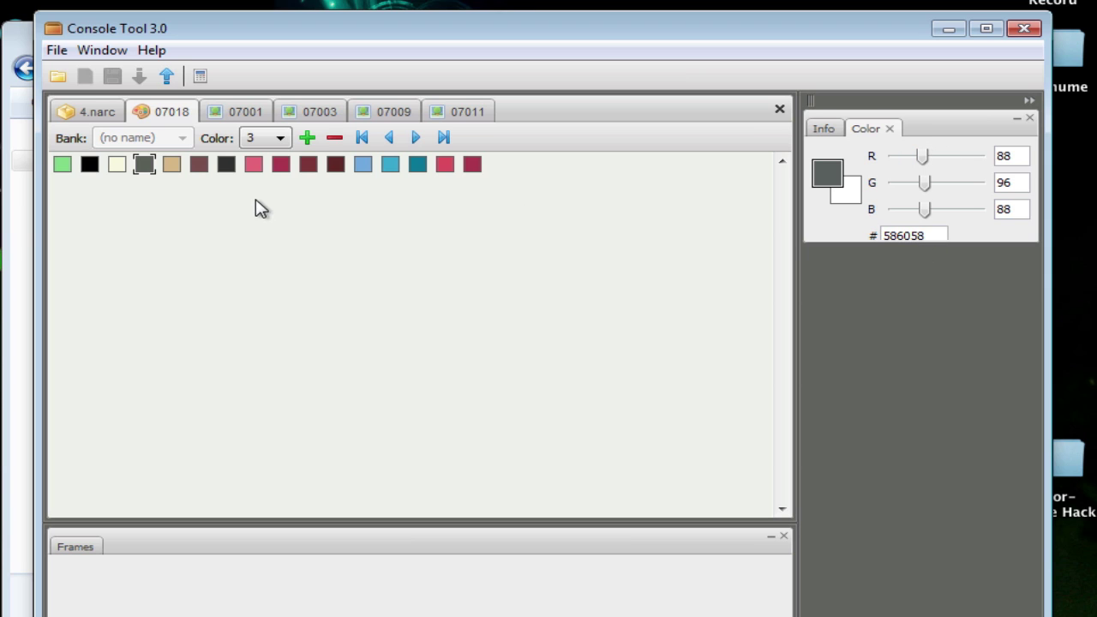
left_click(241, 115)
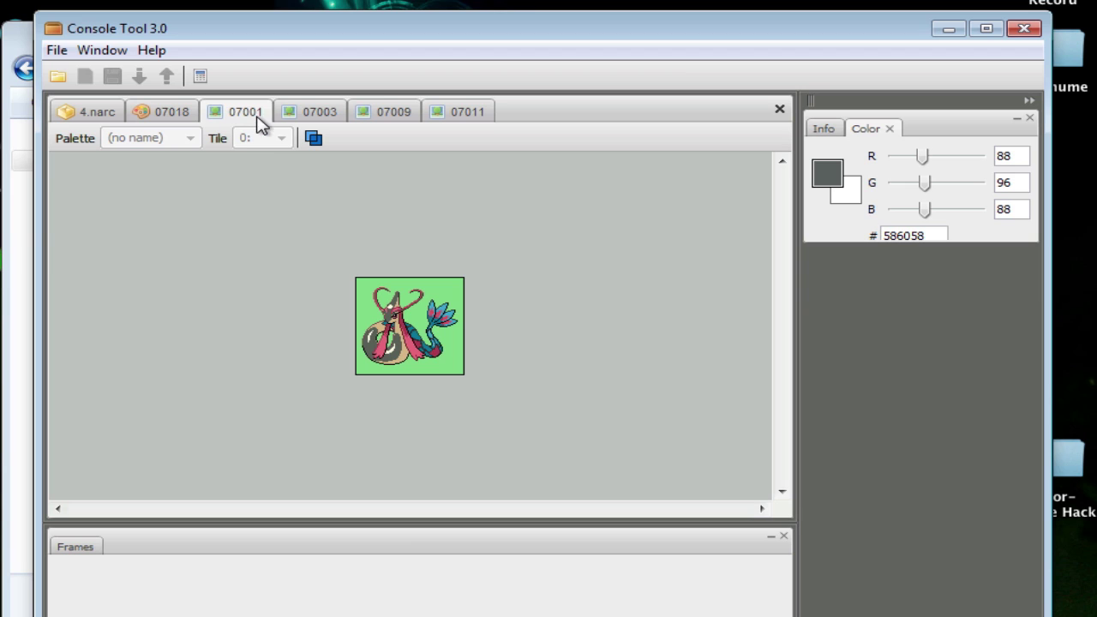
Step: Change the pale off-white colour 2 to light grey D8D8D8
left_click(164, 115)
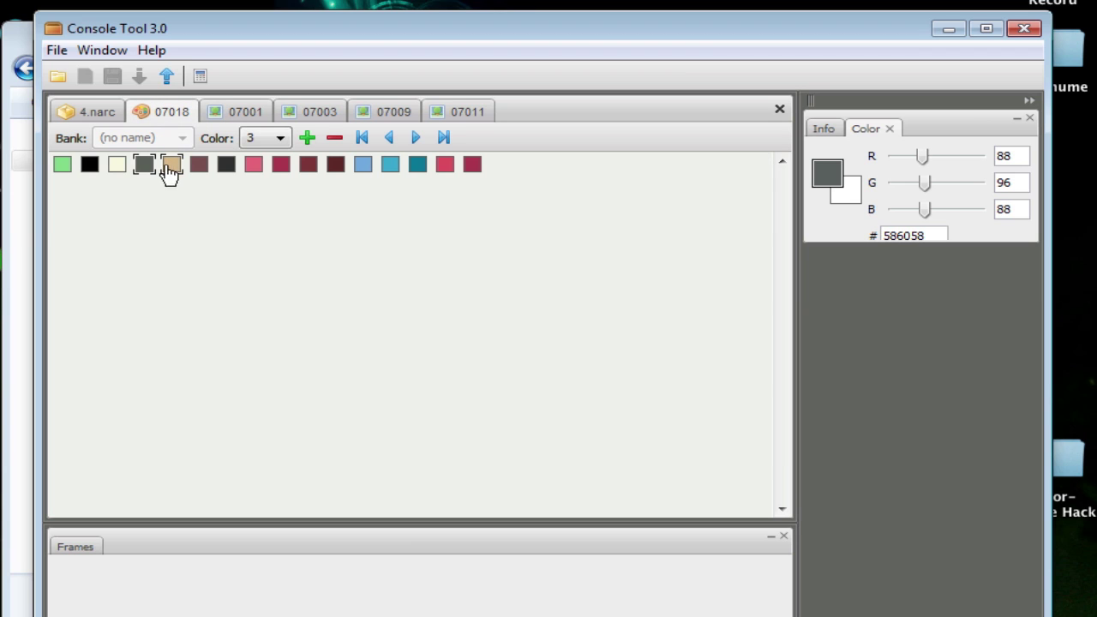
left_click(117, 165)
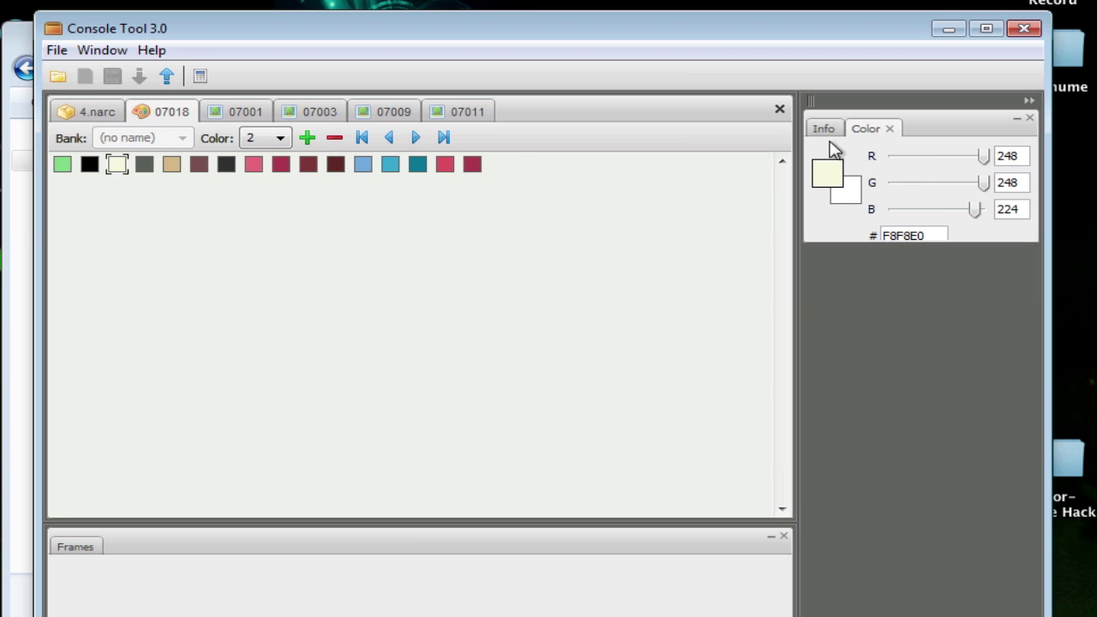
left_click(971, 157)
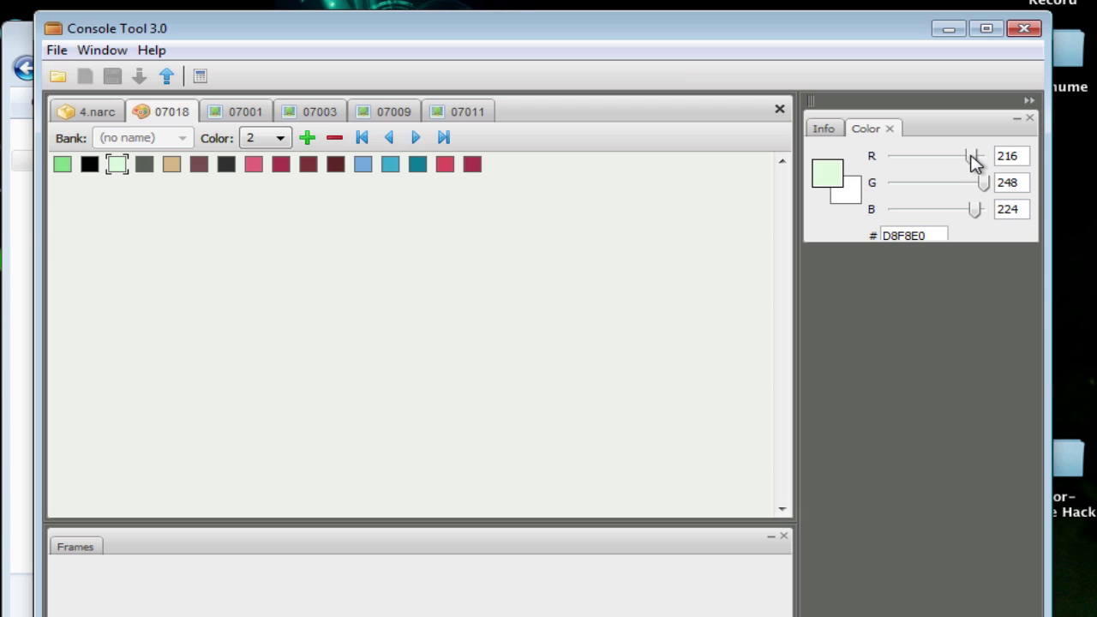
left_click_drag(984, 187, 973, 185)
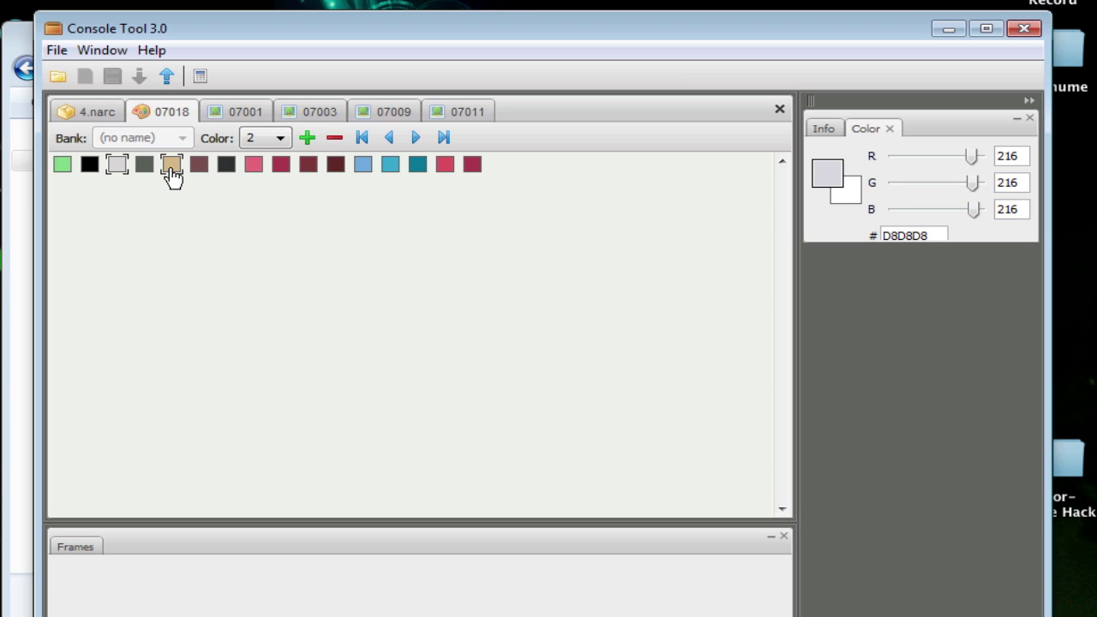
Step: Darken the tan colour 4 to navy 383840 and preview the darkened 07001 sprite
left_click(172, 175)
left_click(908, 163)
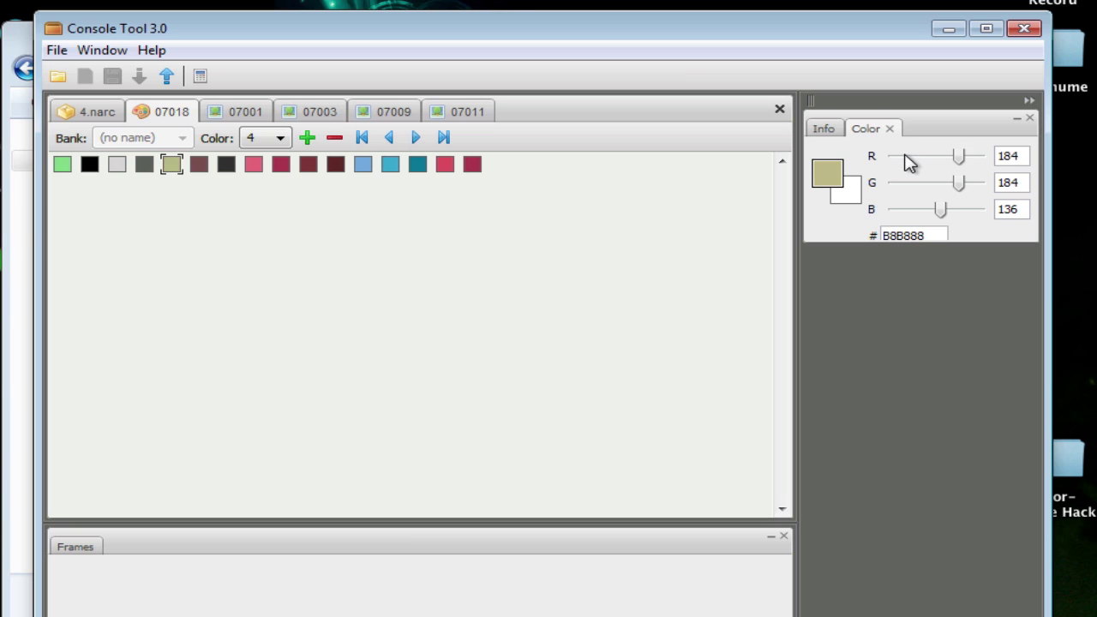
left_click(908, 163)
left_click(912, 186)
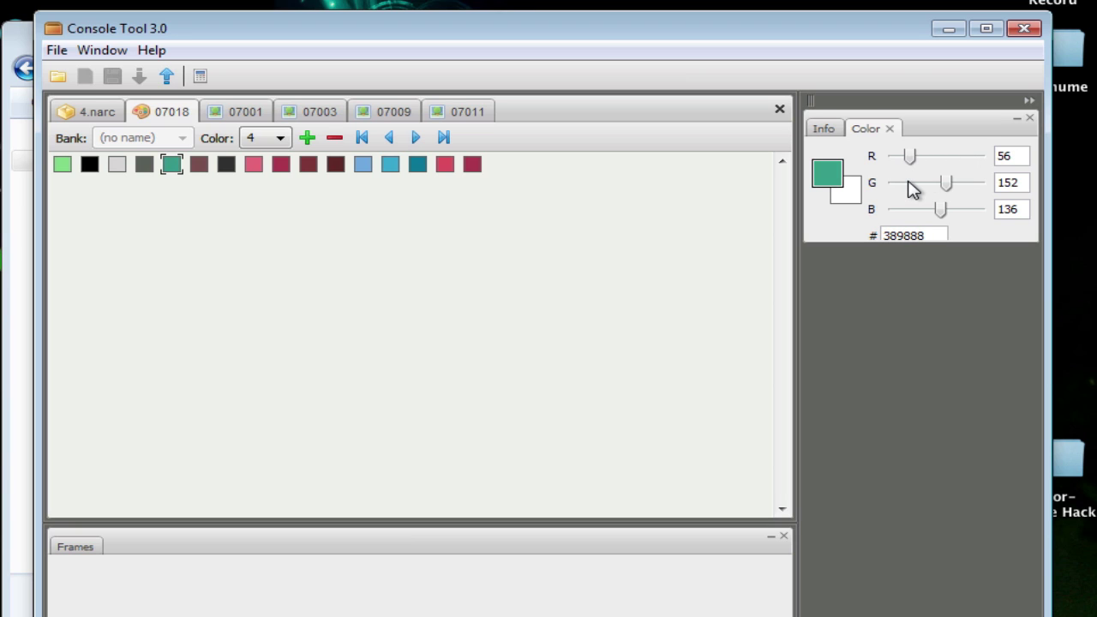
left_click(914, 213)
left_click(912, 212)
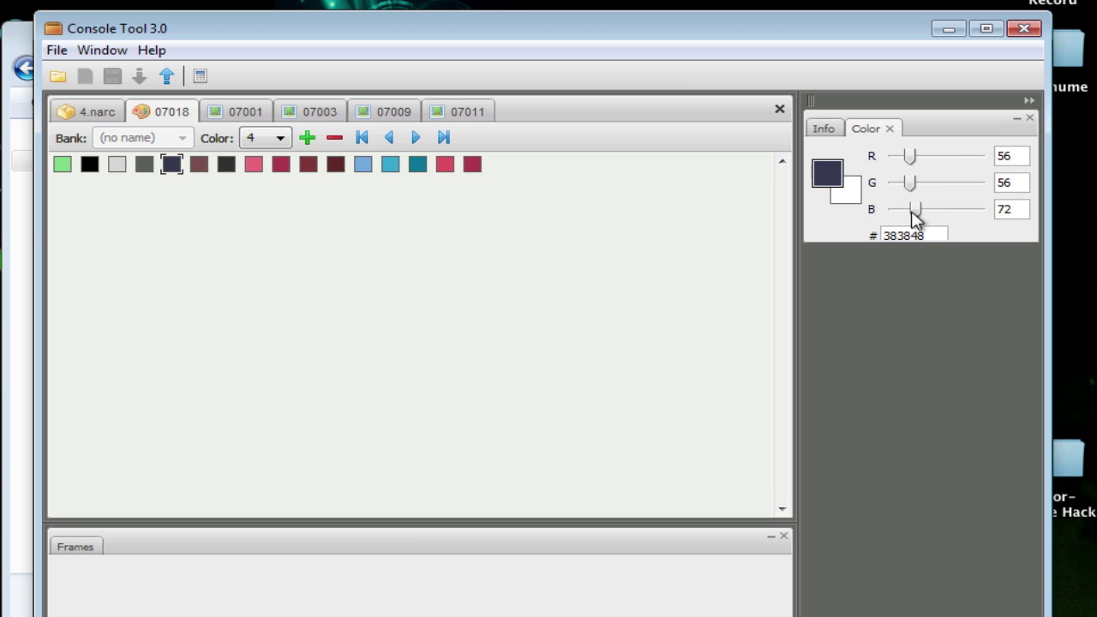
left_click_drag(913, 213, 910, 214)
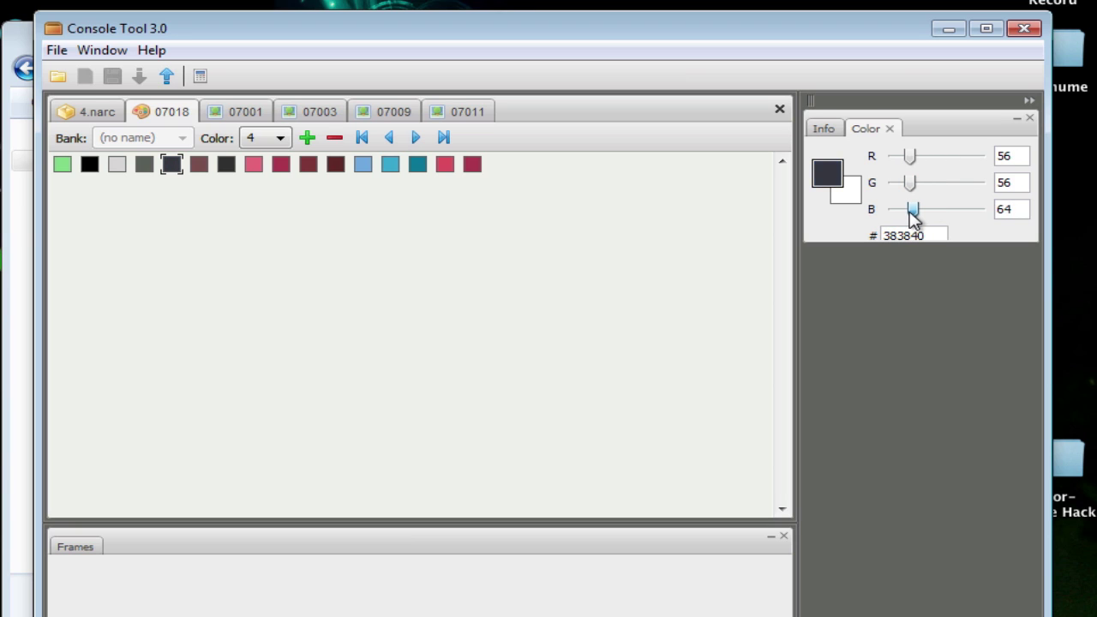
left_click(260, 113)
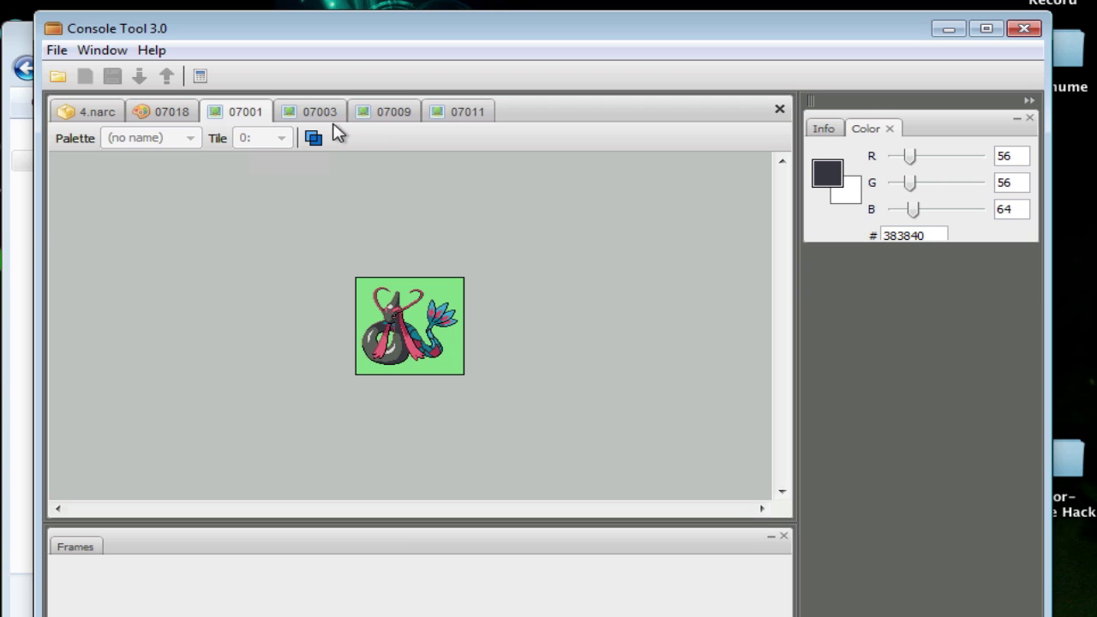
Step: Recolour the crimson colour 8 of palette 07018 to light blue 70A8C0
left_click(185, 126)
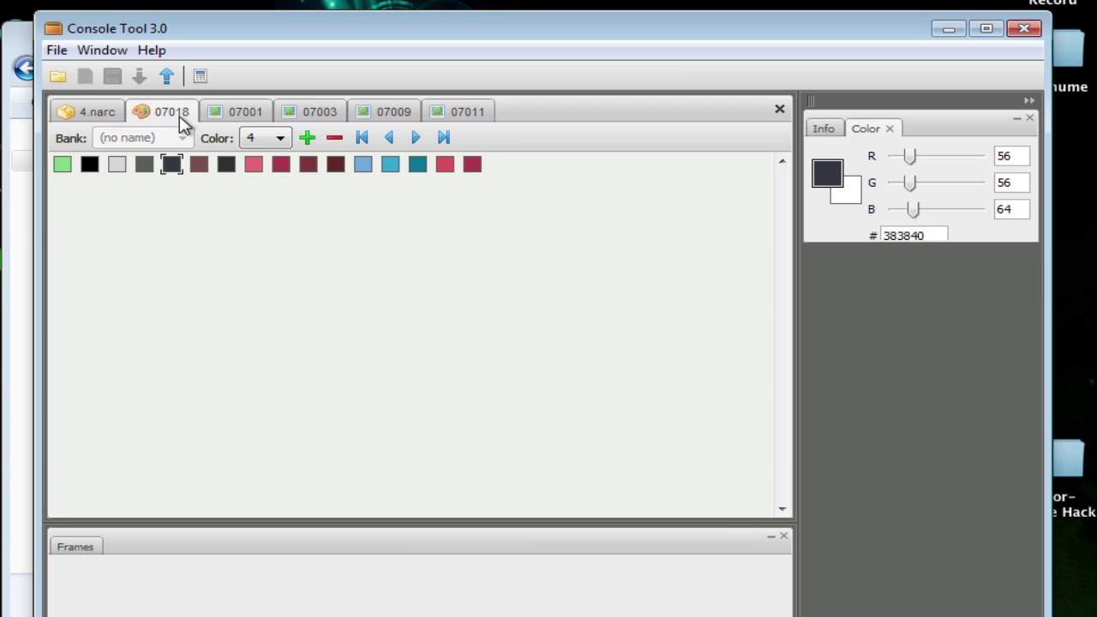
left_click(260, 167)
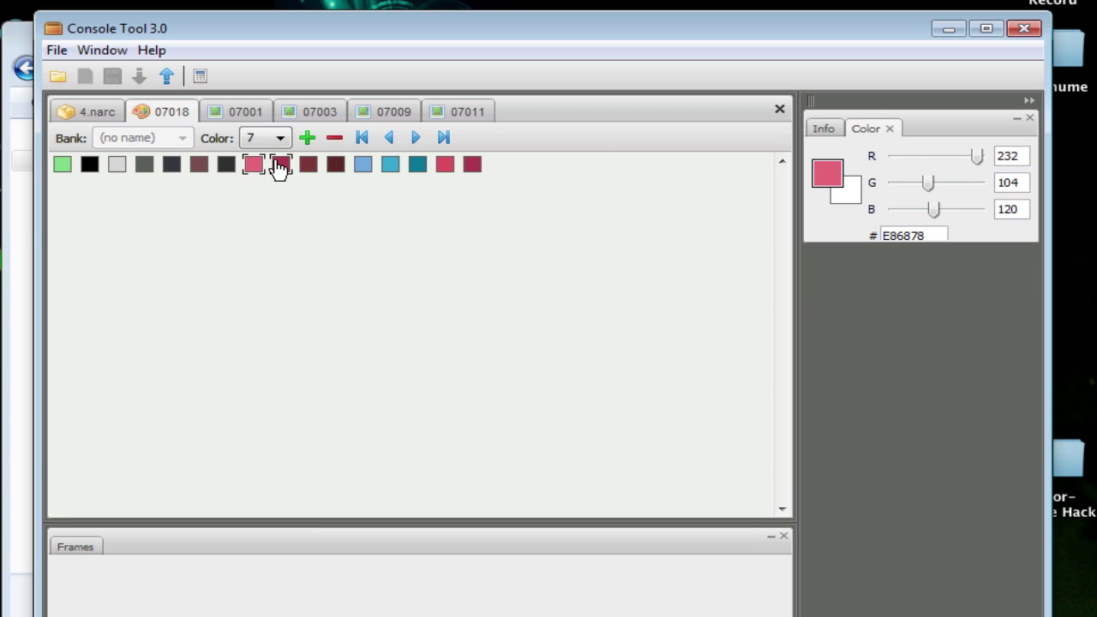
left_click(279, 167)
left_click(253, 168)
left_click(280, 170)
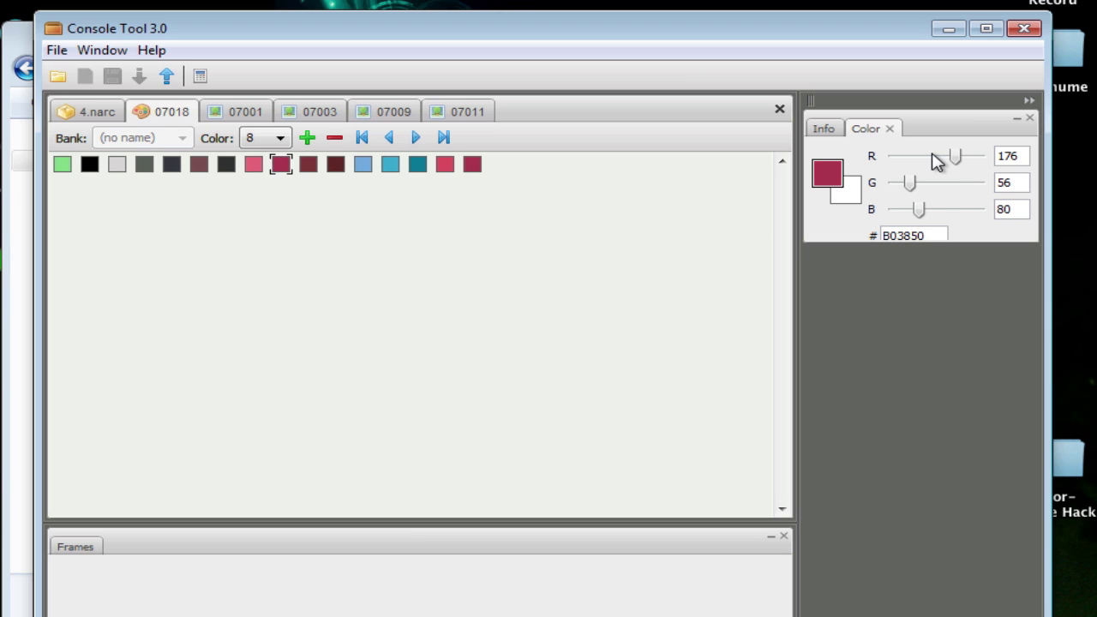
left_click(934, 158)
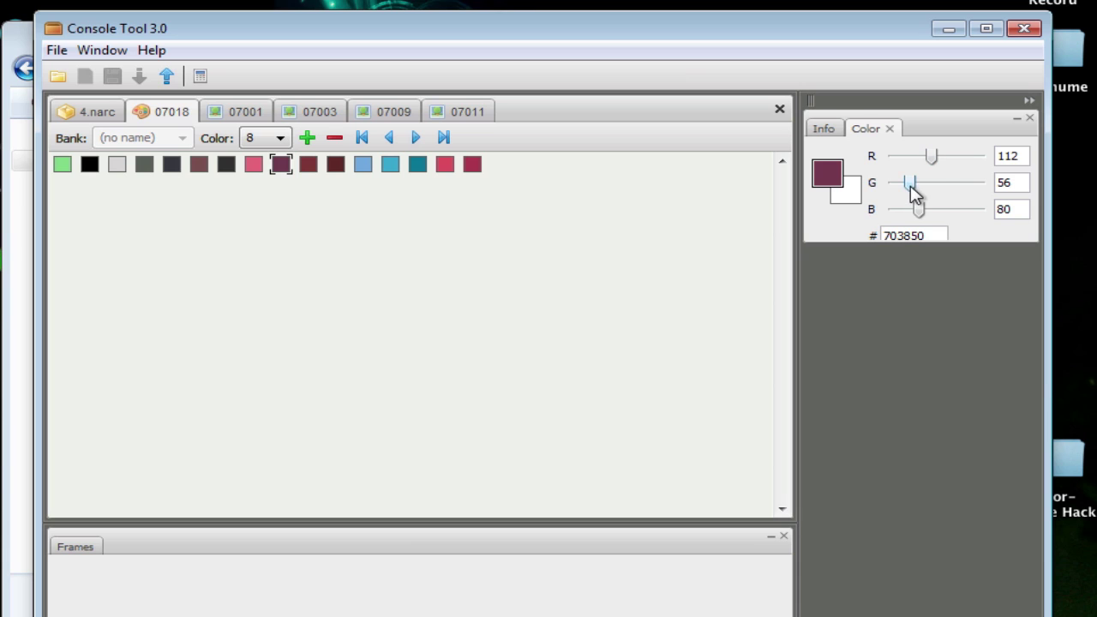
left_click_drag(912, 185, 958, 216)
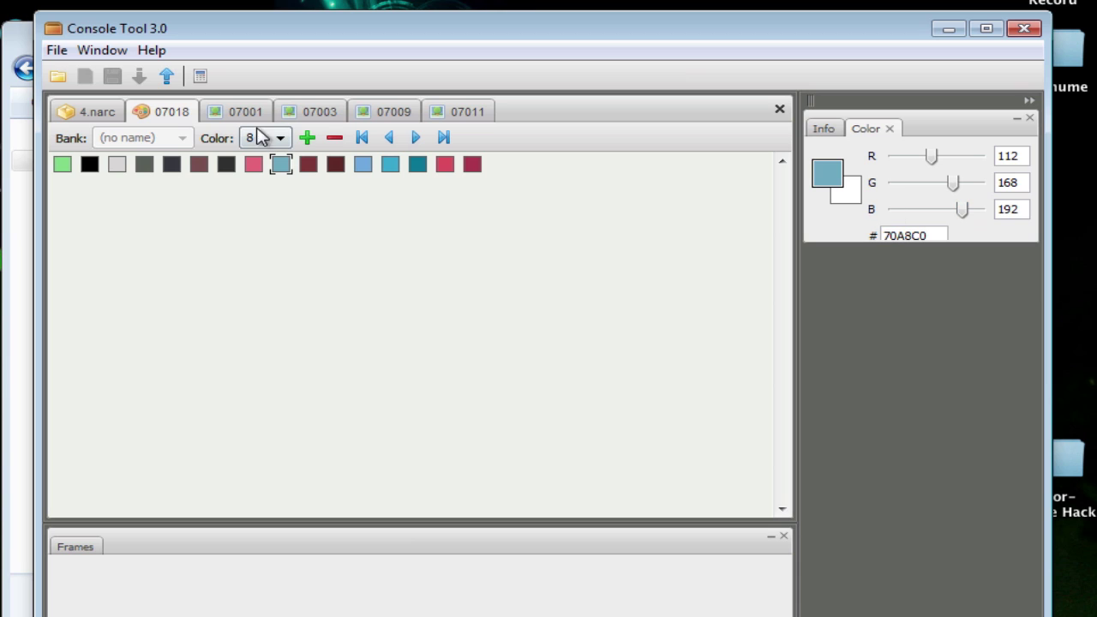
Step: Set the pink colour 7 to light blue 70C0E0 and preview the 07001 sprite
left_click(252, 163)
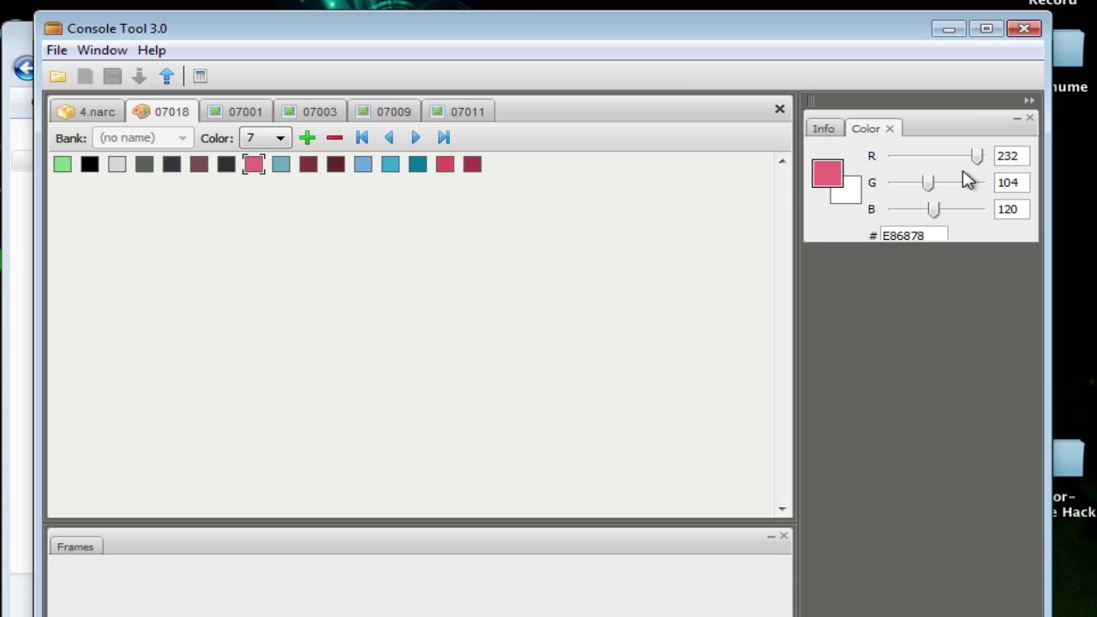
left_click_drag(931, 182, 935, 156)
left_click_drag(935, 207, 946, 163)
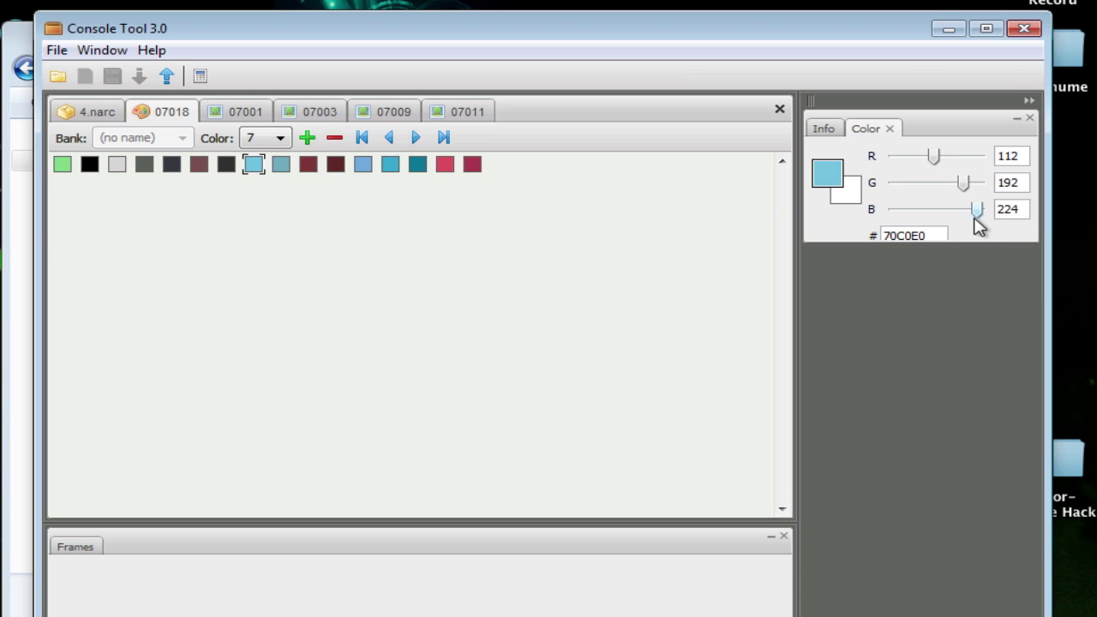
left_click(236, 117)
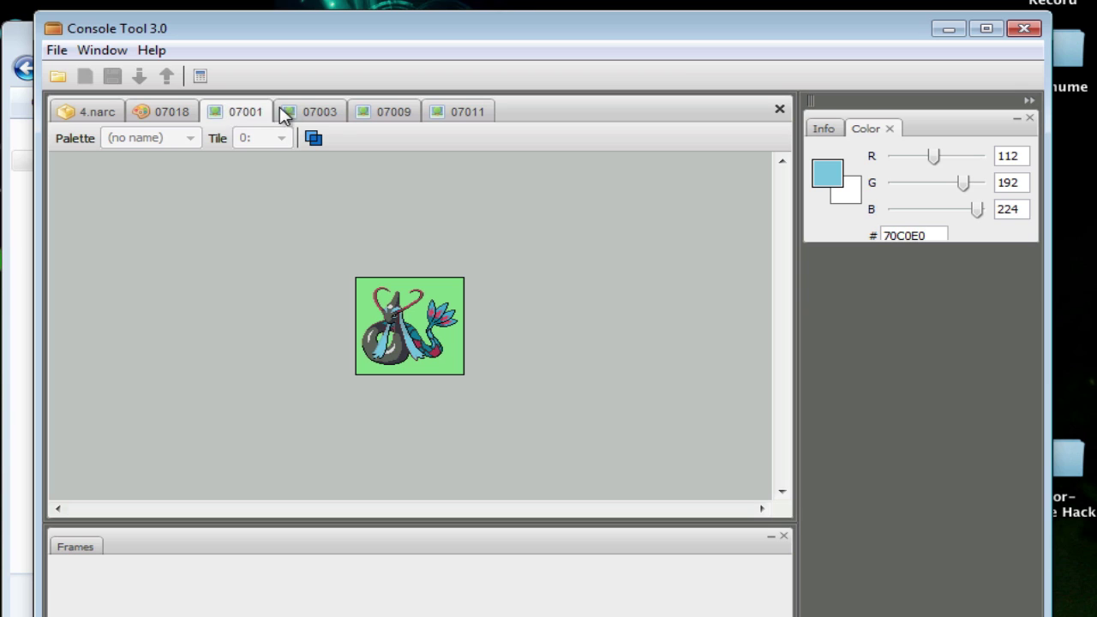
Step: Look over the 07003, 07009 and 07011 sprites, then return to palette 07018
left_click(336, 114)
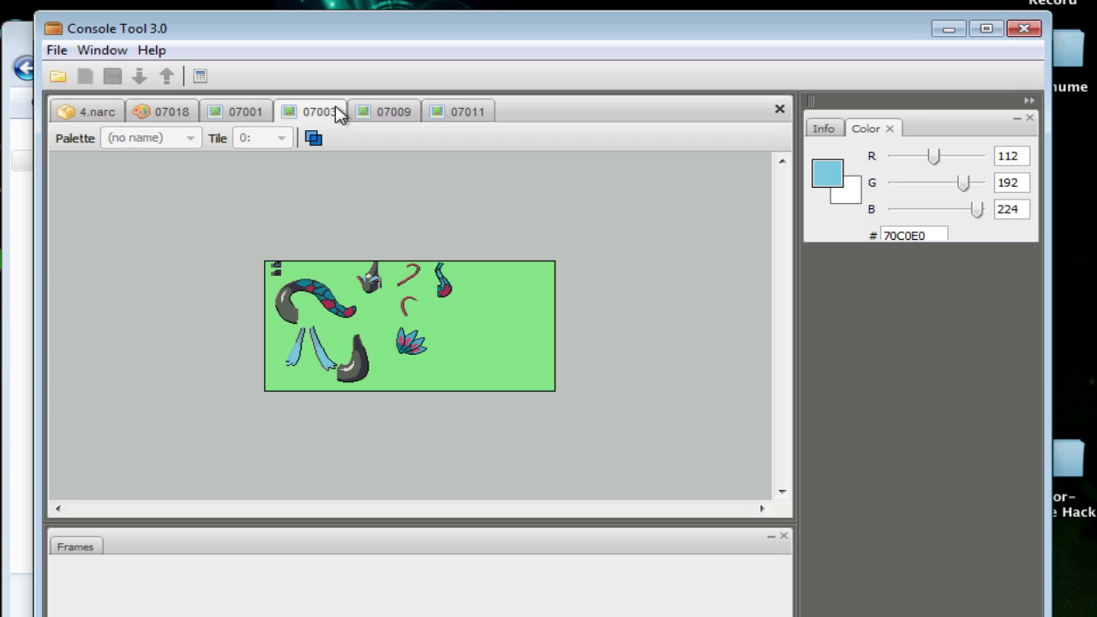
left_click(377, 115)
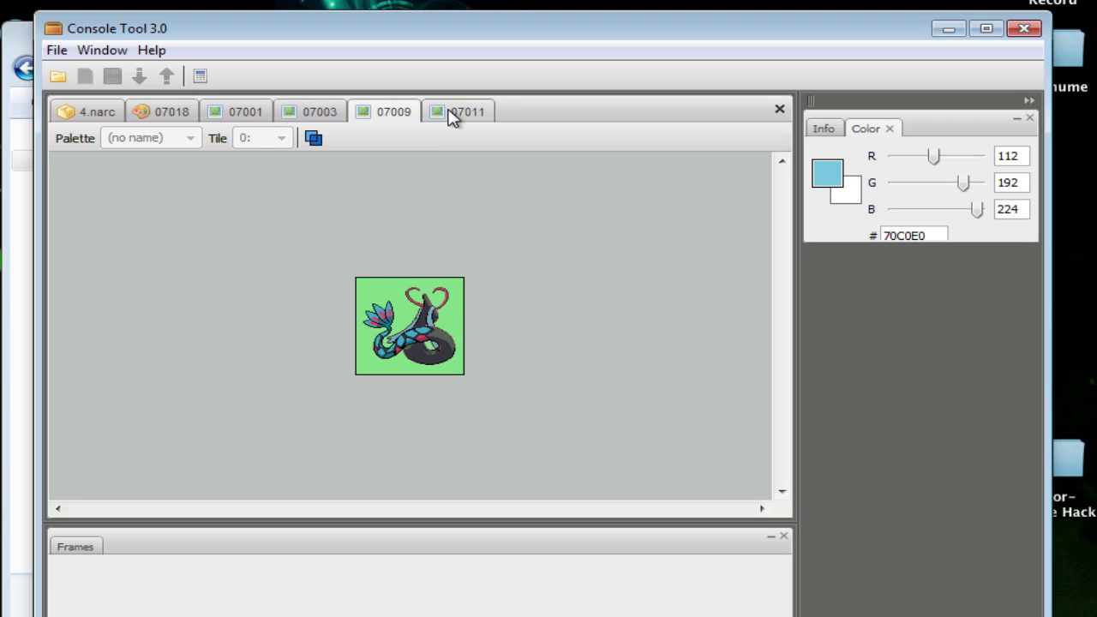
left_click(452, 118)
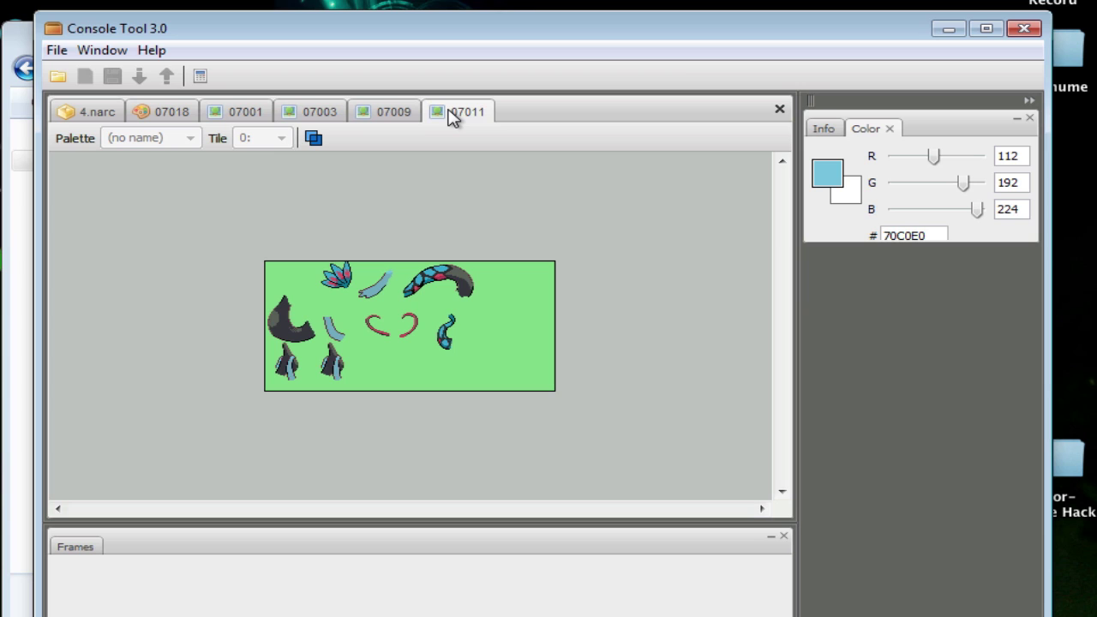
left_click(159, 113)
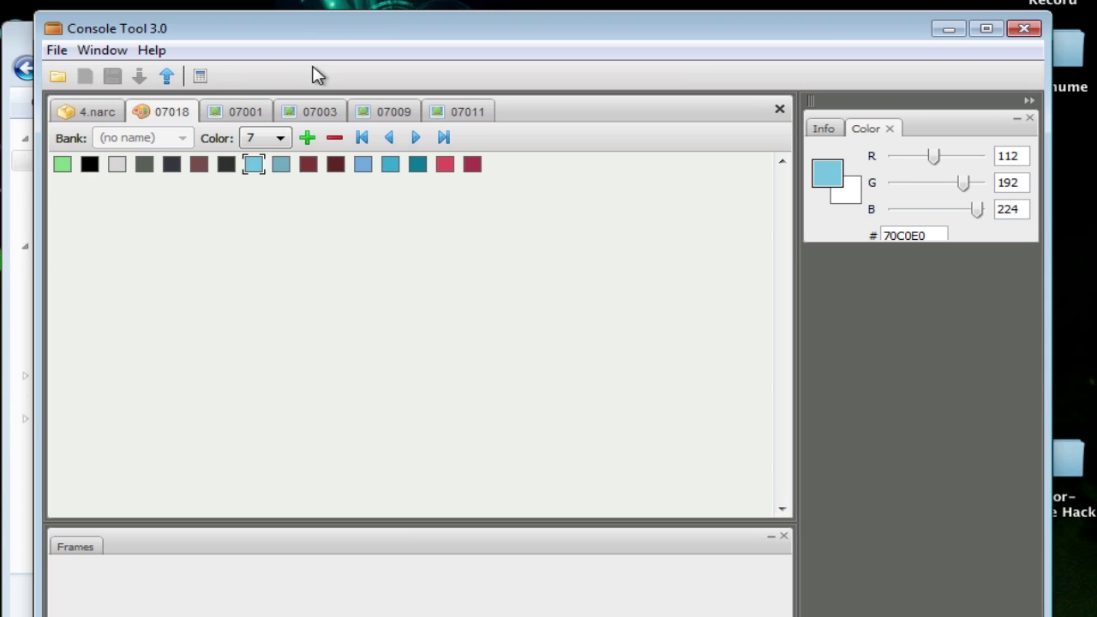
Step: Check the 07001 sprite and the 4.narc contents, then return to palette 07018
left_click(240, 111)
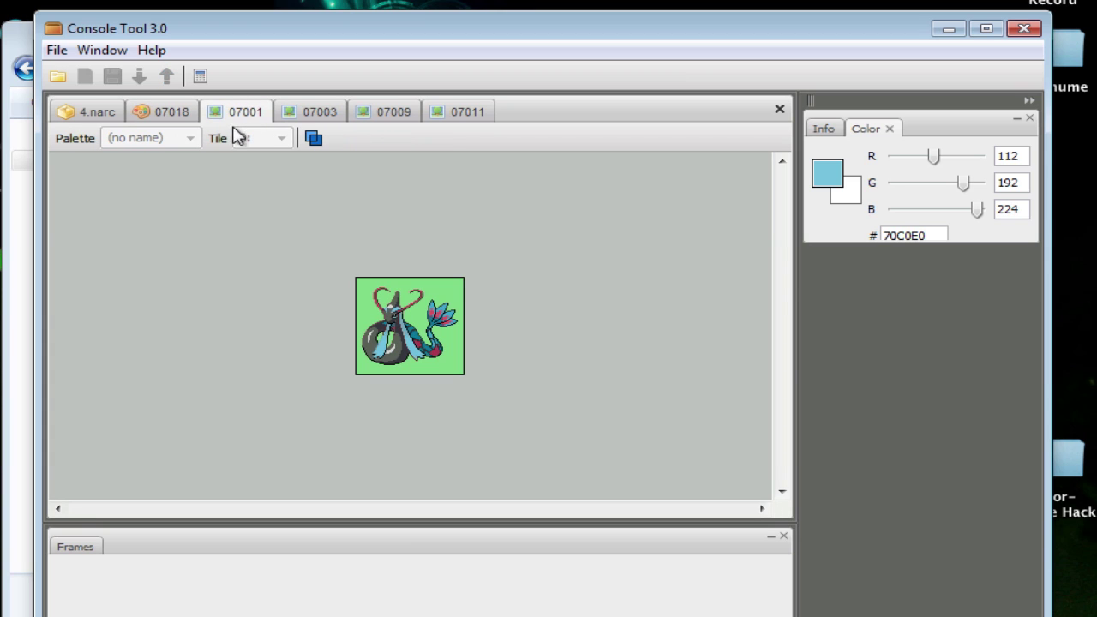
left_click(154, 118)
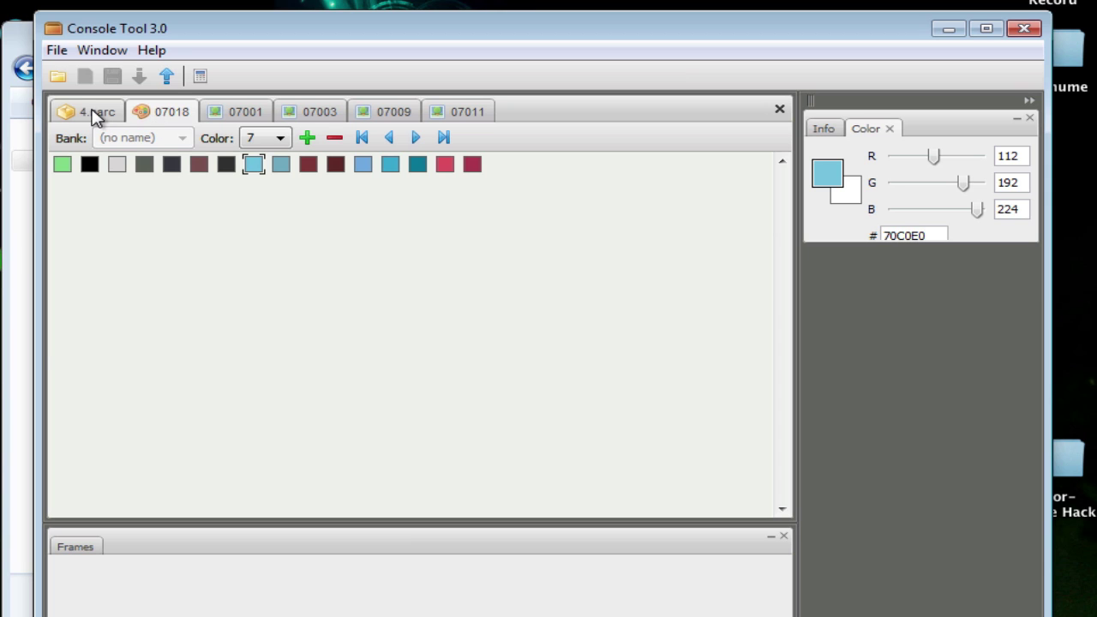
left_click(93, 113)
left_click(169, 120)
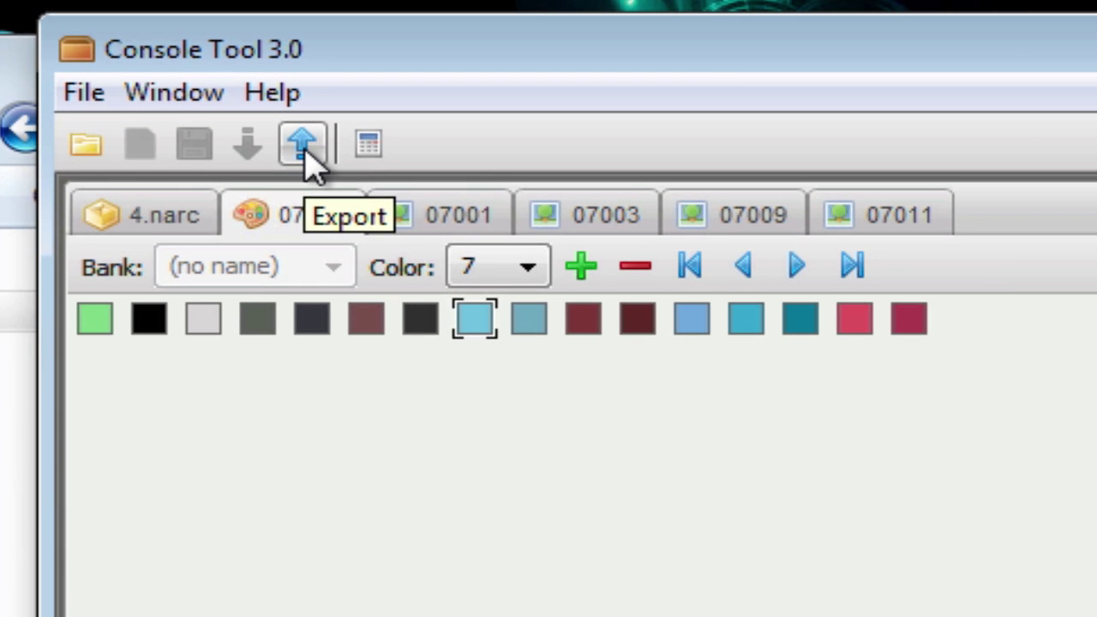
Step: Export palette 07018 as 07018.NCLR into Desktop > Color-Palette Hack
left_click(170, 85)
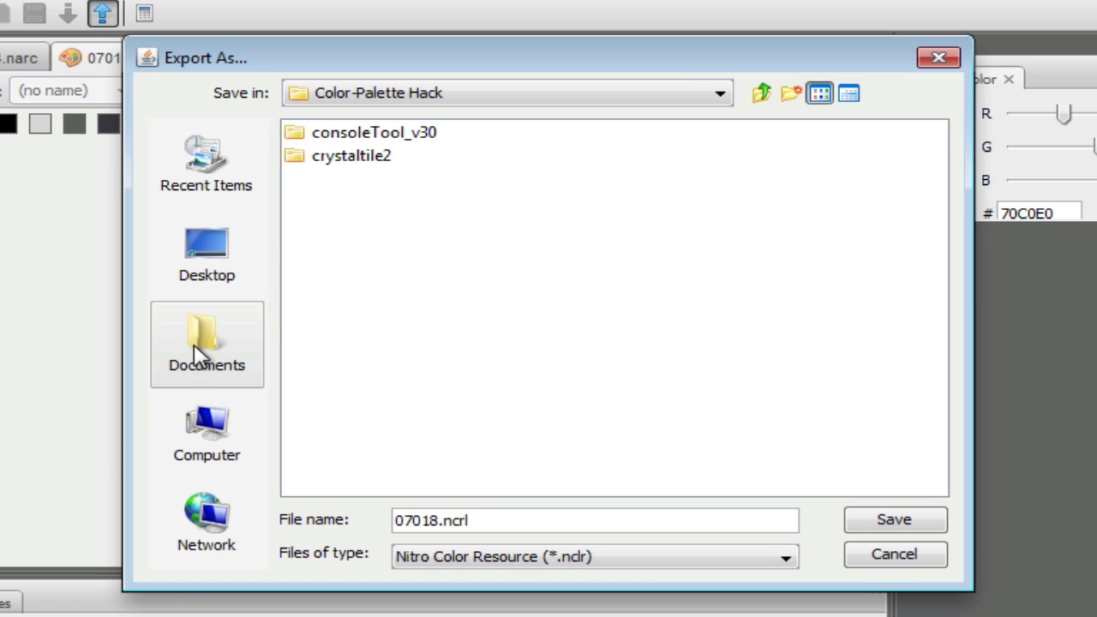
left_click(198, 255)
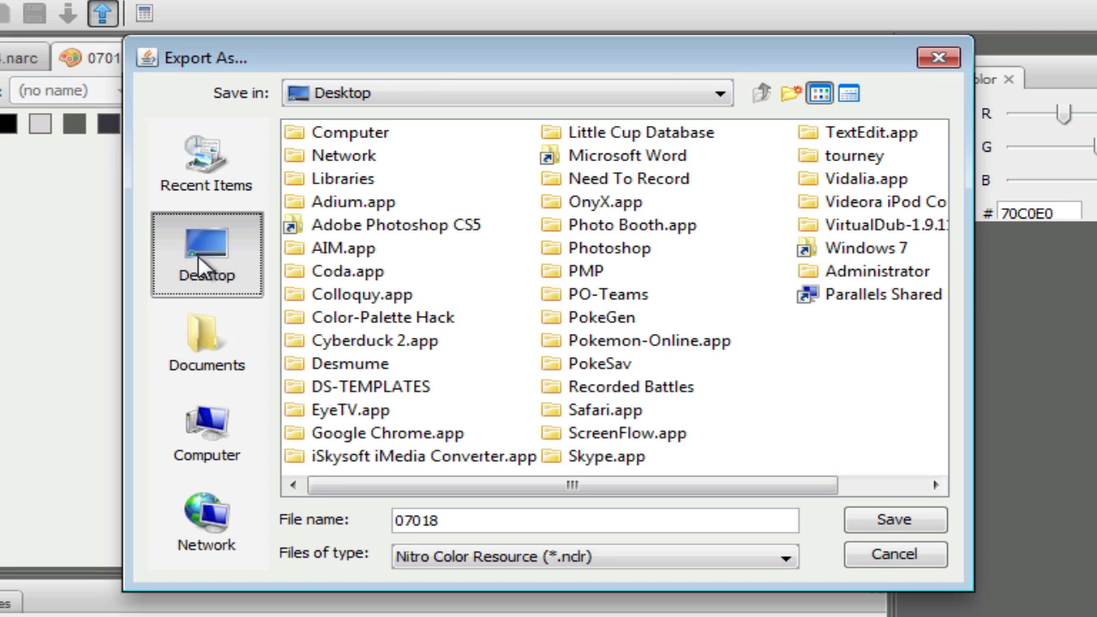
left_click(353, 317)
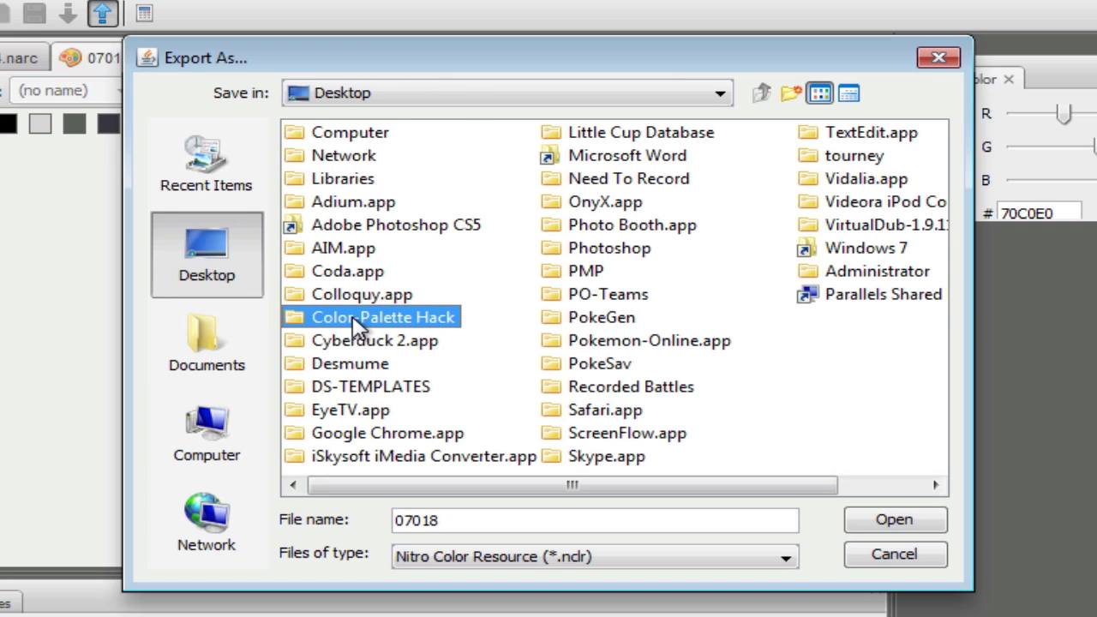
double_click(354, 319)
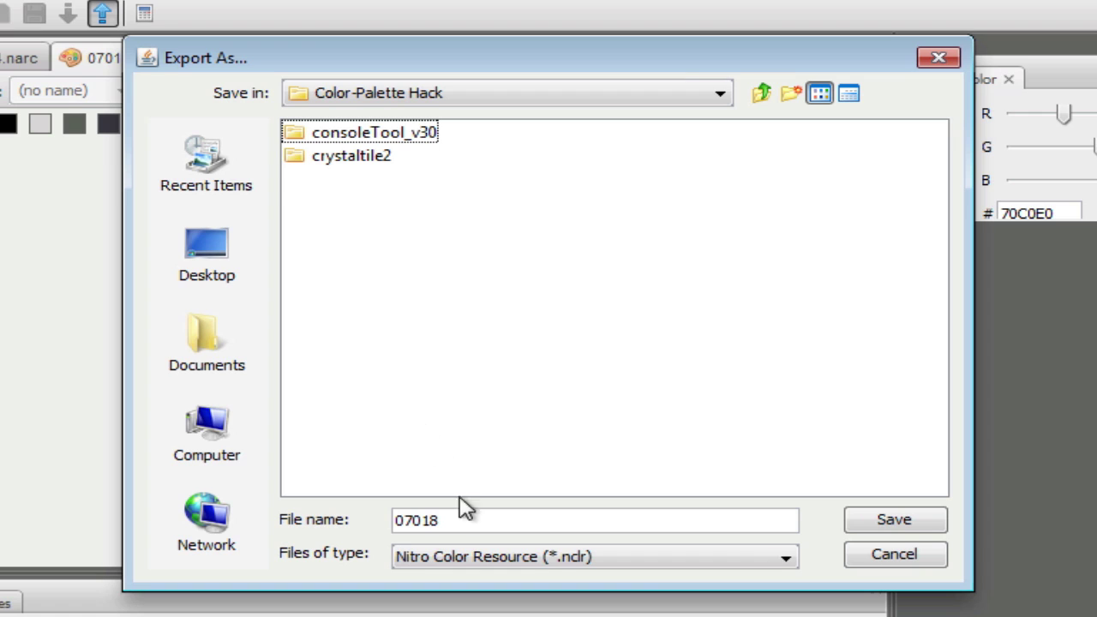
left_click(468, 520)
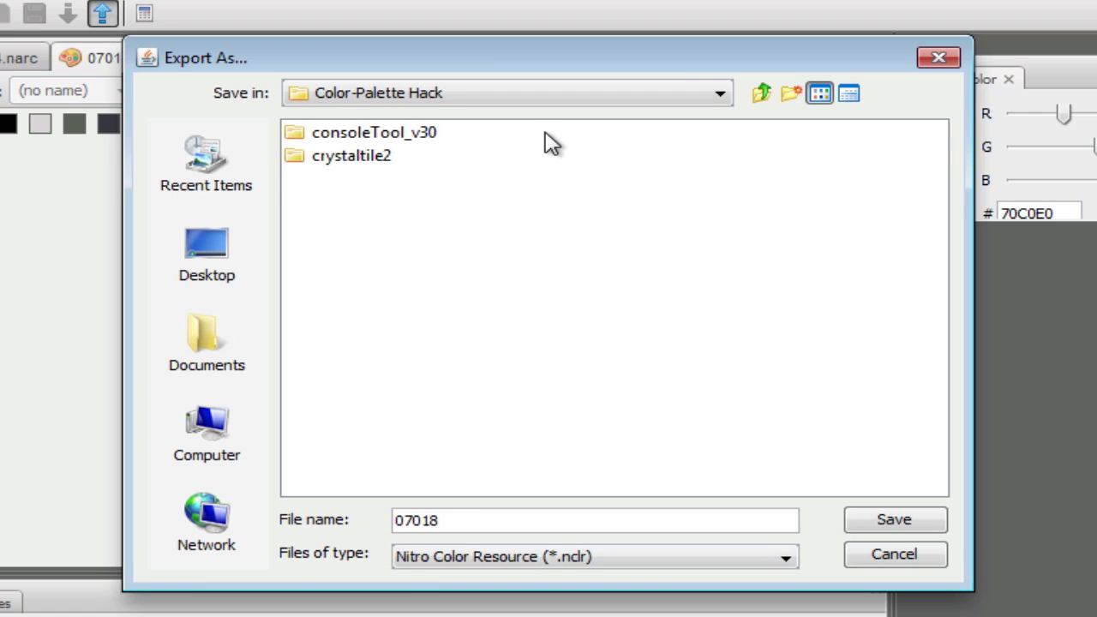
type(".NCLR")
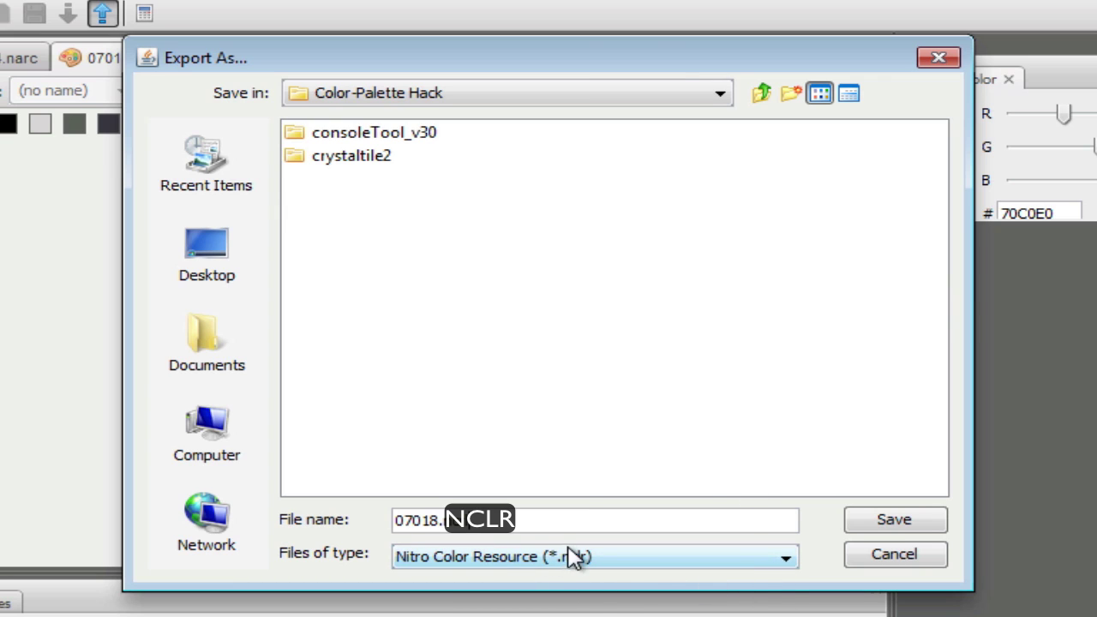
left_click(897, 526)
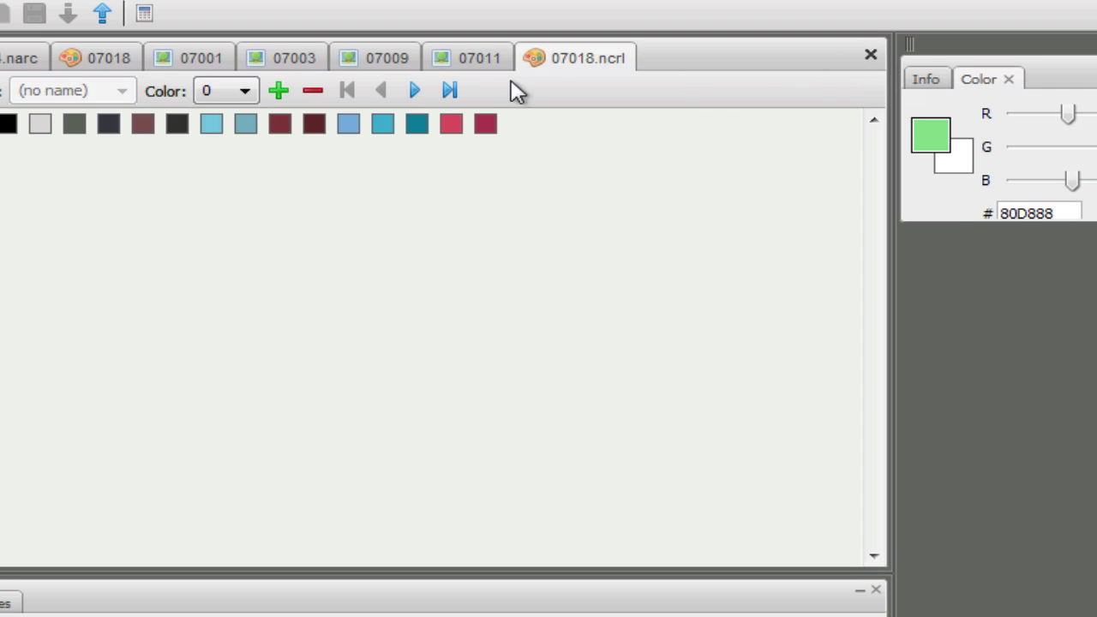
Step: Run CrystalTile2.exe from Color-Palette Hack > crystaltile2, allowing it past the security warning
left_click(82, 66)
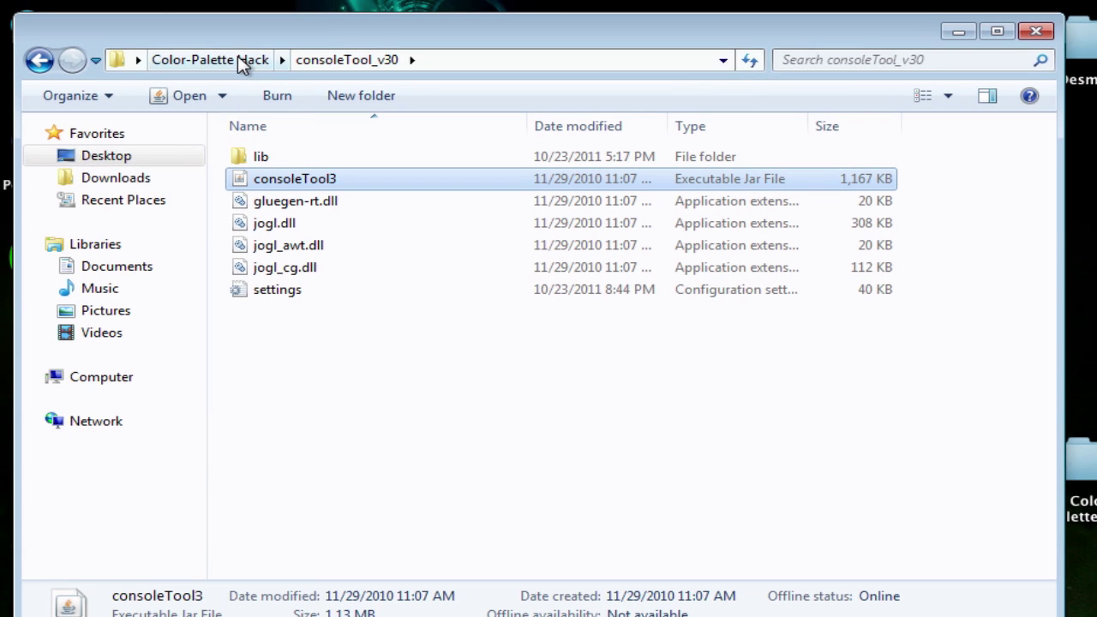
left_click(232, 60)
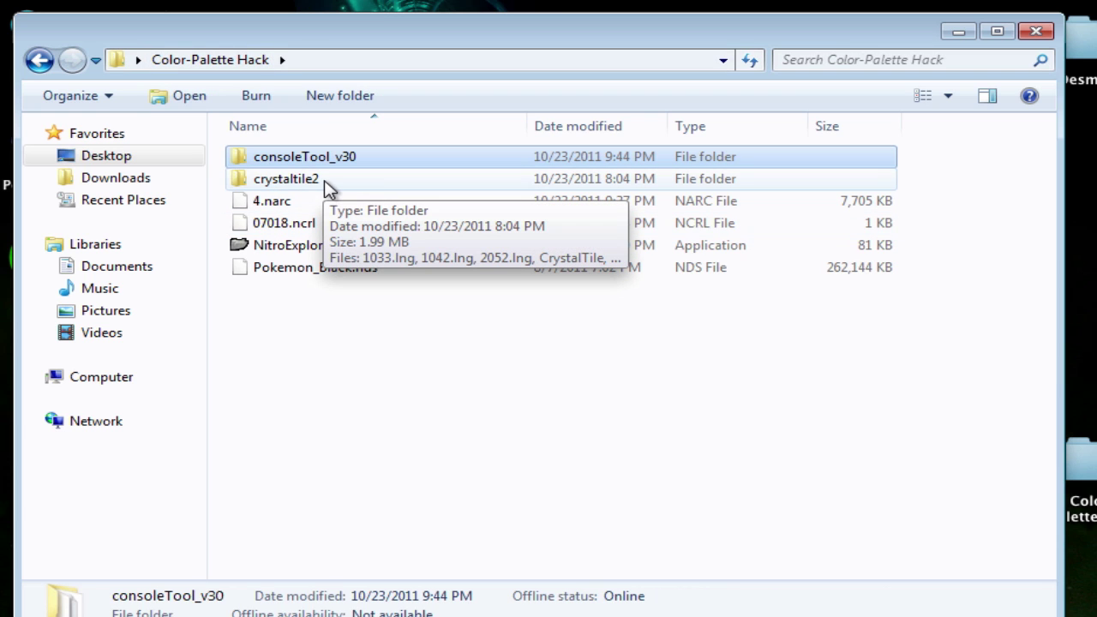
double_click(326, 182)
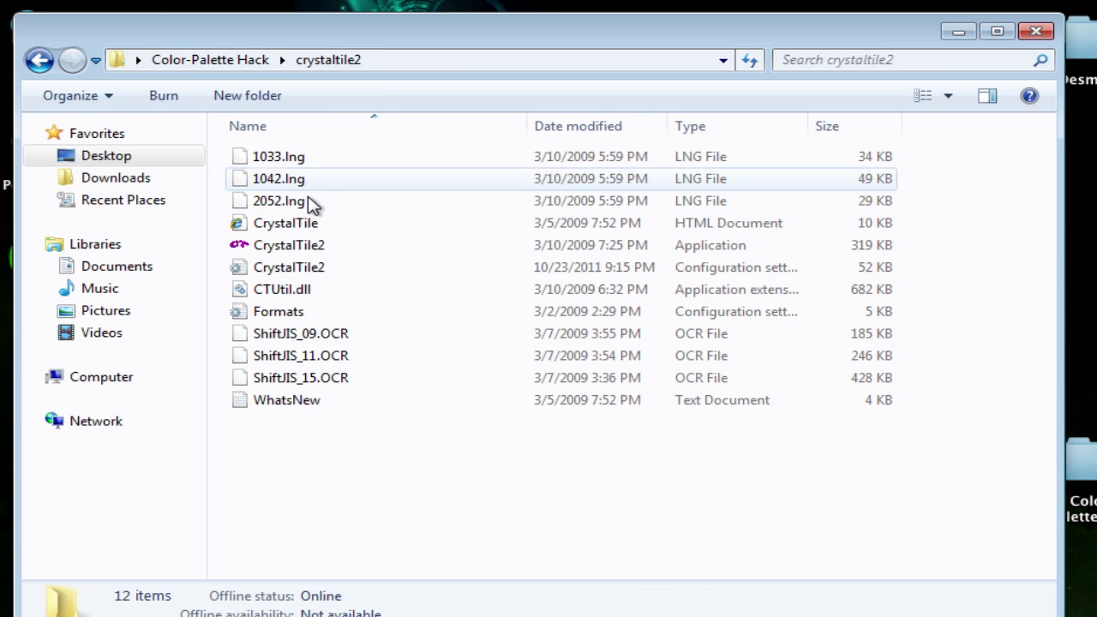
left_click(288, 248)
double_click(287, 255)
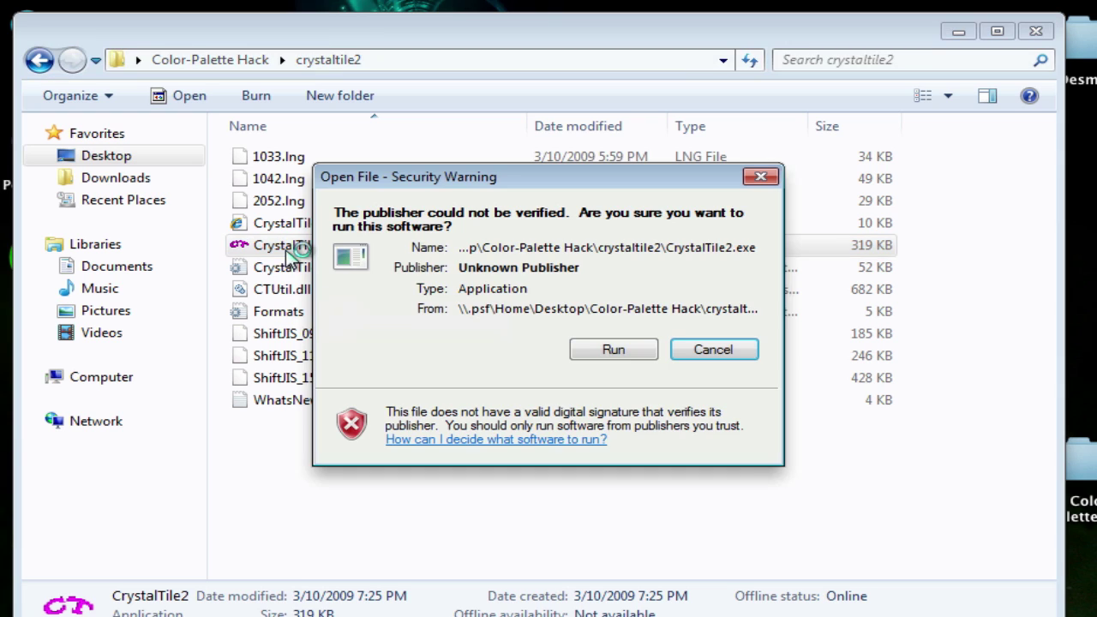
left_click(615, 349)
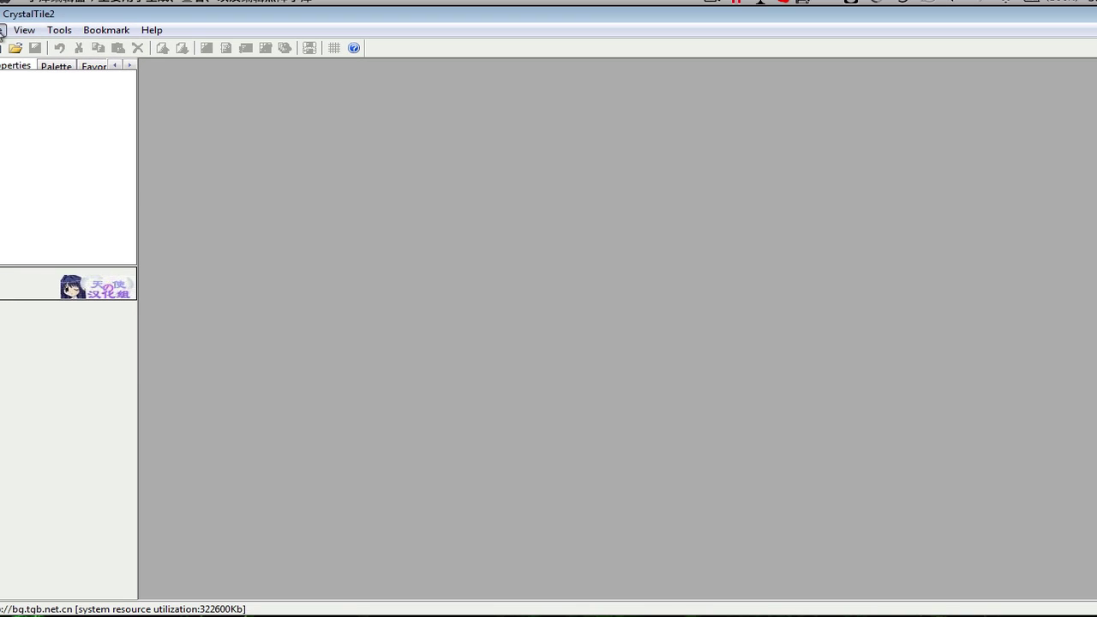
Step: Open the 4.narc archive from the Color-Palette Hack folder via File > Open
left_click(3, 30)
left_click(26, 82)
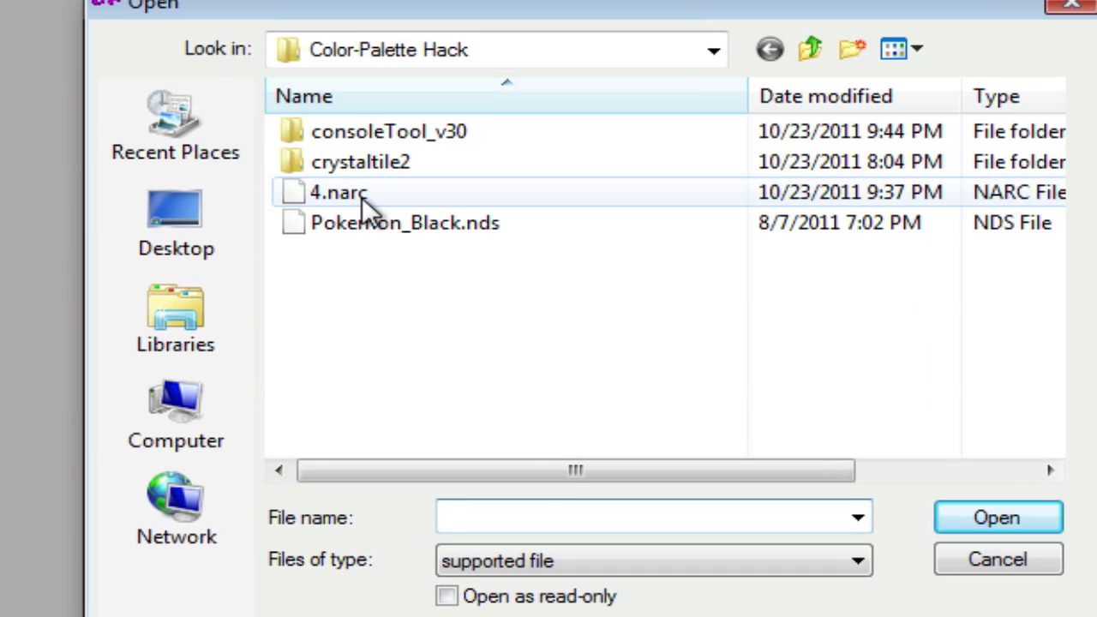
left_click(362, 196)
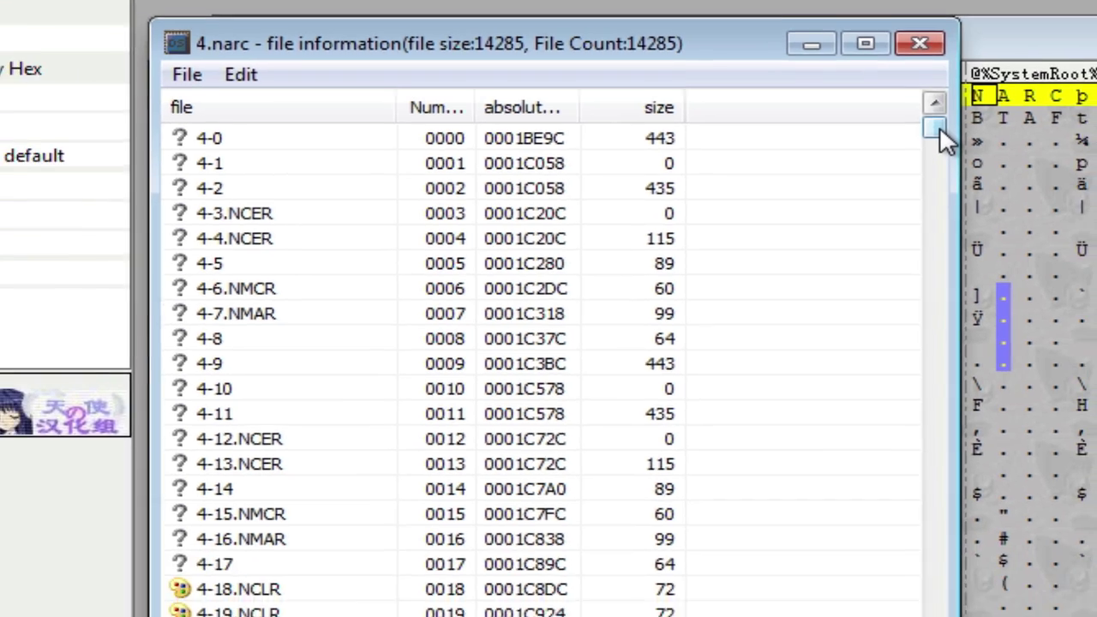
Step: Scroll the 4.narc file list to the entries around 7000 and select 4-7018.NCLR
left_click_drag(939, 128, 940, 135)
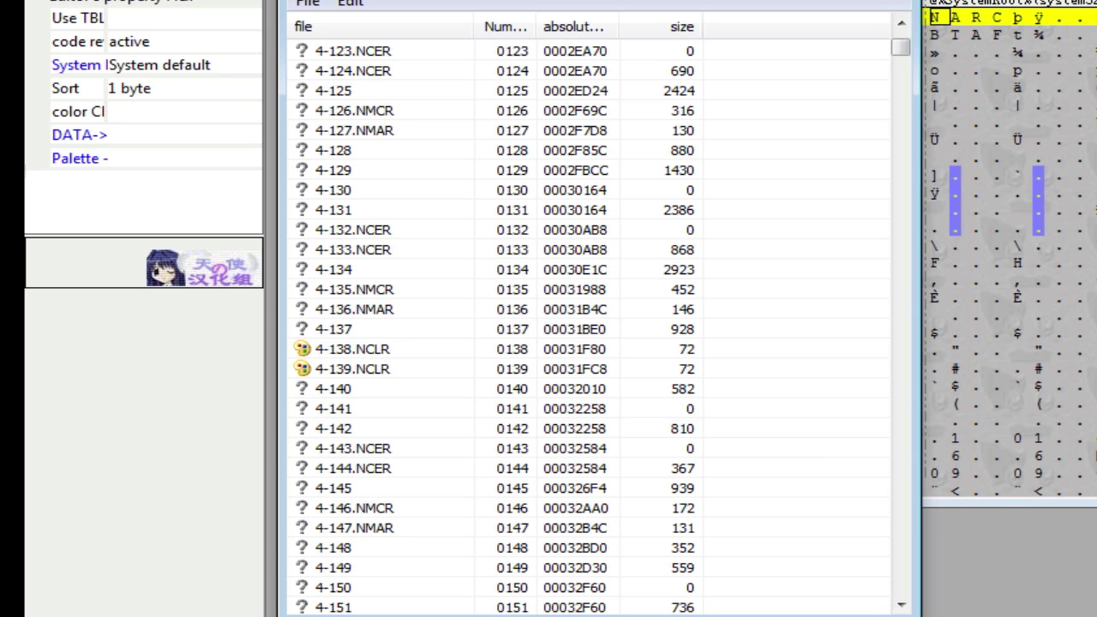
key("alt+Tab")
left_click_drag(904, 52, 528, 287)
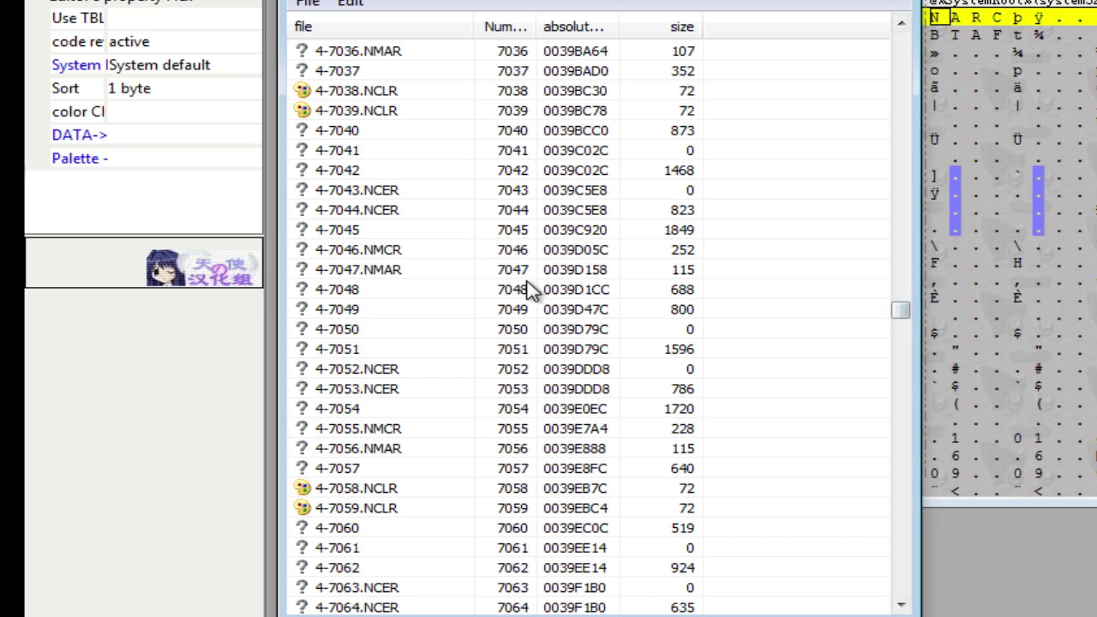
left_click(372, 80)
scroll(381, 95, "up", 16)
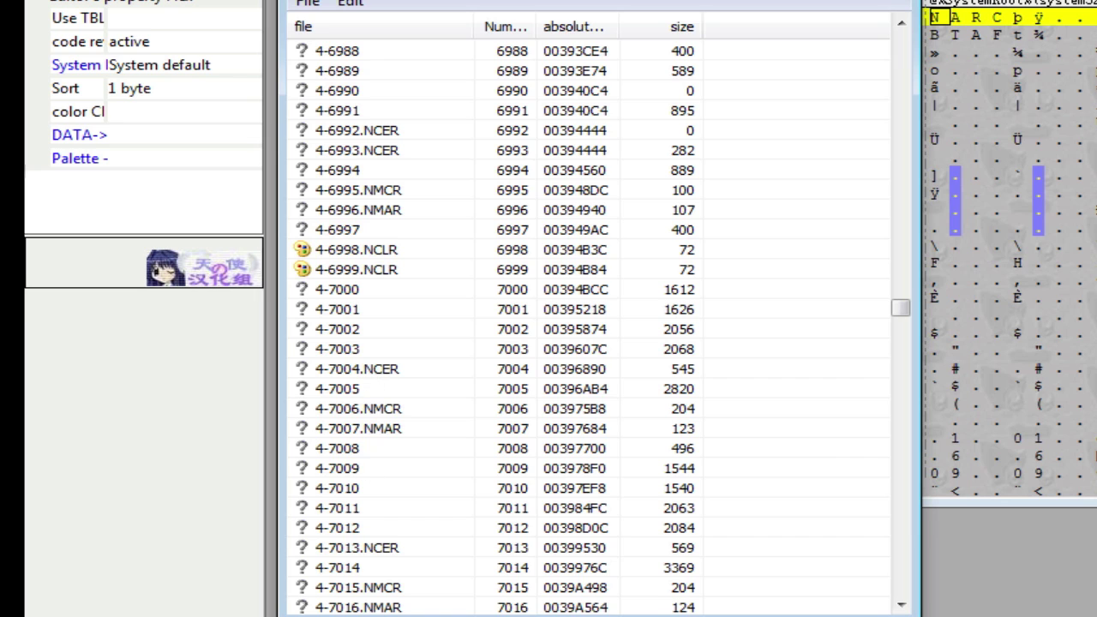
left_click(379, 608)
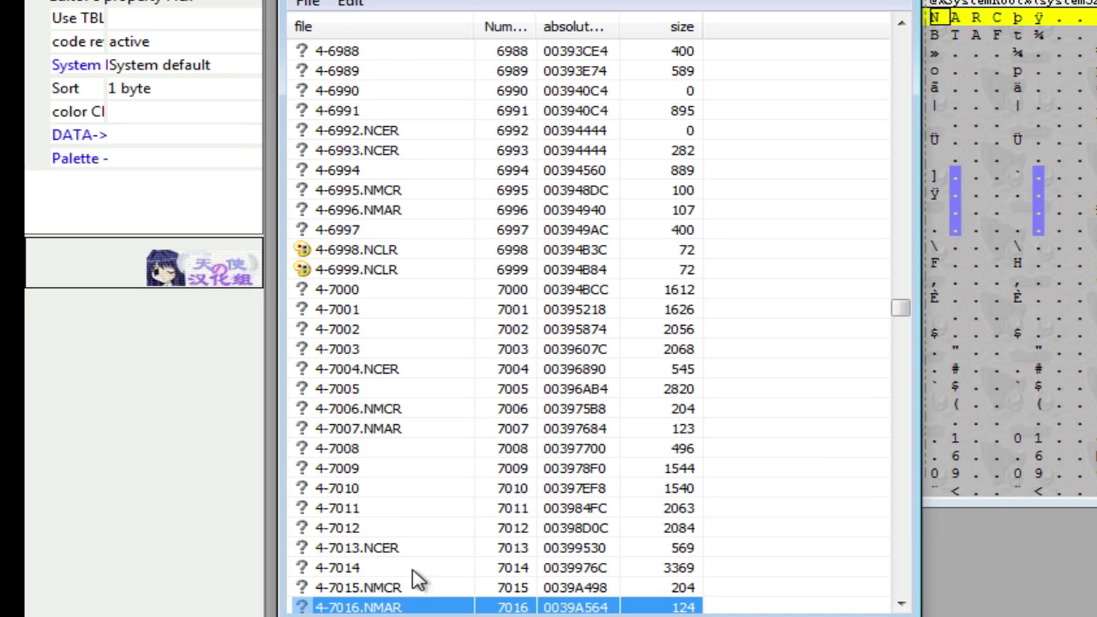
scroll(417, 580, "down", 3)
left_click(384, 470)
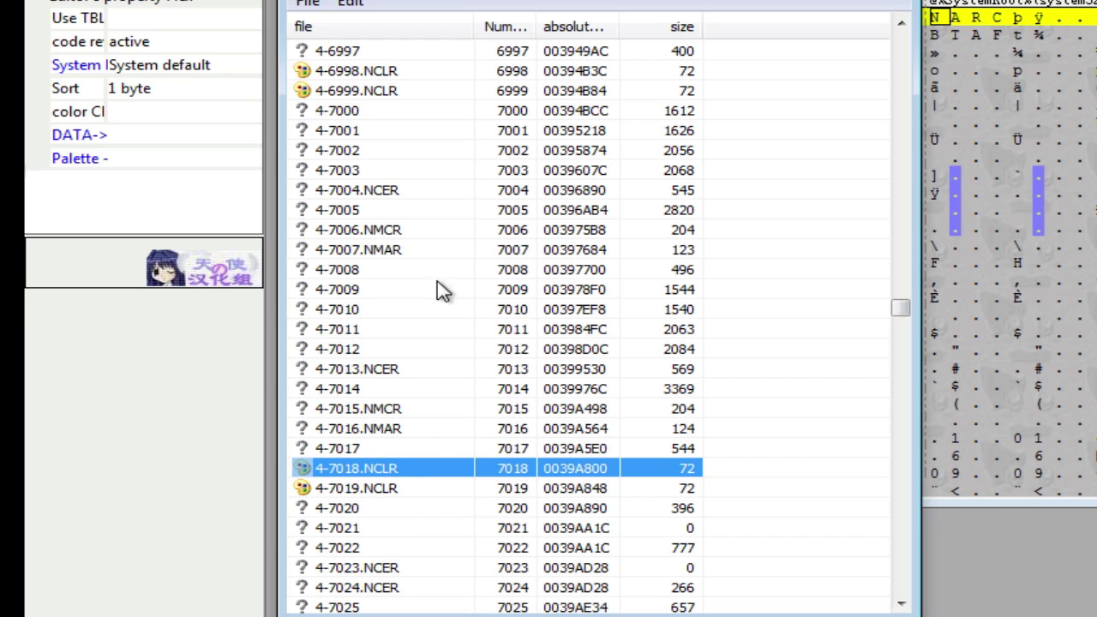
Step: Attempt to import 07018.ncrl over 4-7018.NCLR and dismiss the file-in-use error
left_click(310, 3)
left_click(310, 4)
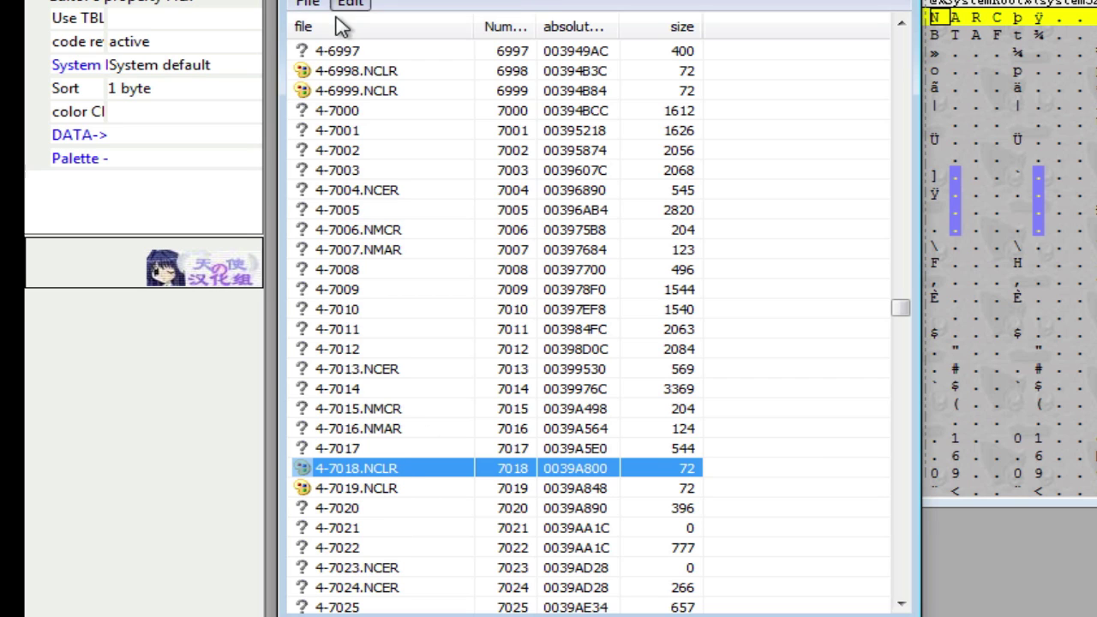
left_click(310, 4)
left_click(358, 54)
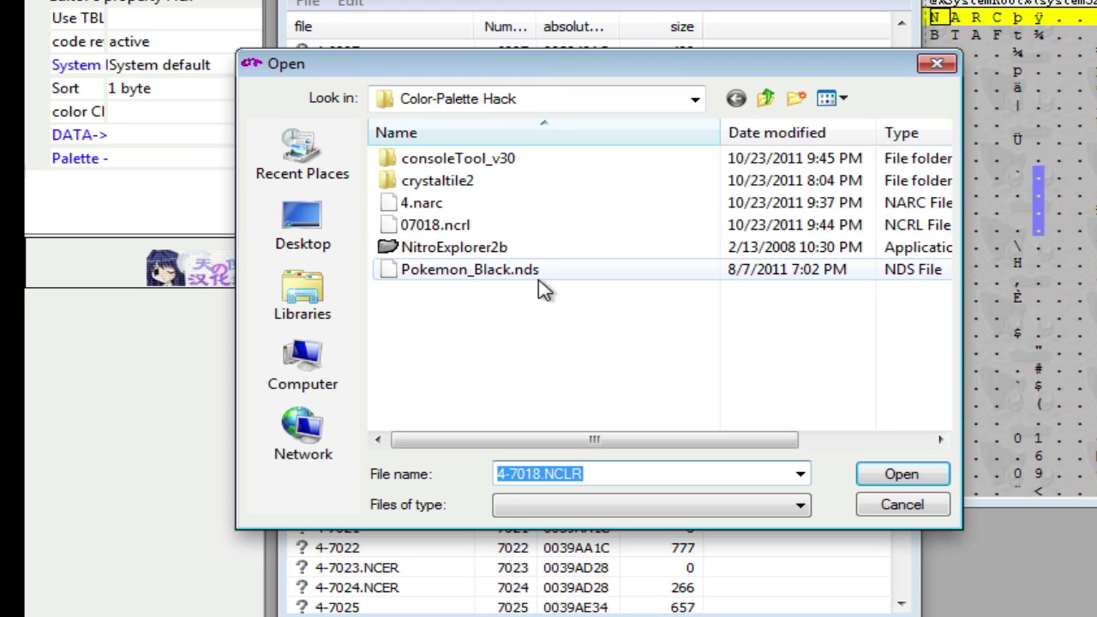
left_click(454, 229)
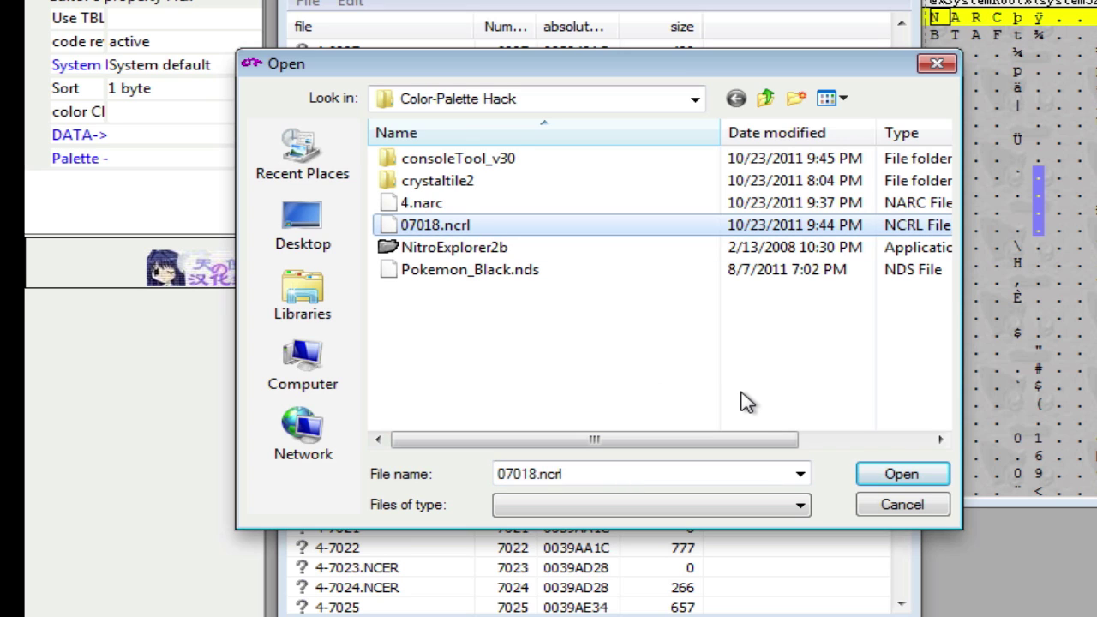
left_click(896, 474)
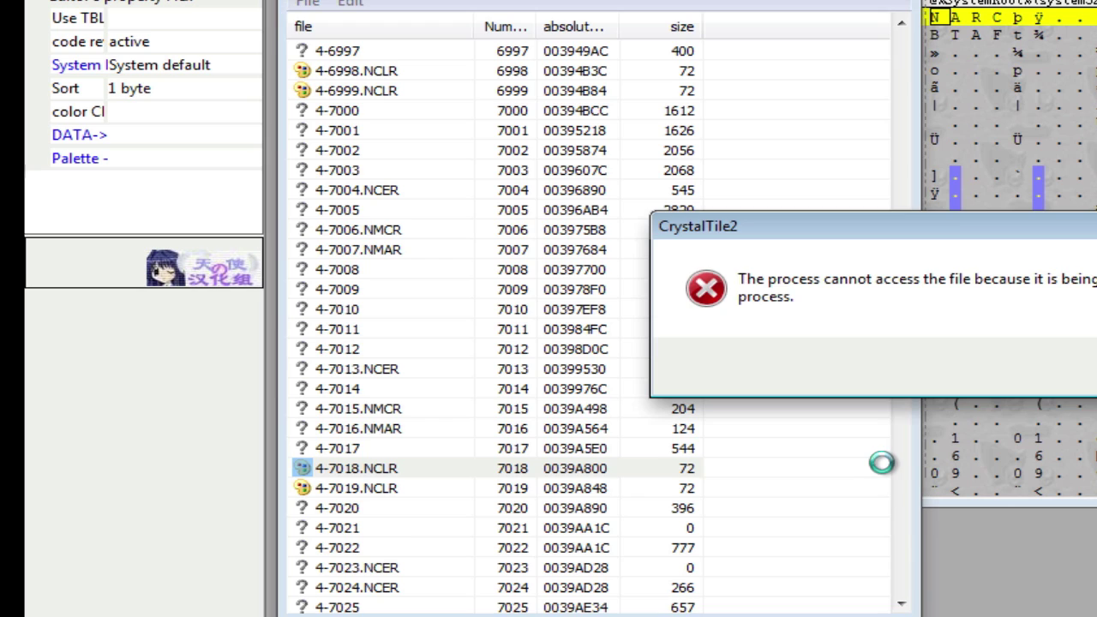
key("Return")
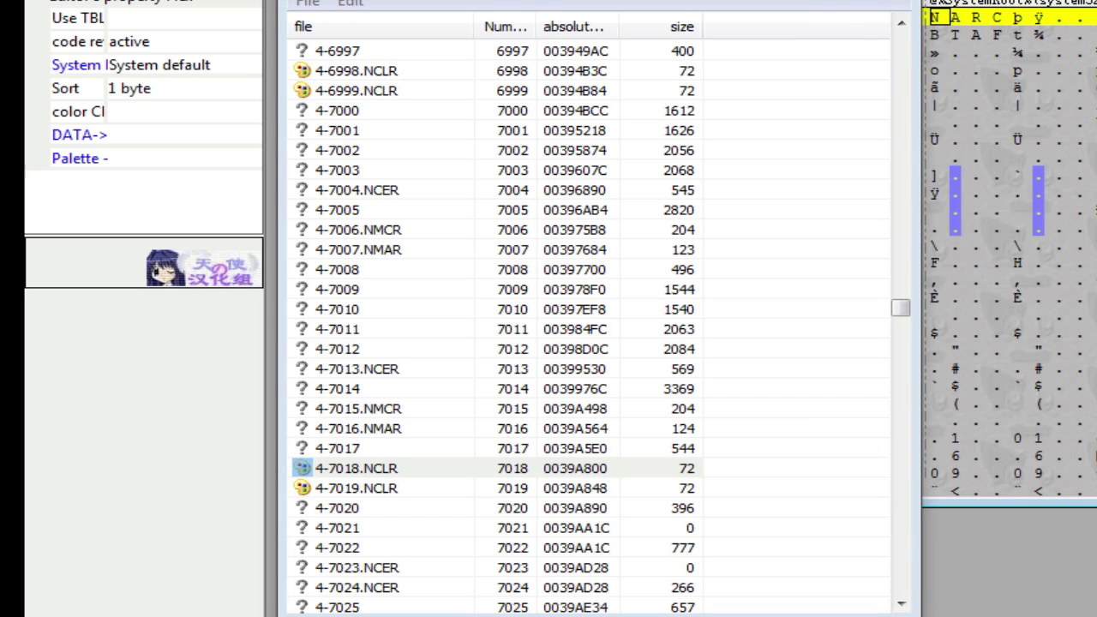
Step: Return to the CrystalTile2 file list and reselect 4-7018.NCLR
key("alt+Tab")
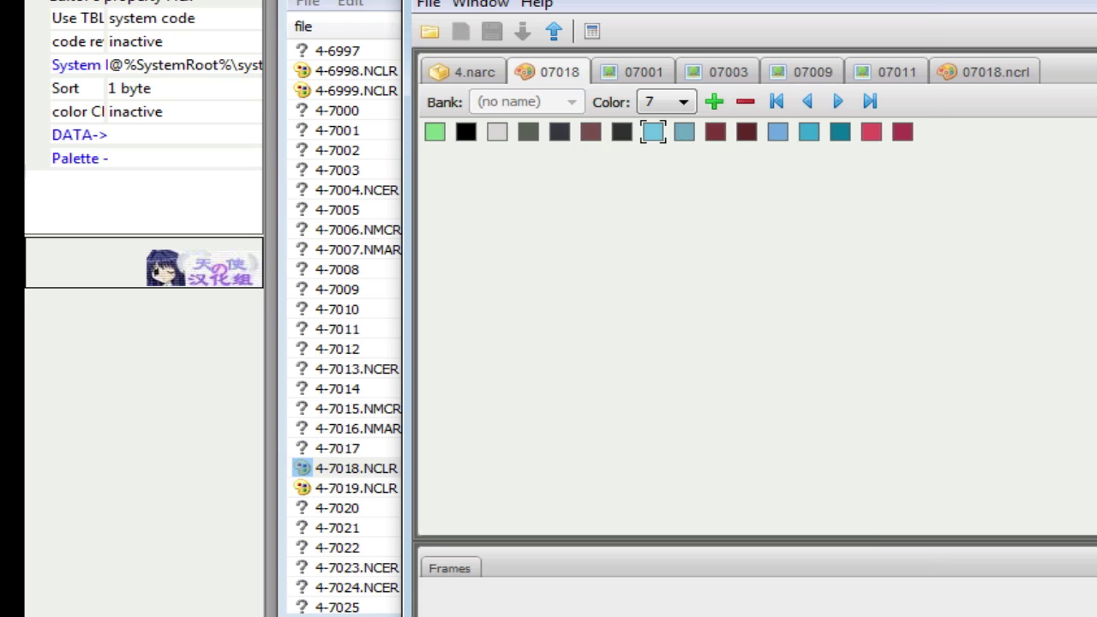
key("alt+Tab")
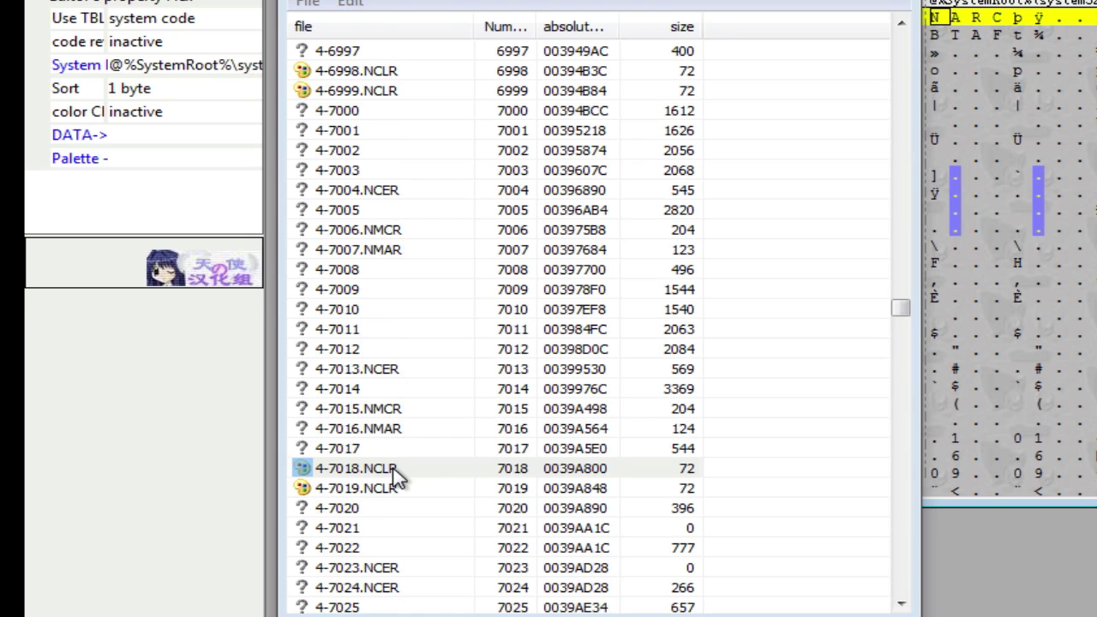
left_click(395, 469)
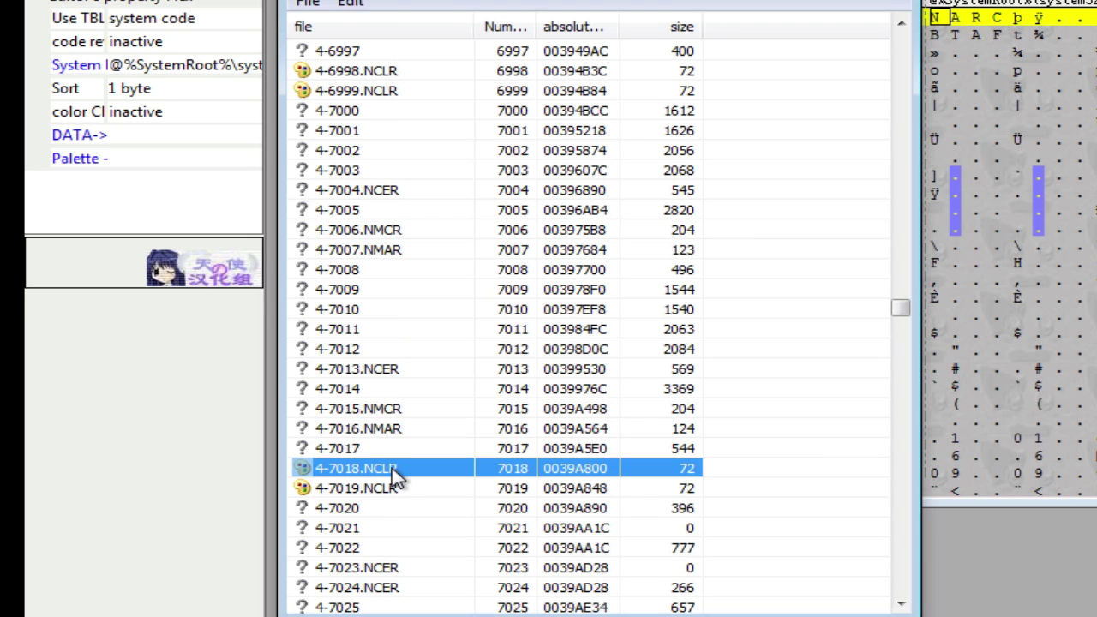
Step: Import the edited 07018.ncrl palette over the 4-7018.NCLR entry
left_click(307, 3)
left_click(364, 53)
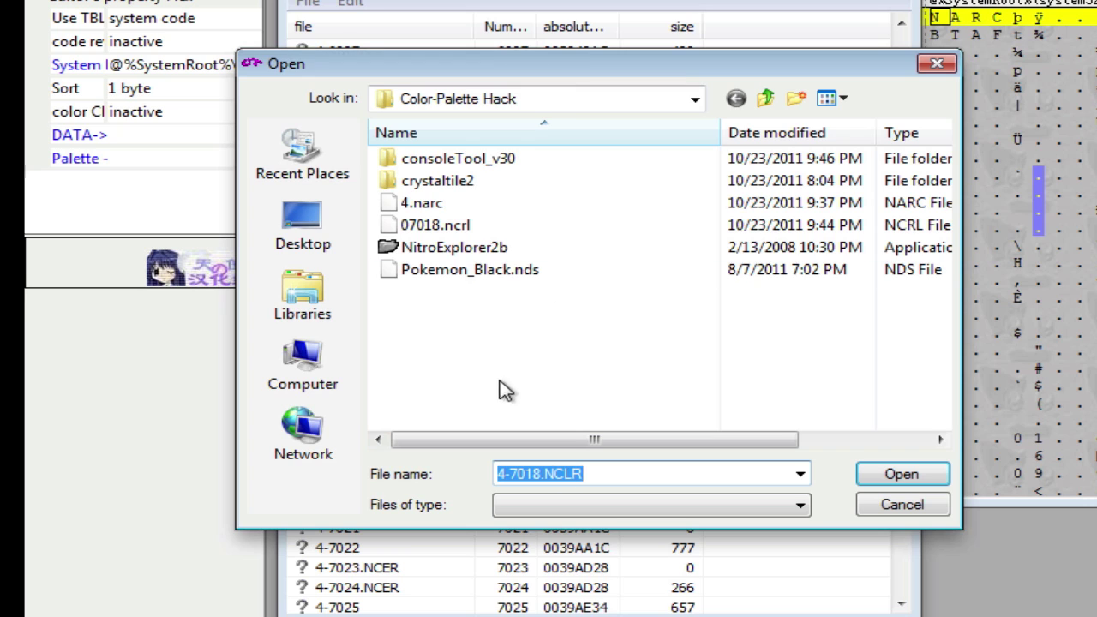
left_click(405, 222)
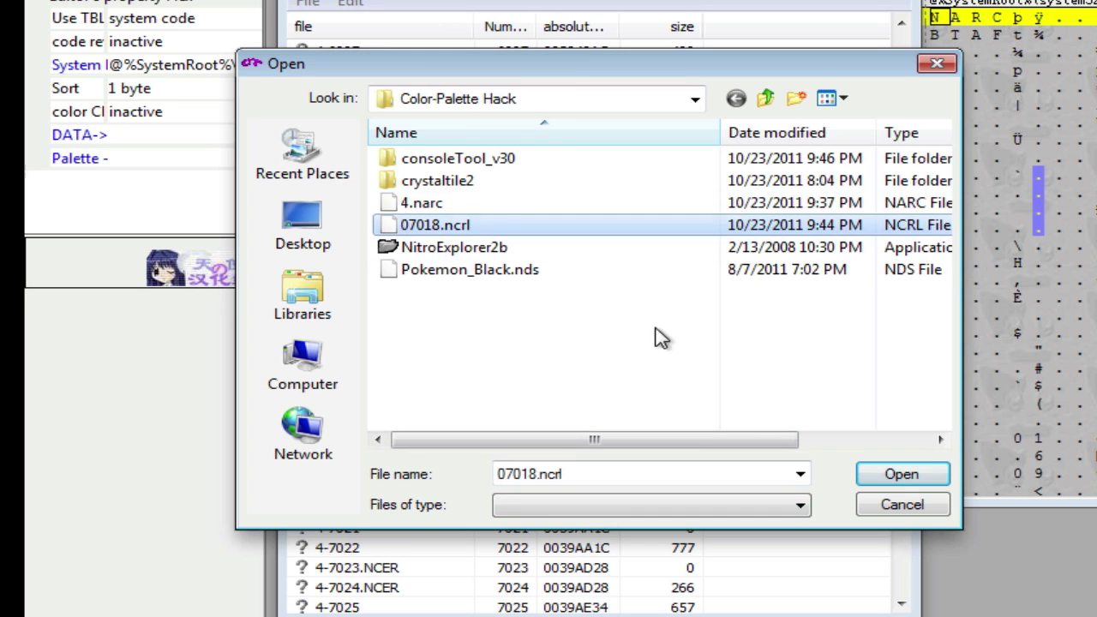
left_click(878, 473)
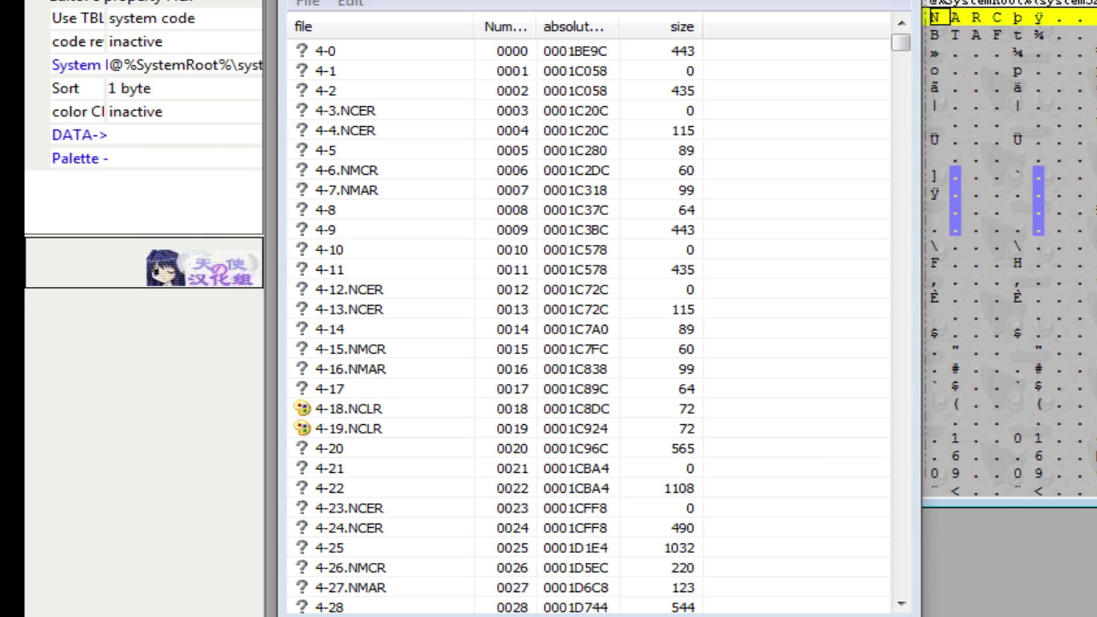
Step: Save the modified 4.narc archive and minimize the file-information window
left_click(20, 34)
left_click(49, 216)
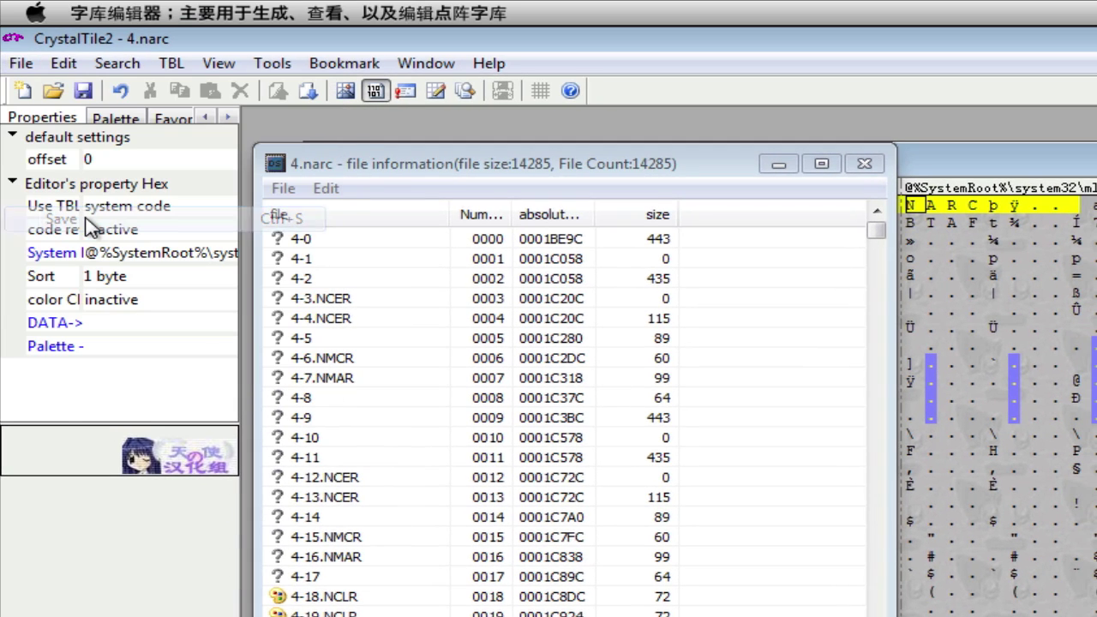
left_click(780, 167)
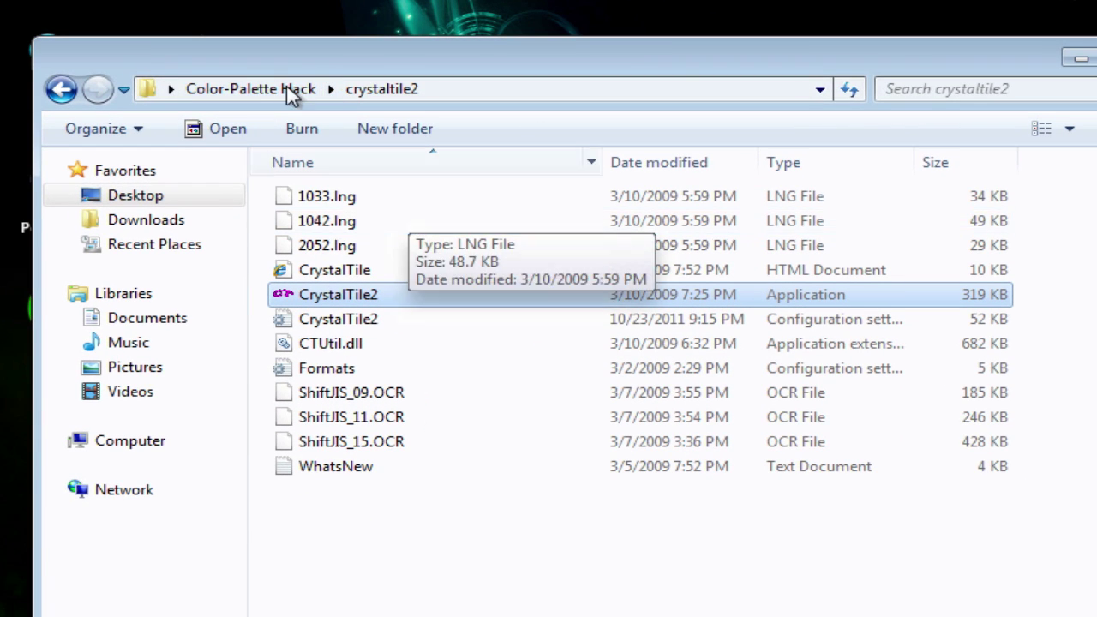
Step: Rename 4.narc in Color-Palette Hack to 4, accepting the extension-change warning
left_click(269, 89)
left_click(348, 254)
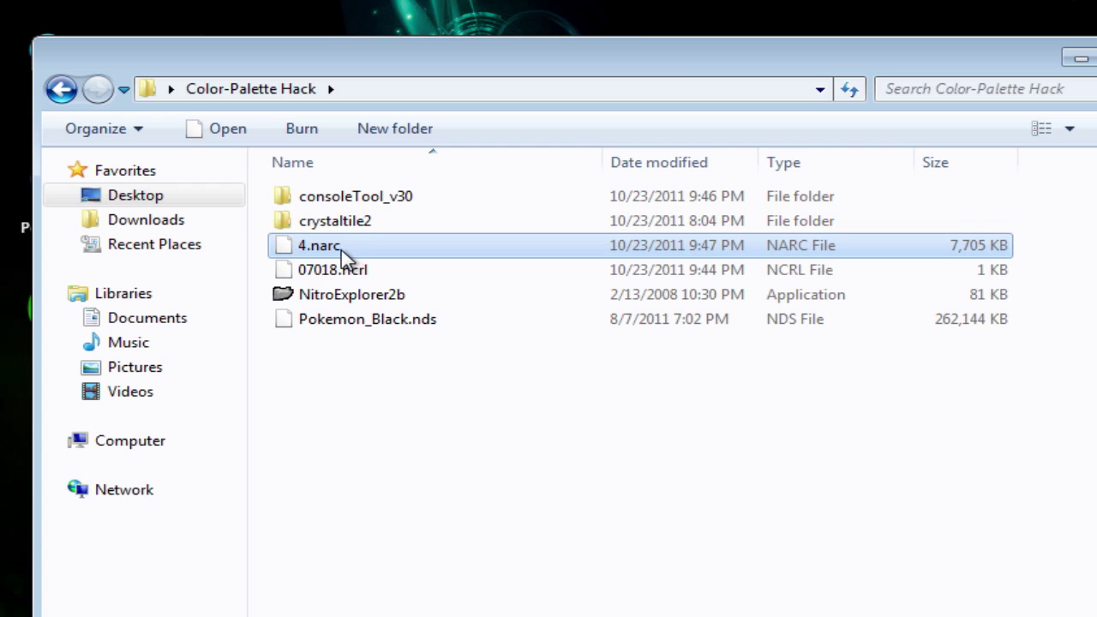
left_click(342, 256)
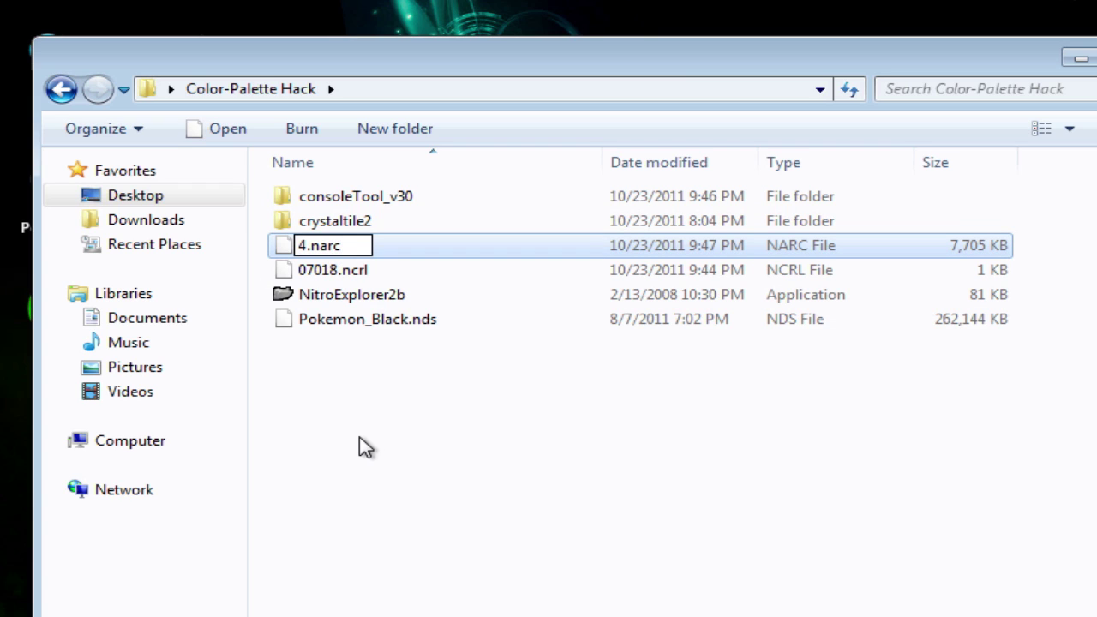
key("BackSpace")
key("BackSpace")
key("BackSpace")
key("BackSpace")
key("BackSpace")
key("Return")
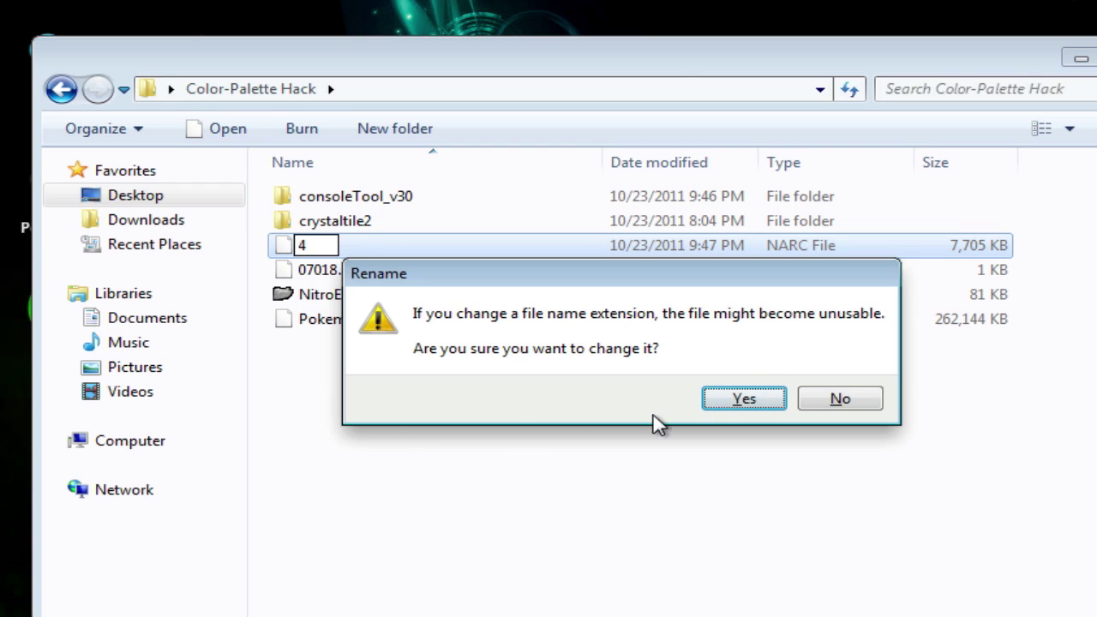
left_click(765, 400)
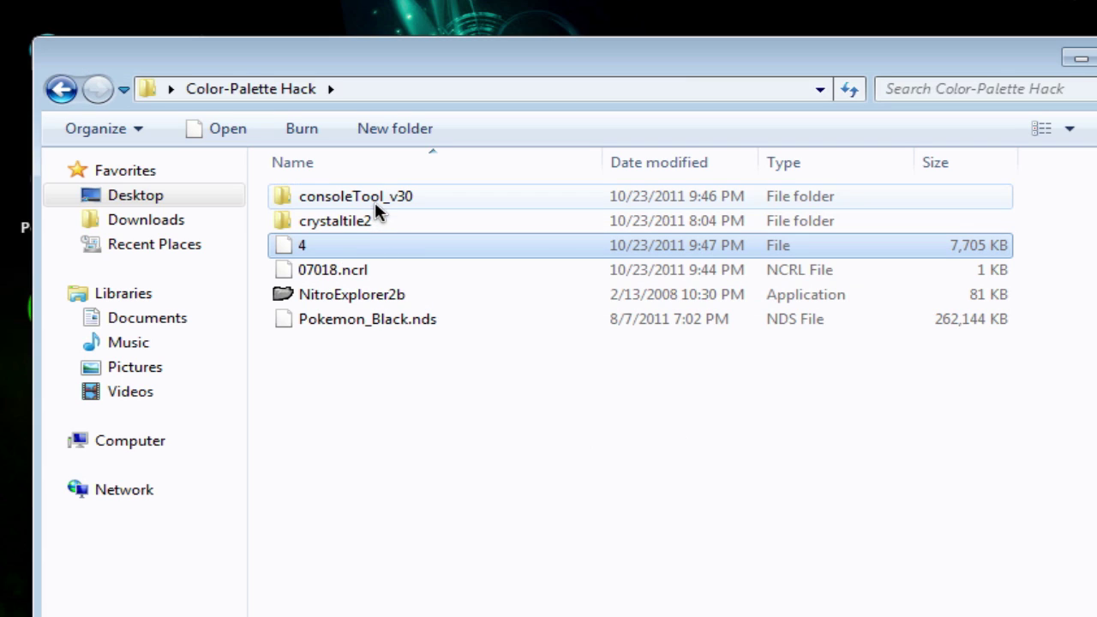
left_click(332, 290)
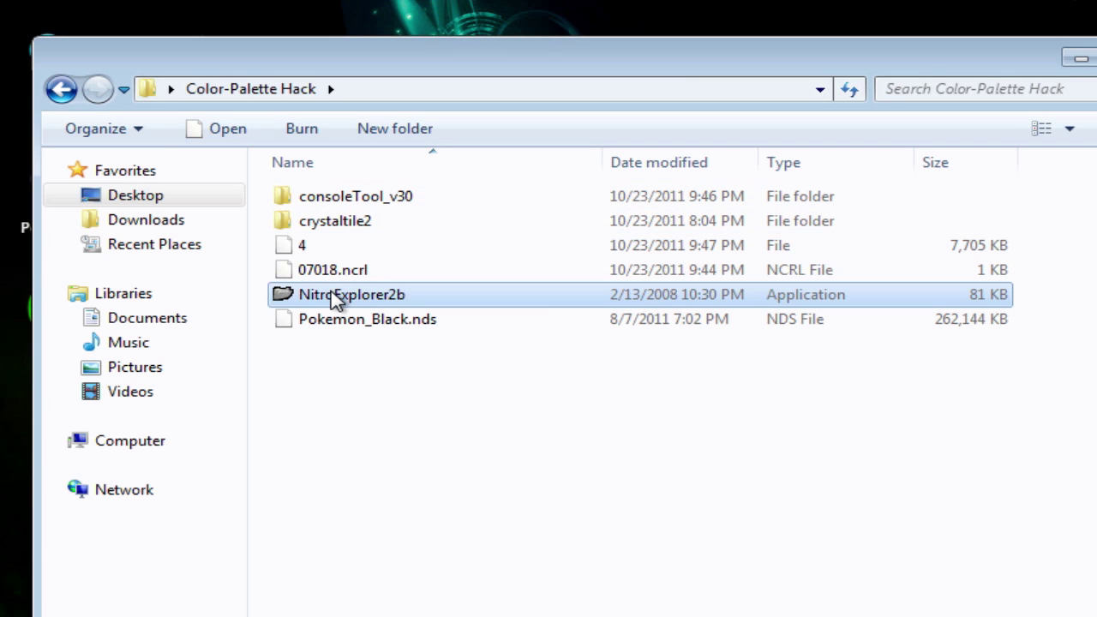
Step: Launch NitroExplorer2b and load the Pokemon_Black.nds ROM
double_click(285, 300)
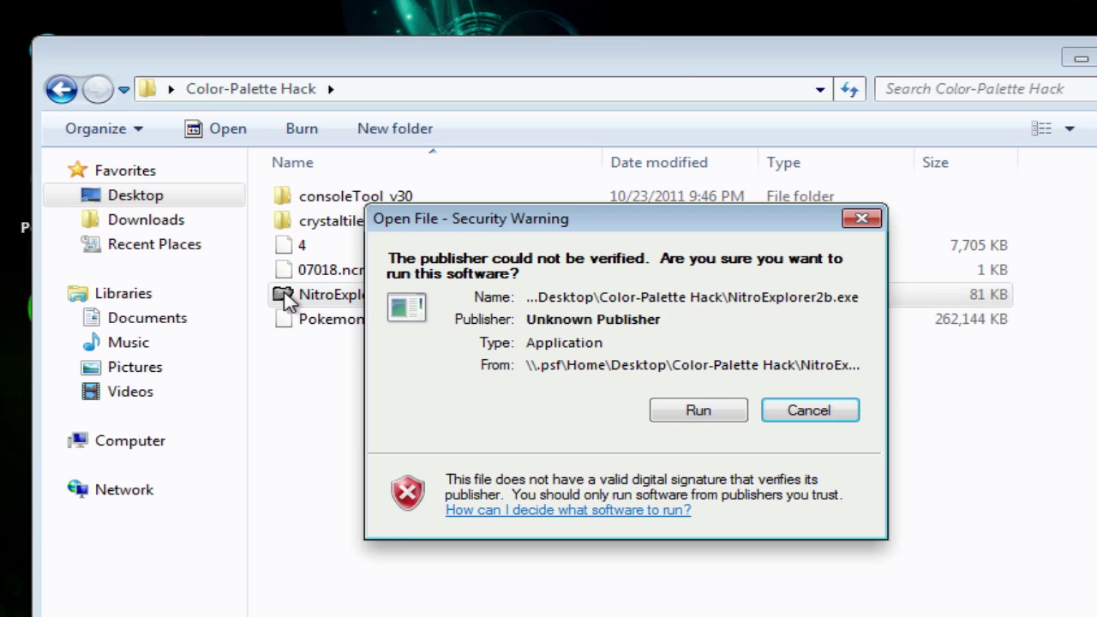
left_click(678, 409)
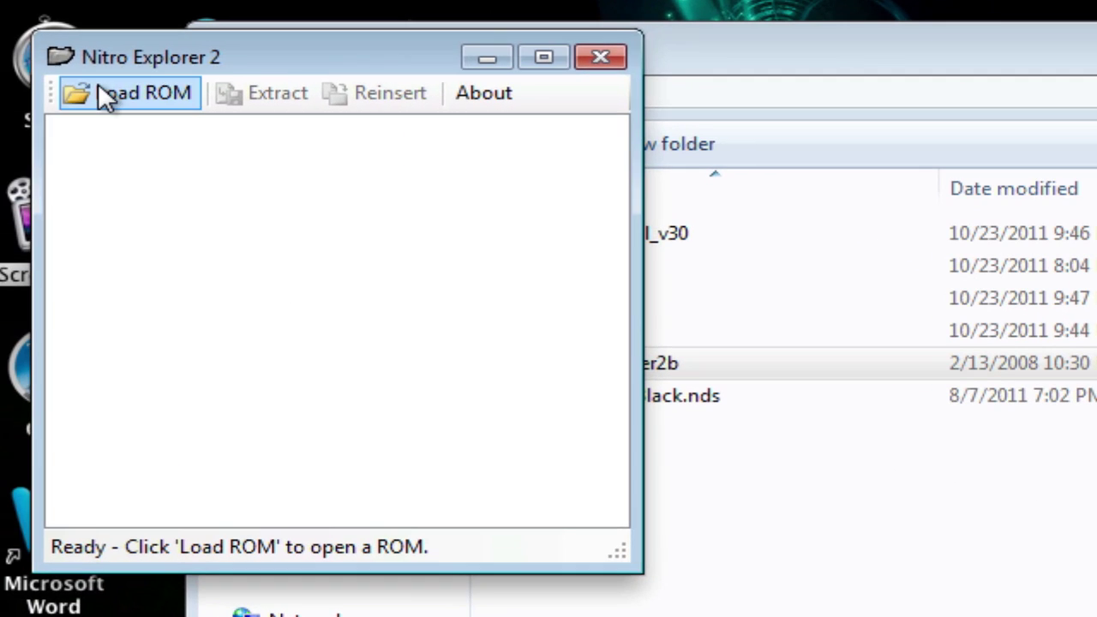
left_click(97, 84)
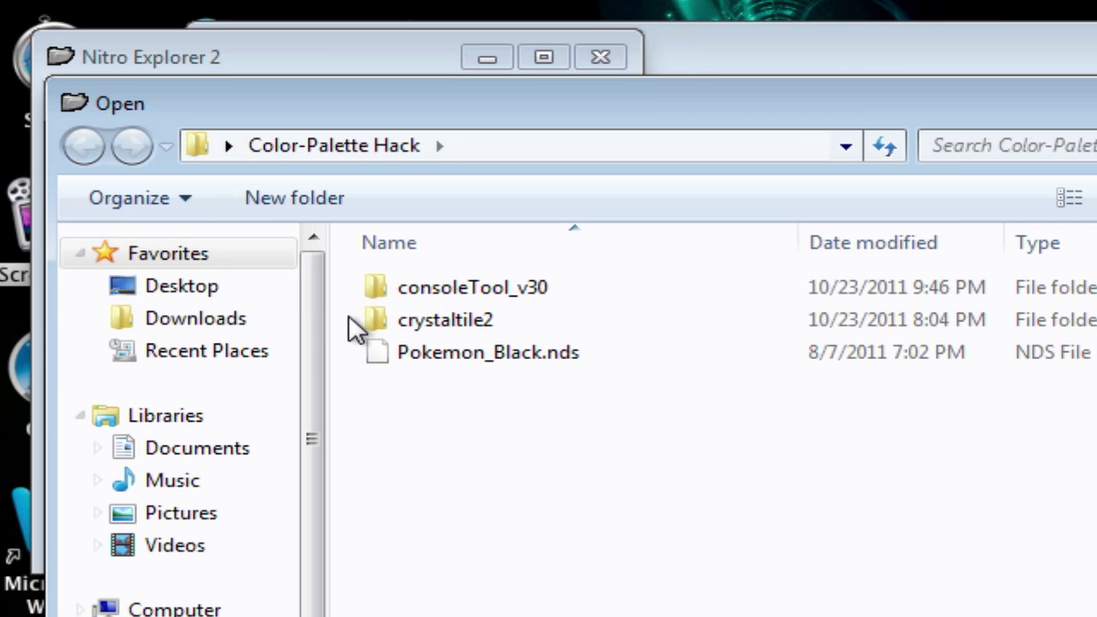
left_click(437, 347)
key("Return")
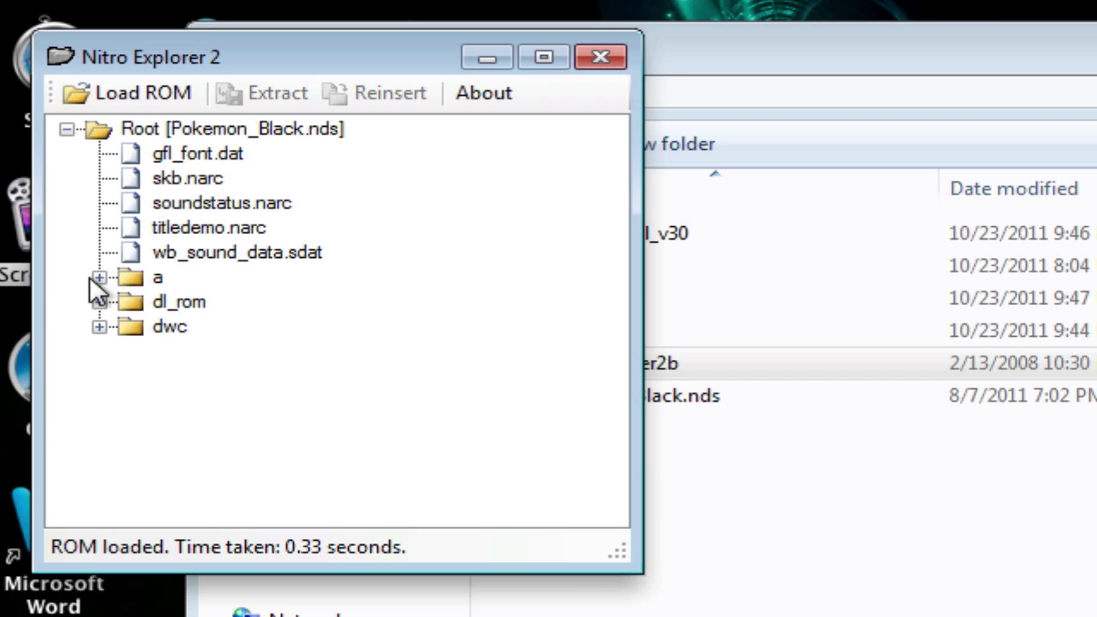
Step: Reinsert the edited archive 4 over file 4 in folder a/0/0, then minimize the explorer
left_click(99, 278)
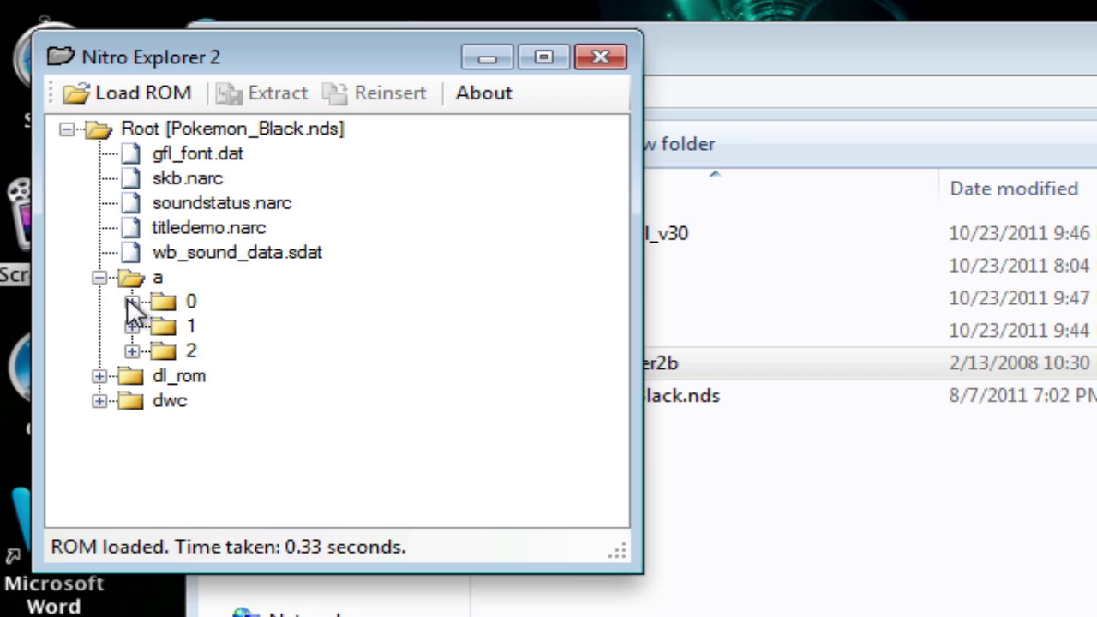
left_click(131, 301)
left_click(165, 277)
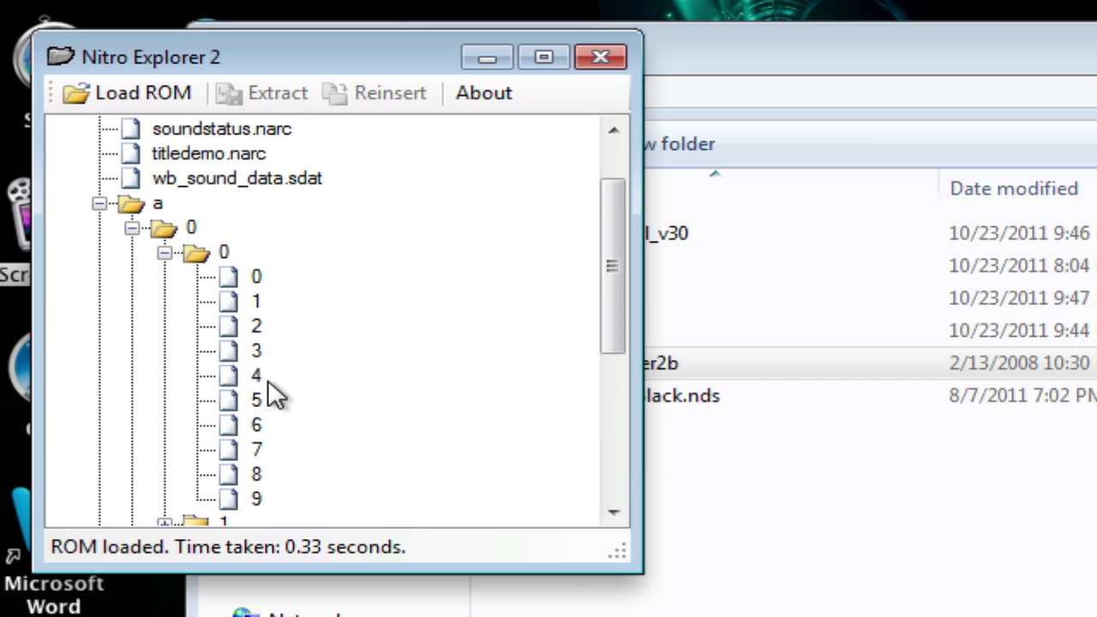
left_click(256, 374)
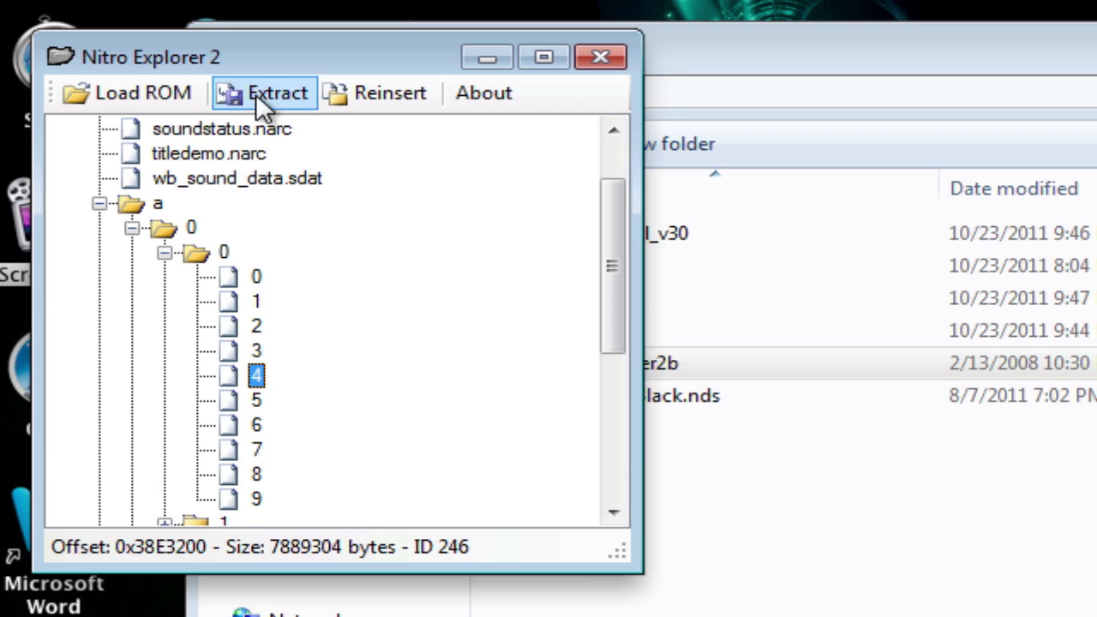
left_click(374, 96)
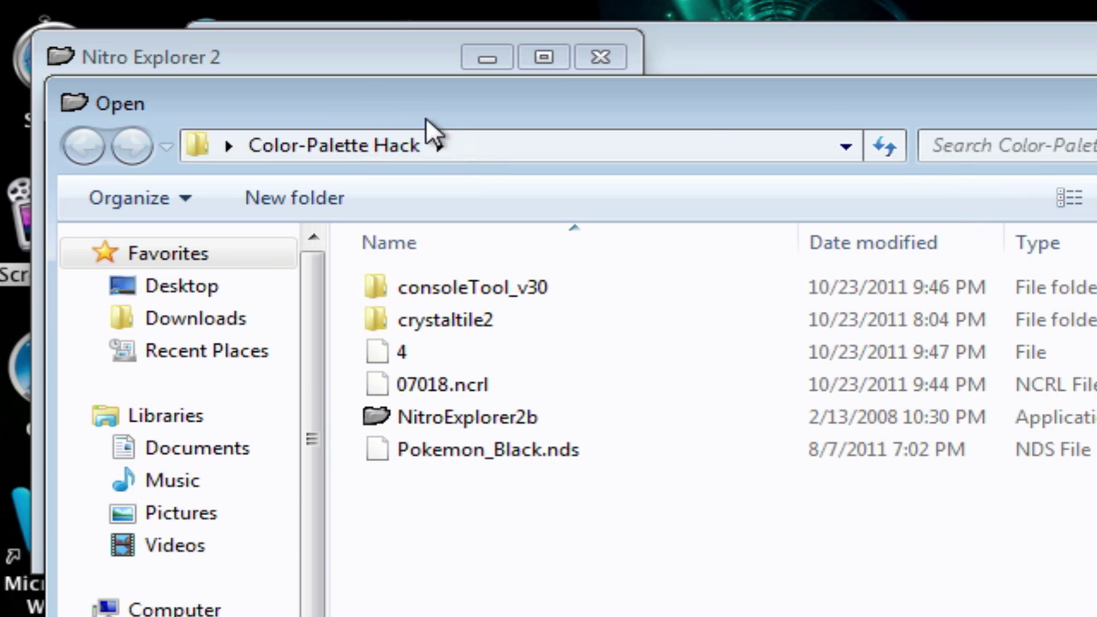
left_click(381, 360)
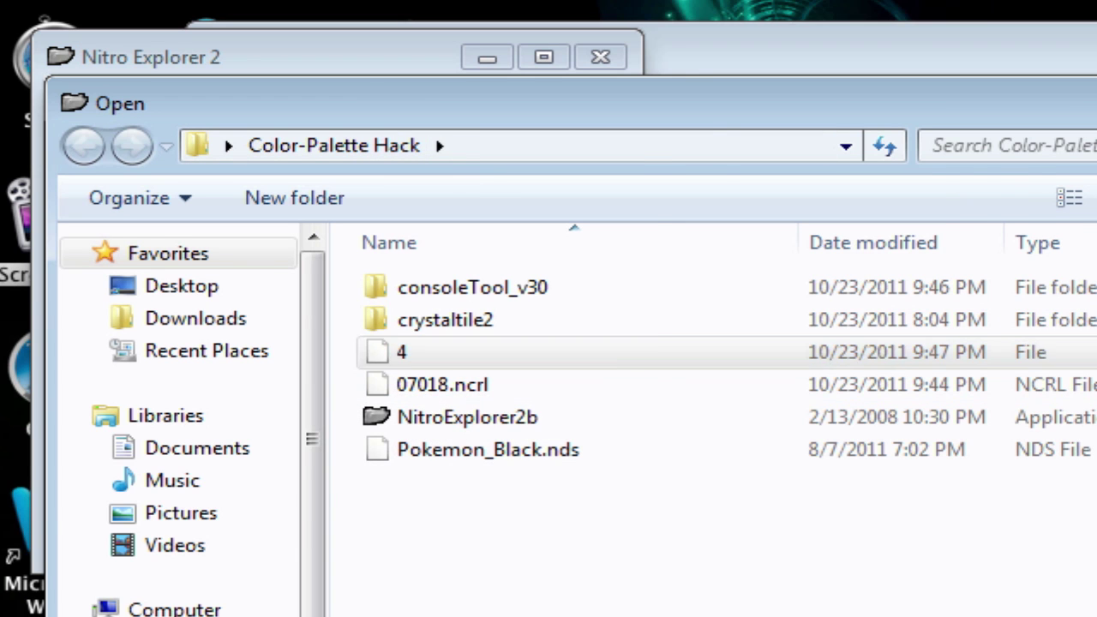
key("Return")
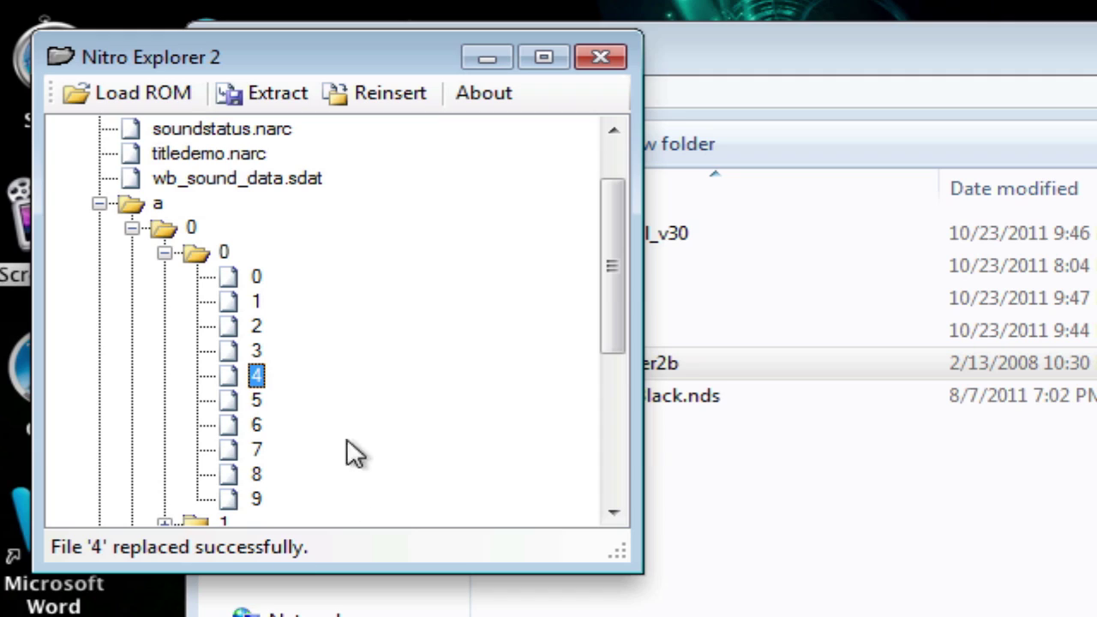
left_click(484, 57)
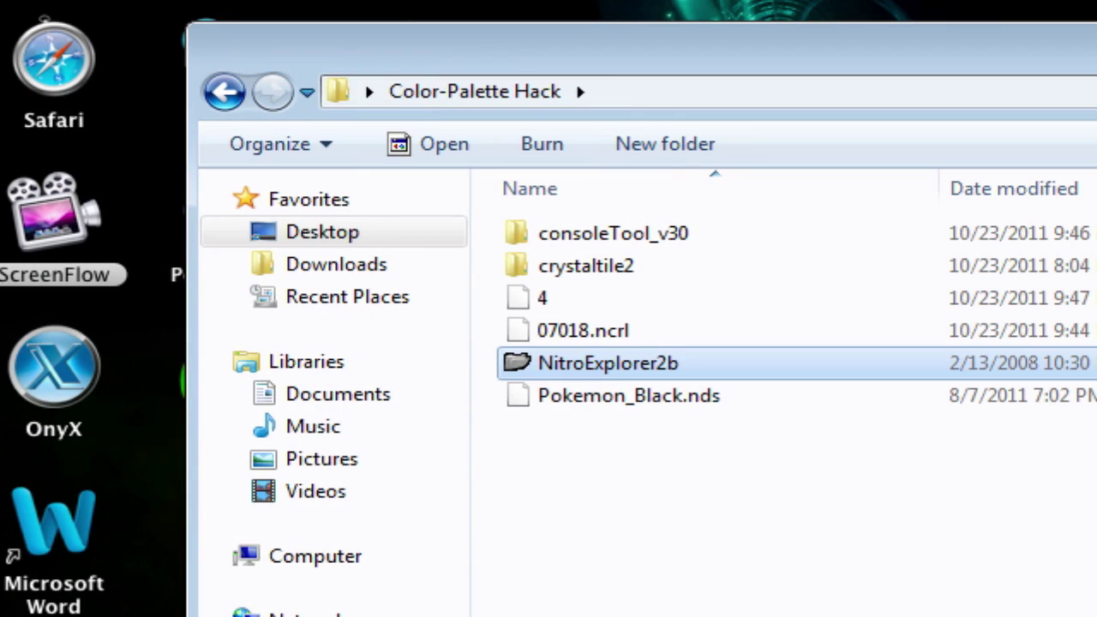
Step: Import Pokemon_White.sav from Need To Record > [LC]wilechase as DeSmuME's backup memory
key("alt+F4")
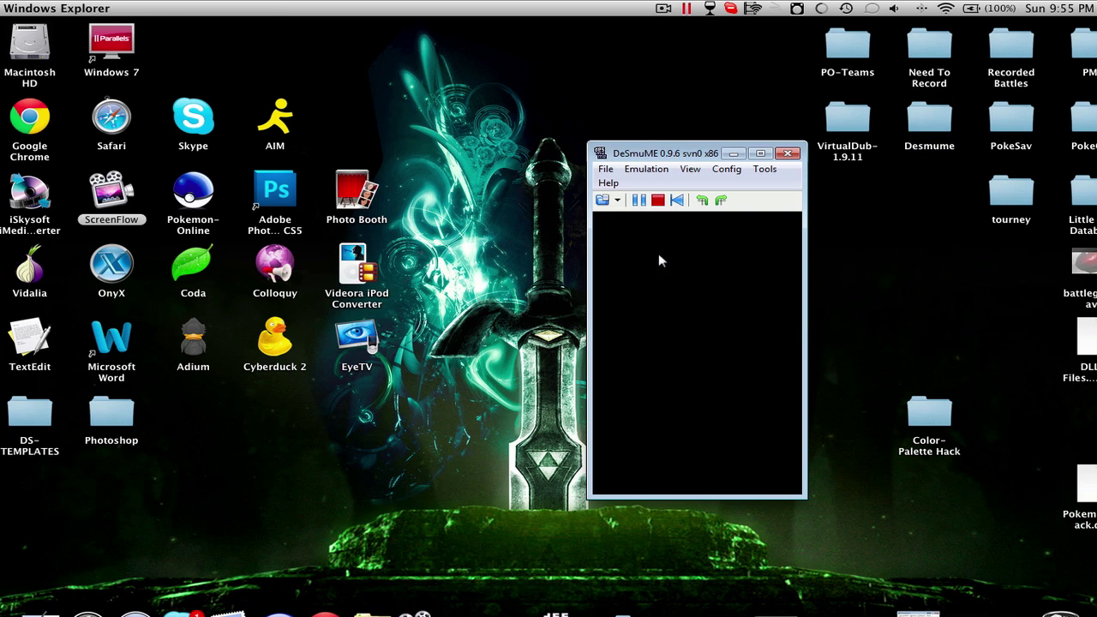
left_click(643, 170)
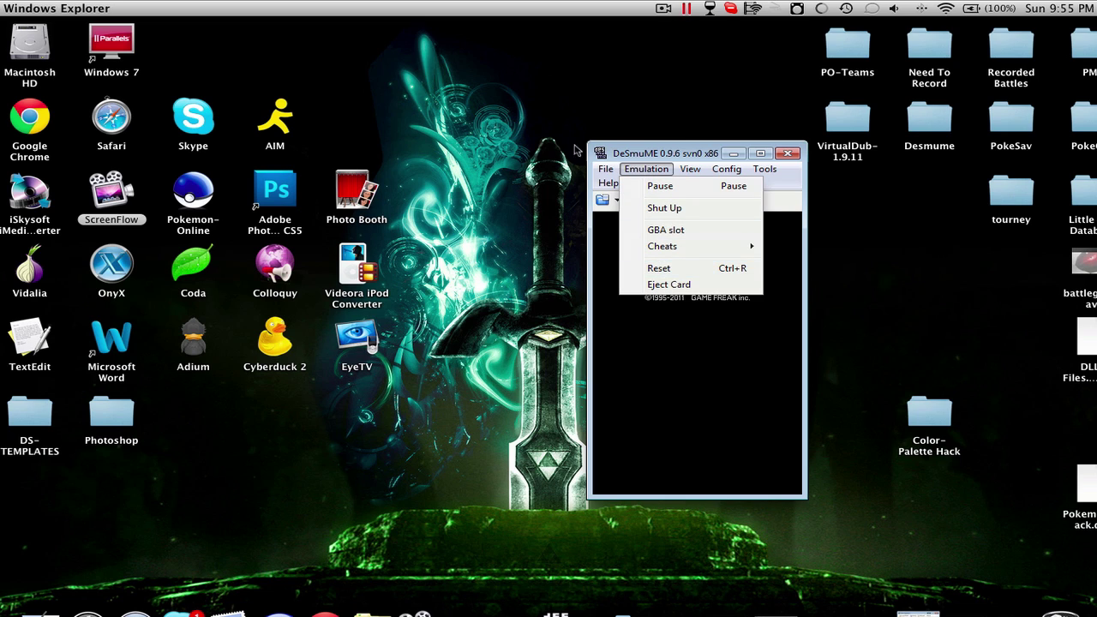
left_click(606, 168)
left_click(647, 331)
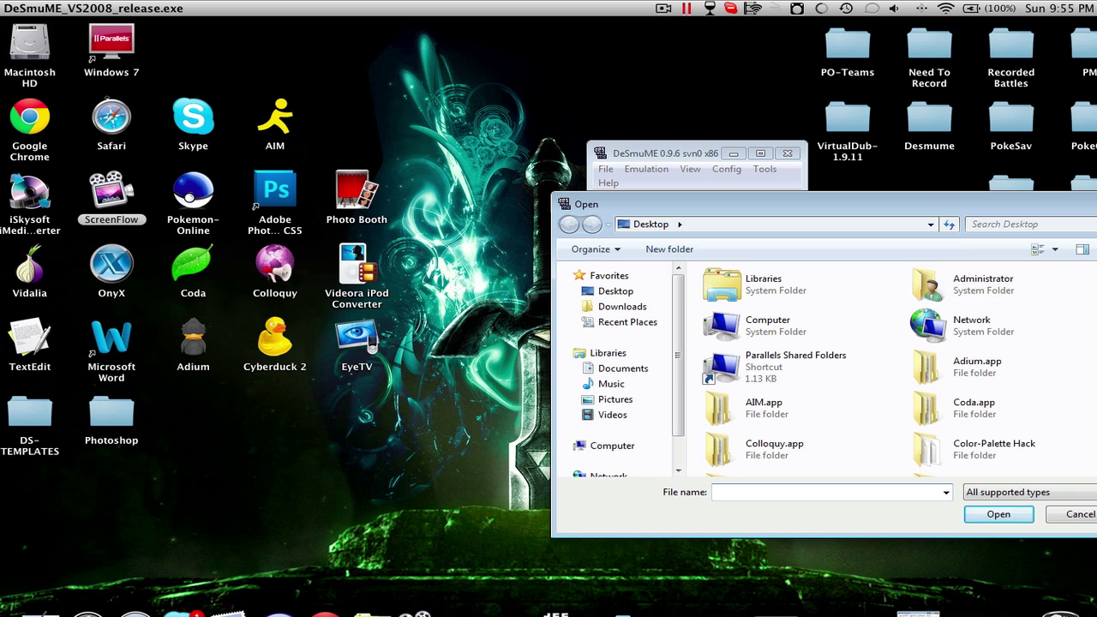
scroll(891, 368, "down", 5)
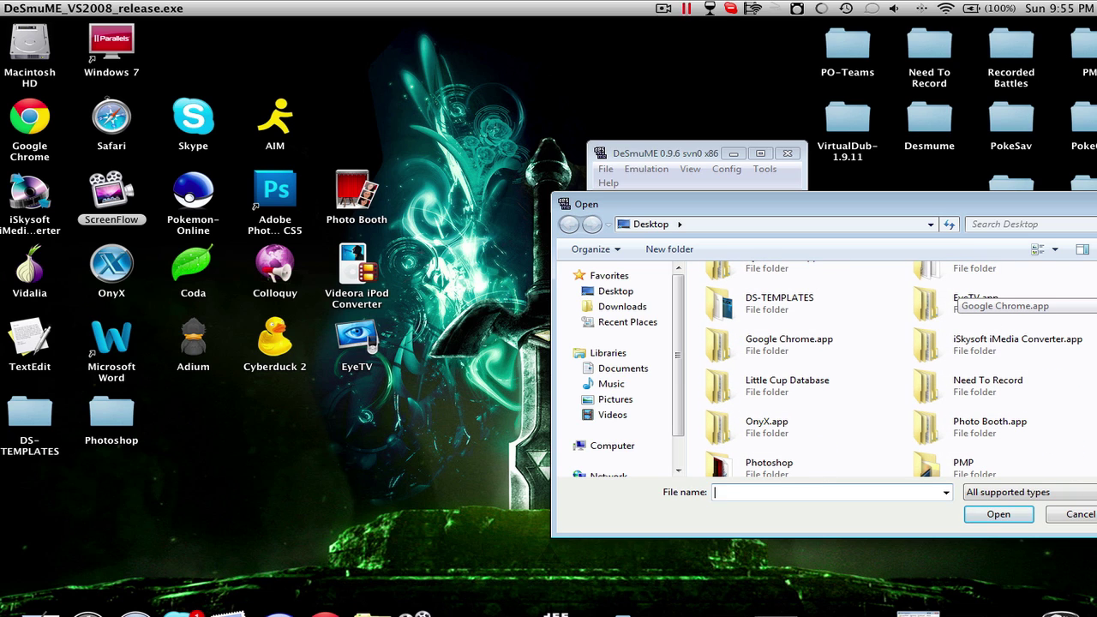
double_click(973, 390)
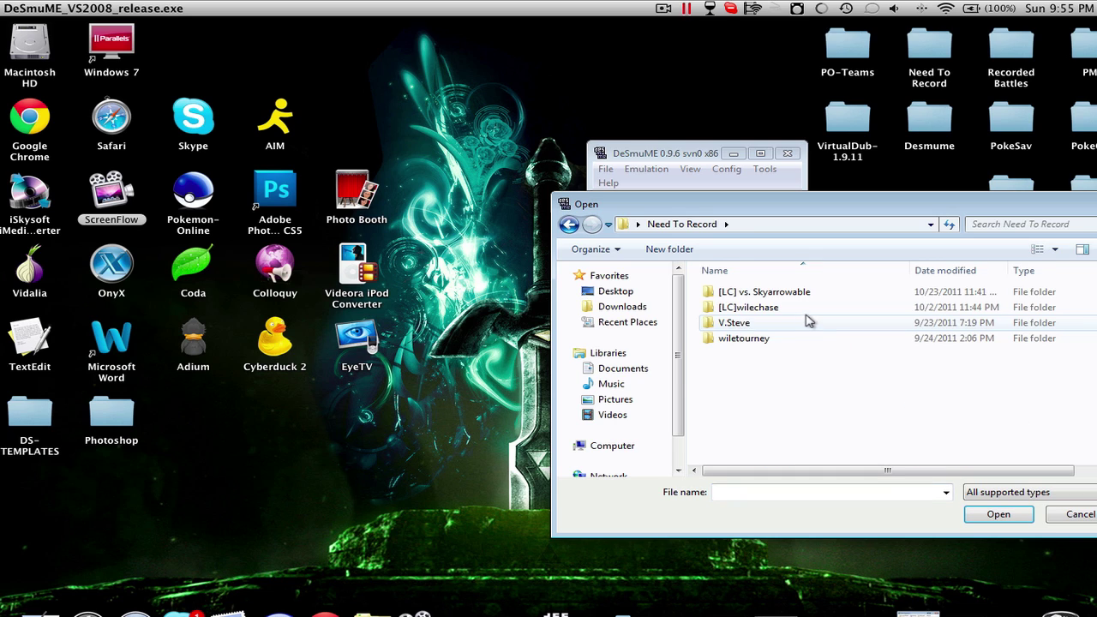
double_click(754, 307)
left_click(759, 293)
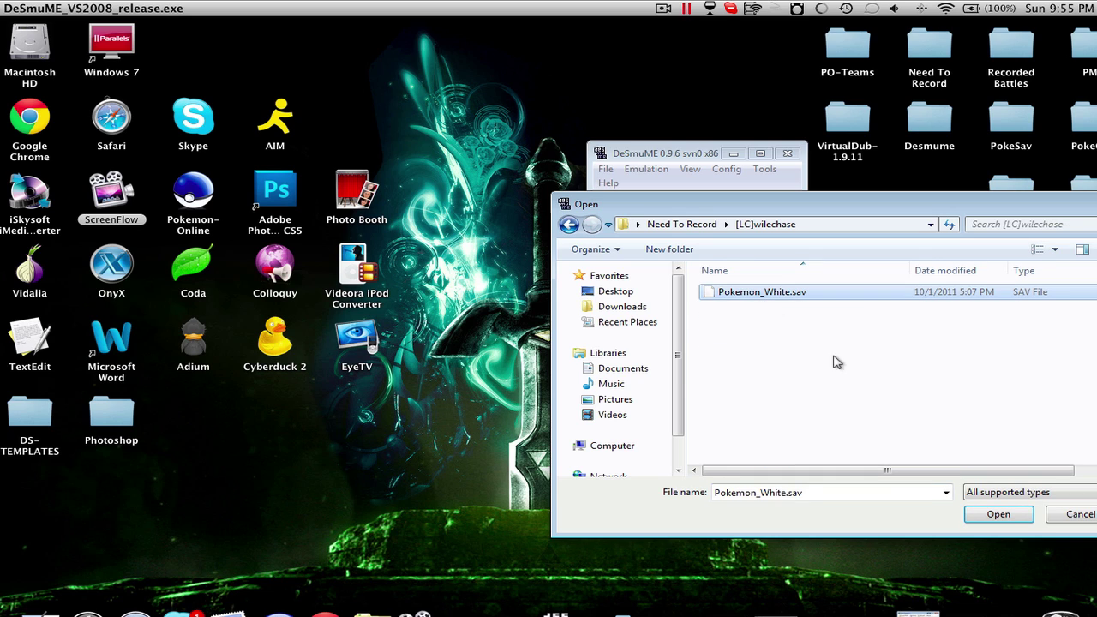
Step: Load the patched Pokémon Black ROM and reset the emulation
left_click(998, 515)
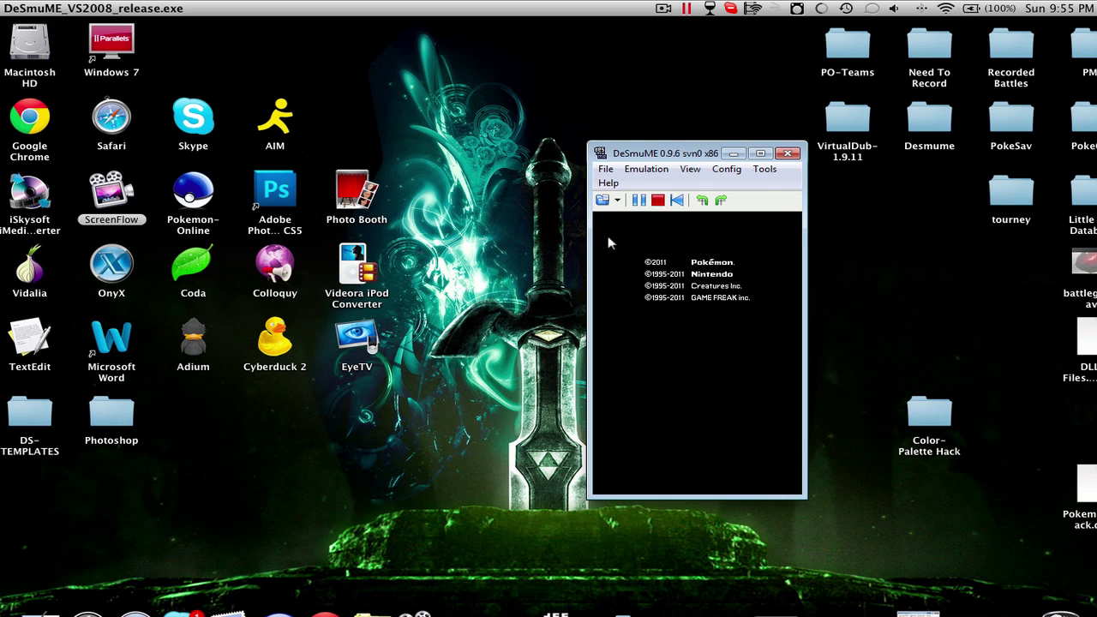
left_click(646, 169)
left_click(691, 271)
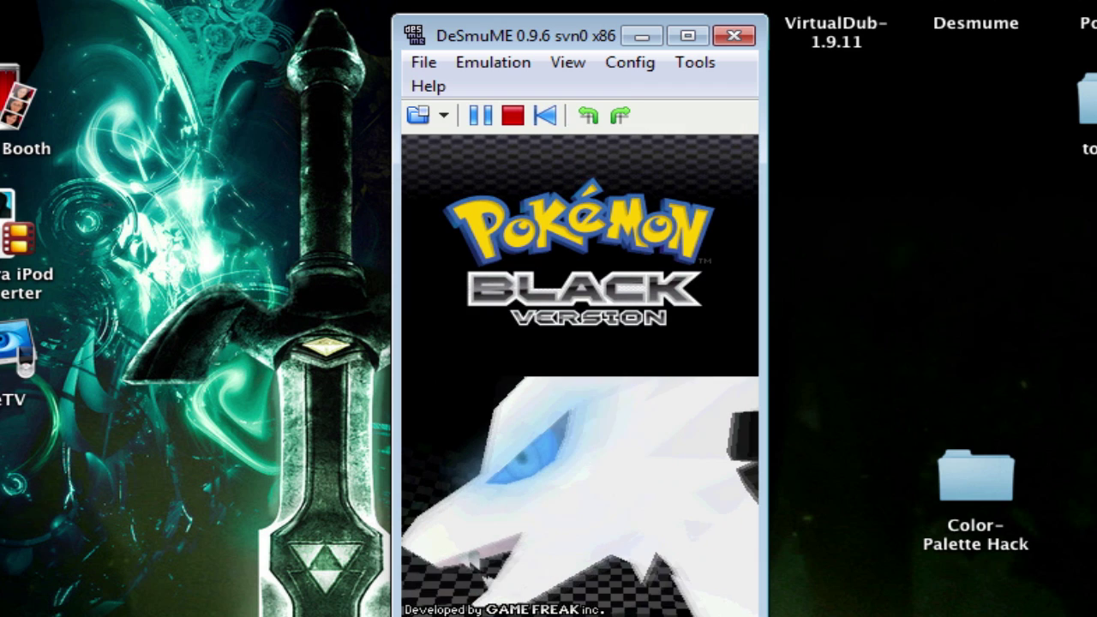
Step: Pass the title screen, choose Continue, and answer the C-Gear prompt
key("Return")
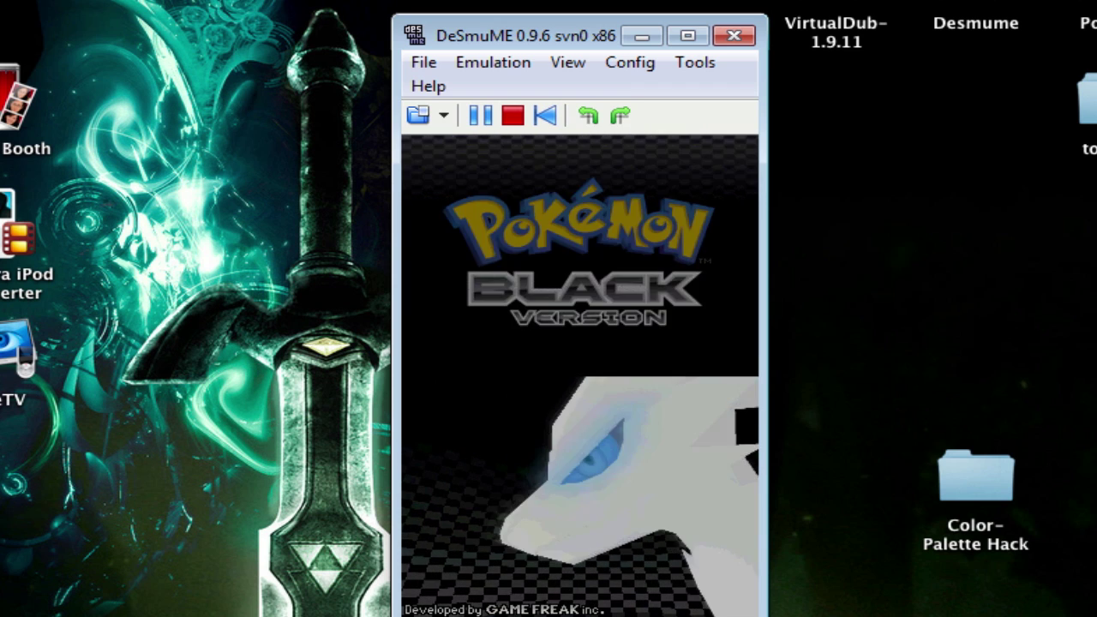
key("Return")
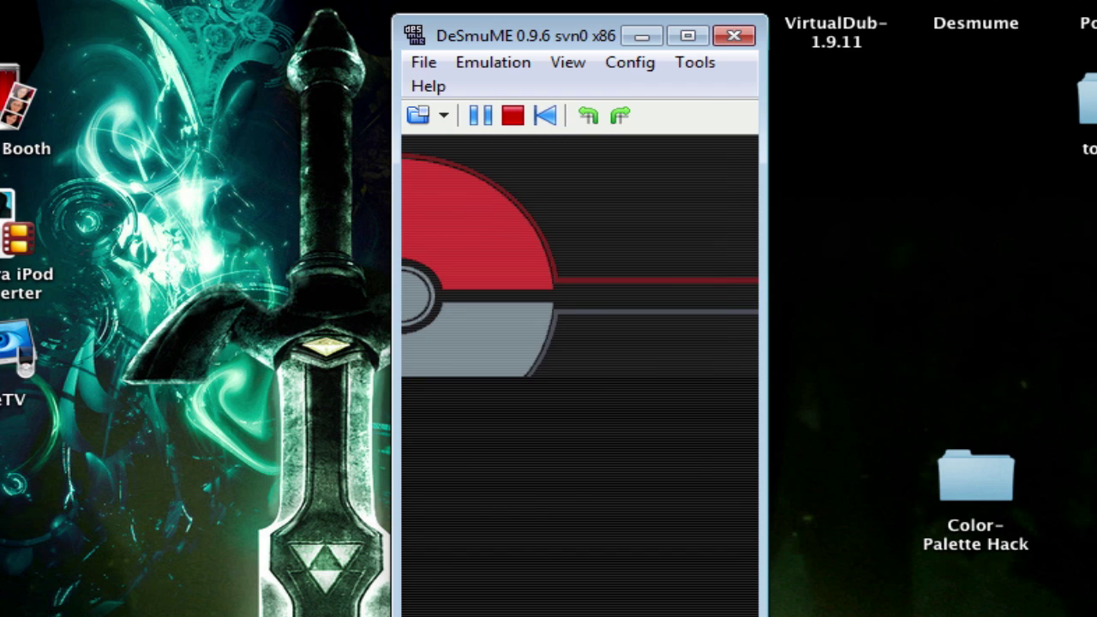
key("Return")
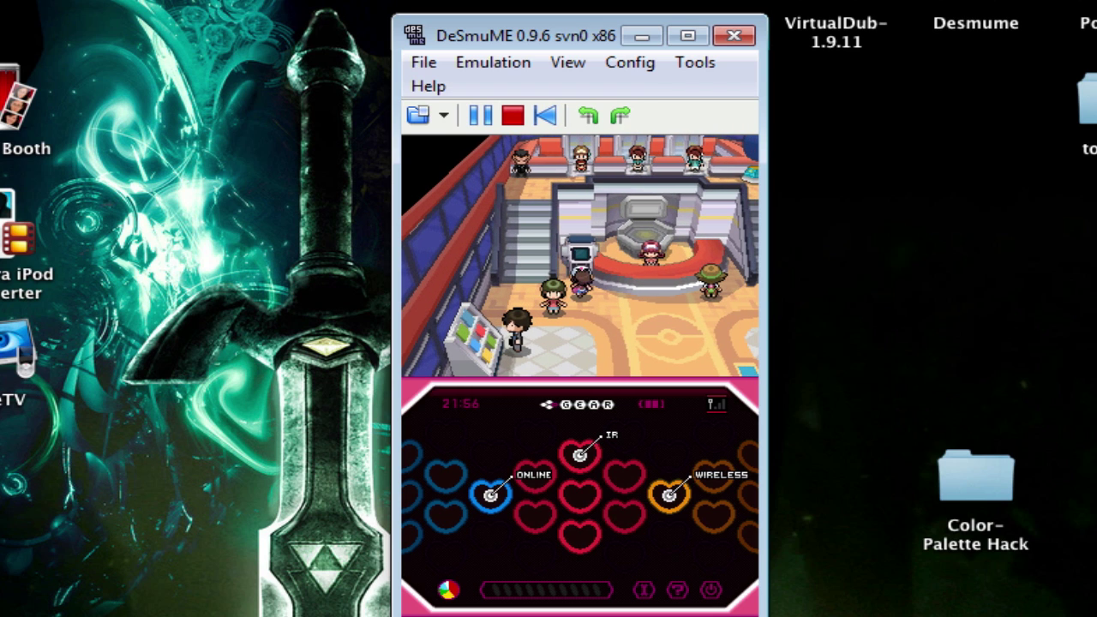
Step: Use the Pokémon Center PC to open the storage system and choose Move Pokémon
key("a")
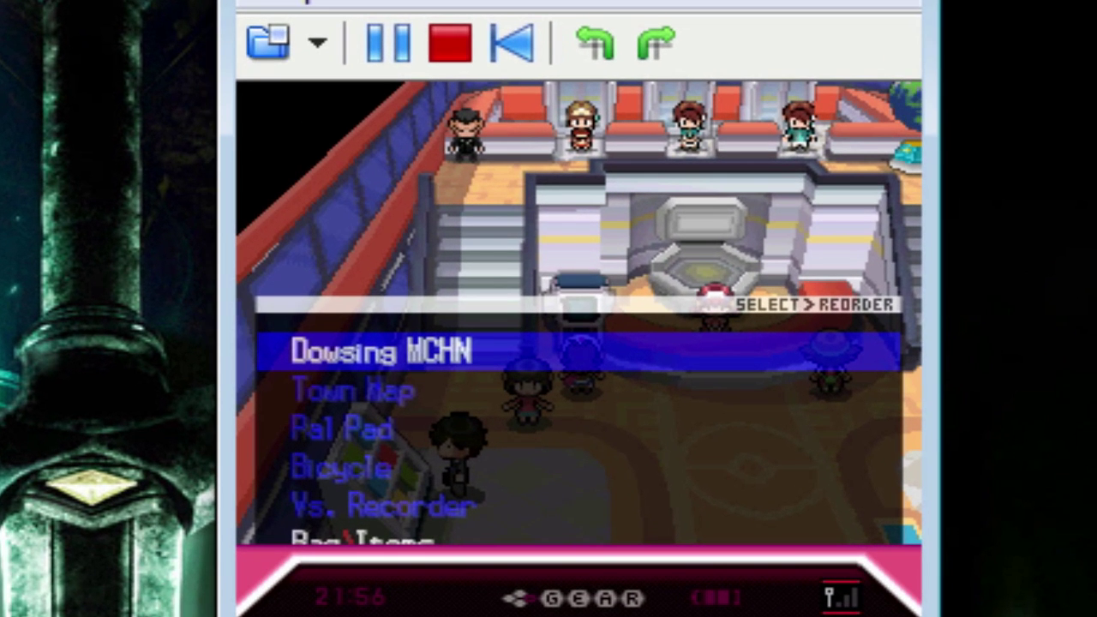
key("z")
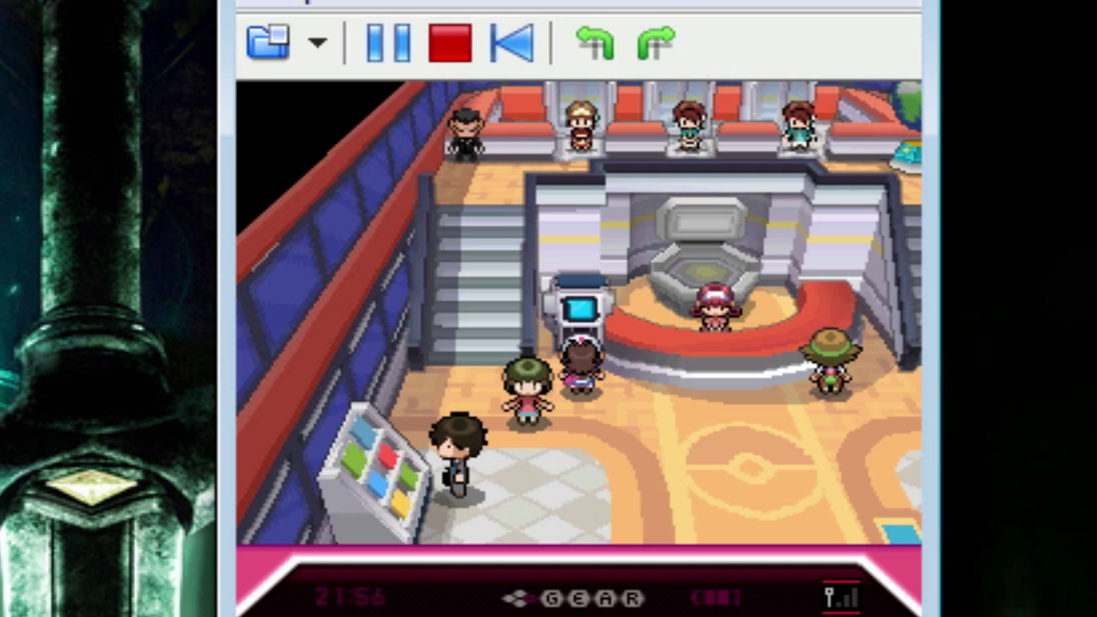
key("x")
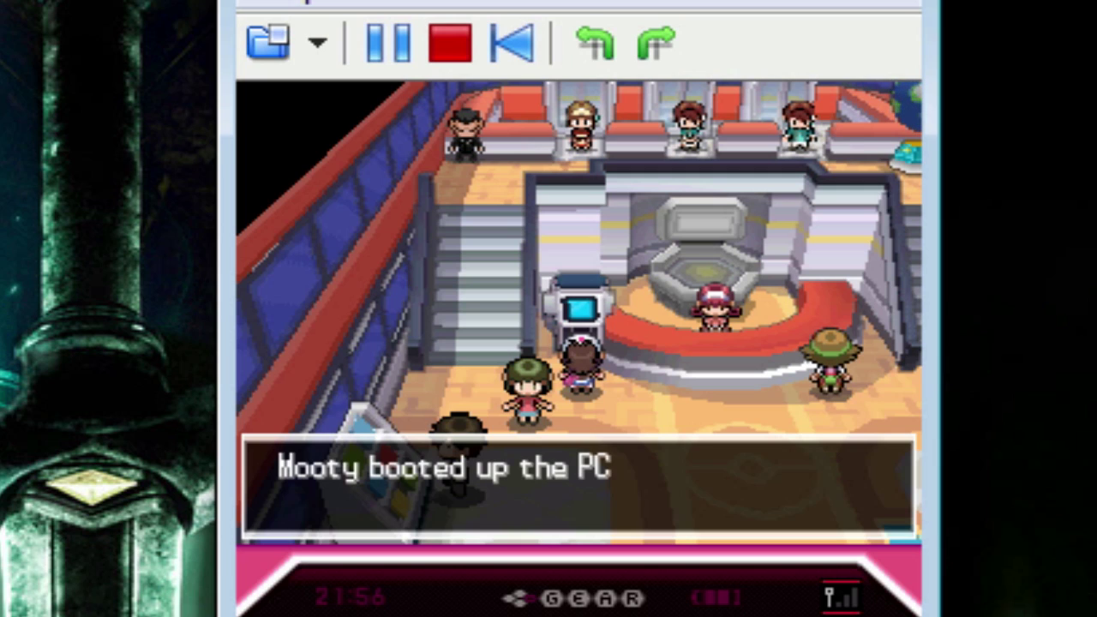
key("x")
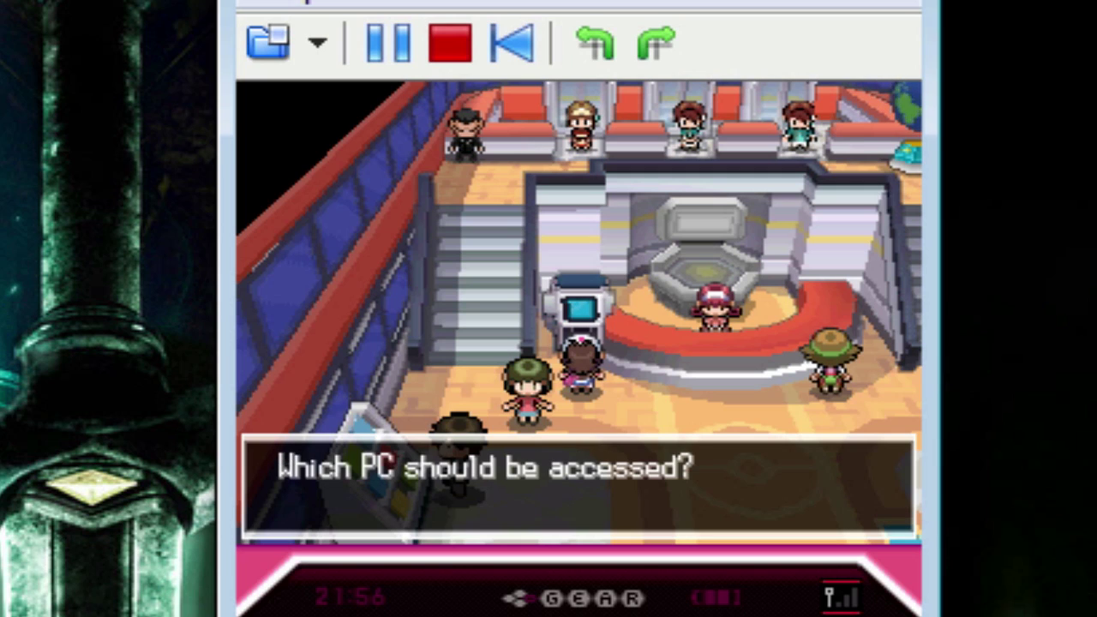
key("z")
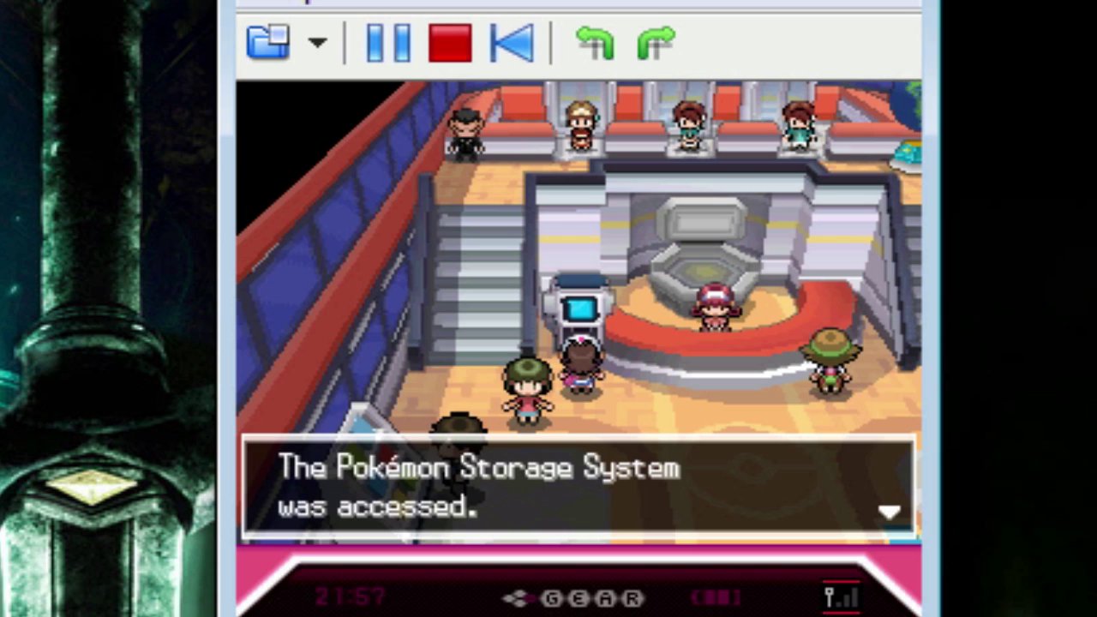
key("x")
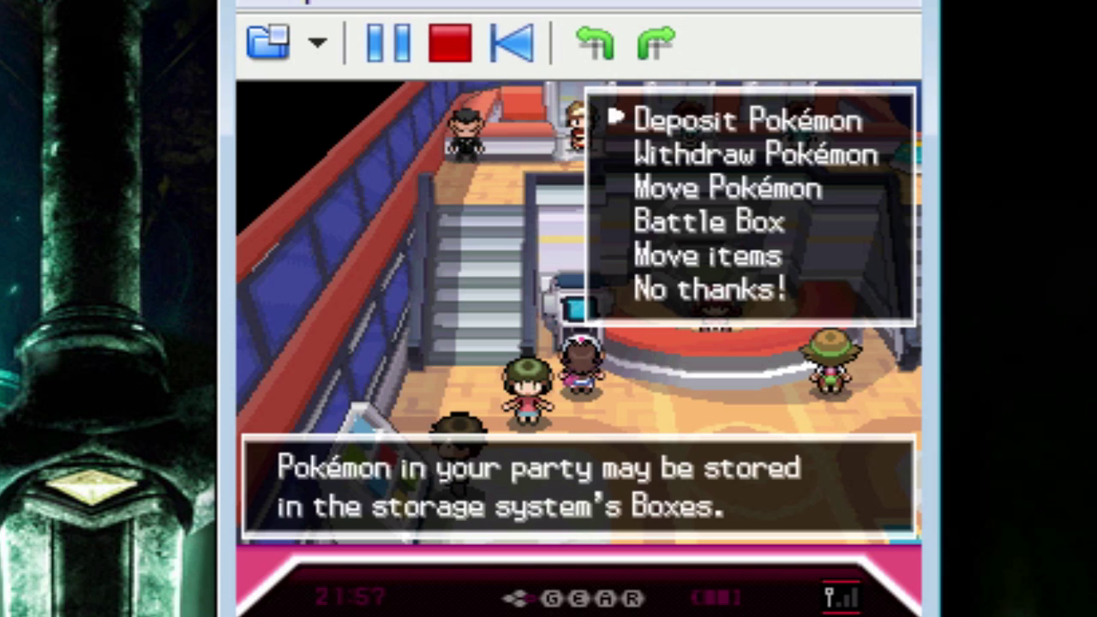
key("Down")
key("Down")
key("x")
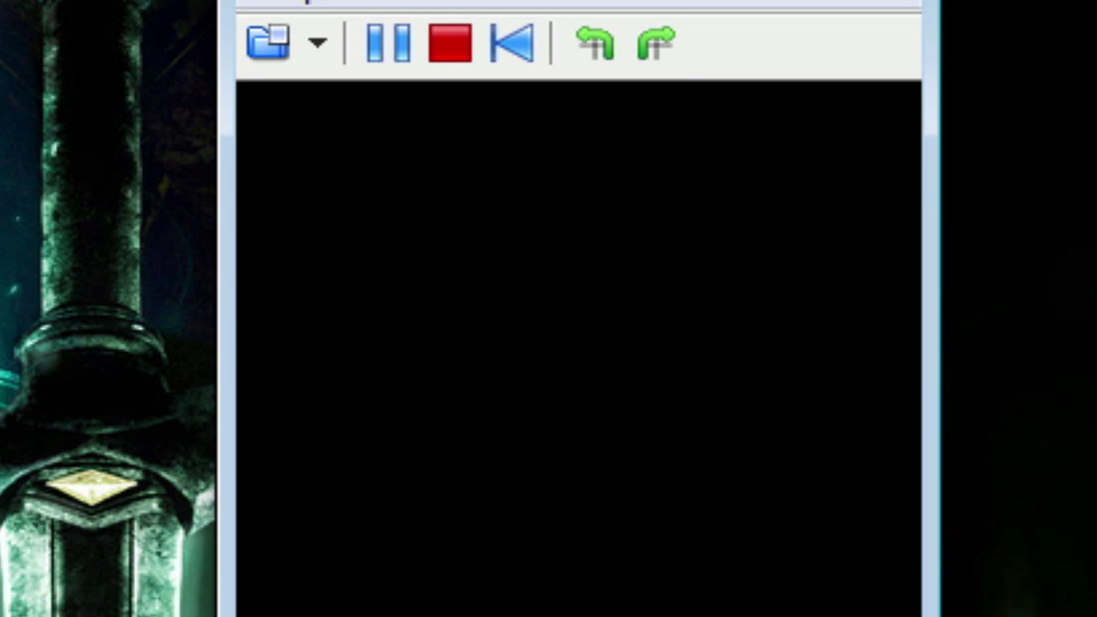
Step: Page through the storage boxes from BOX 22 around to BOX 13, then on to BOX 14
key("Up")
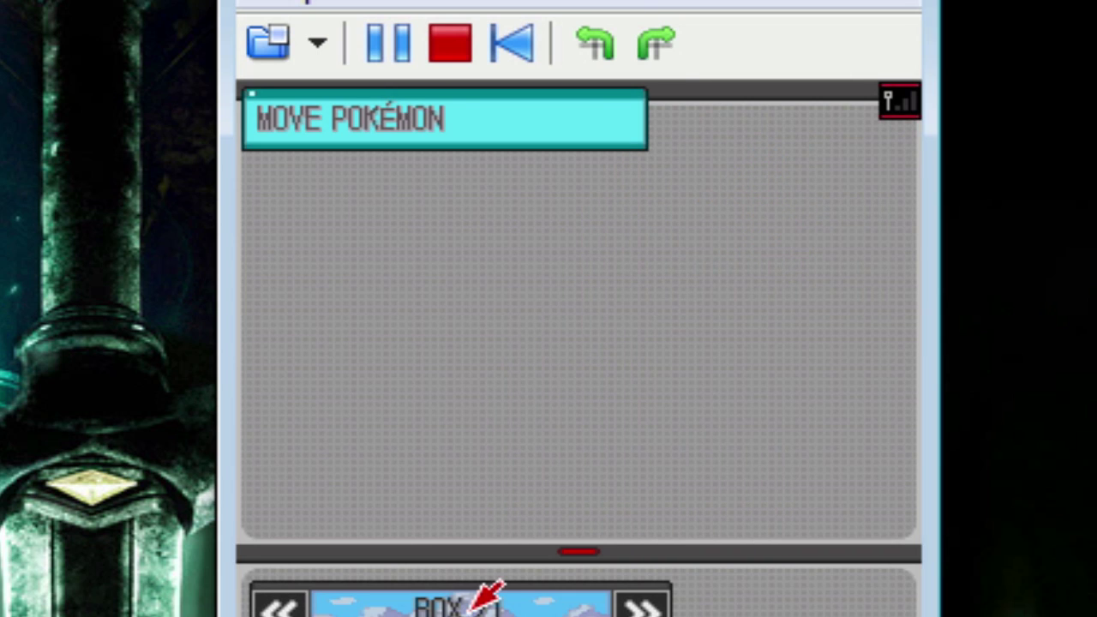
key("Right")
key("Right")
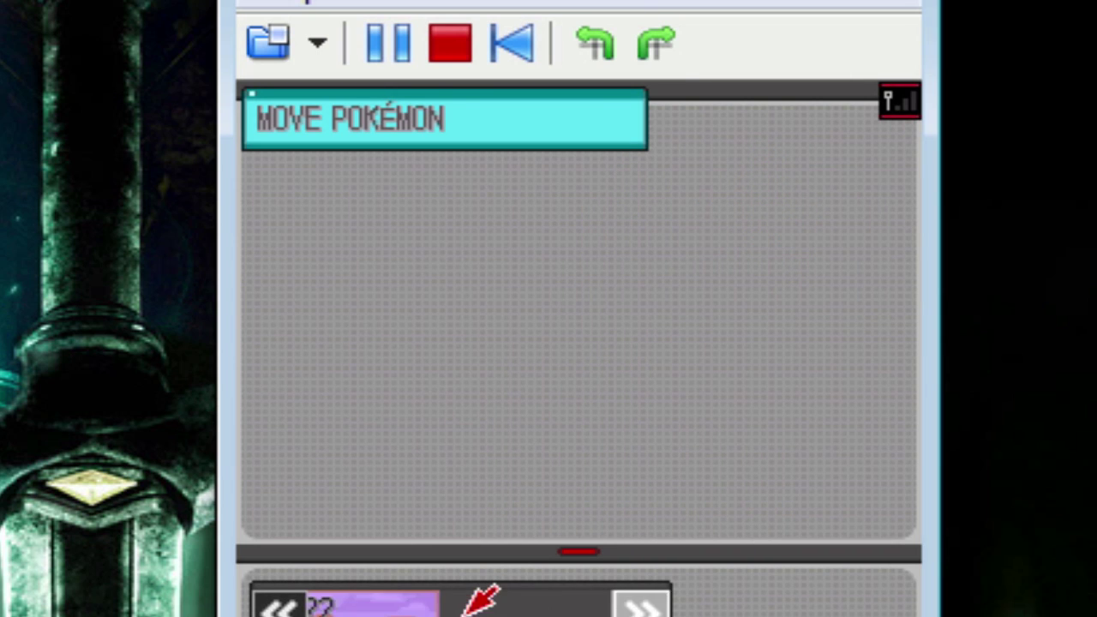
key("Right")
key("Right")
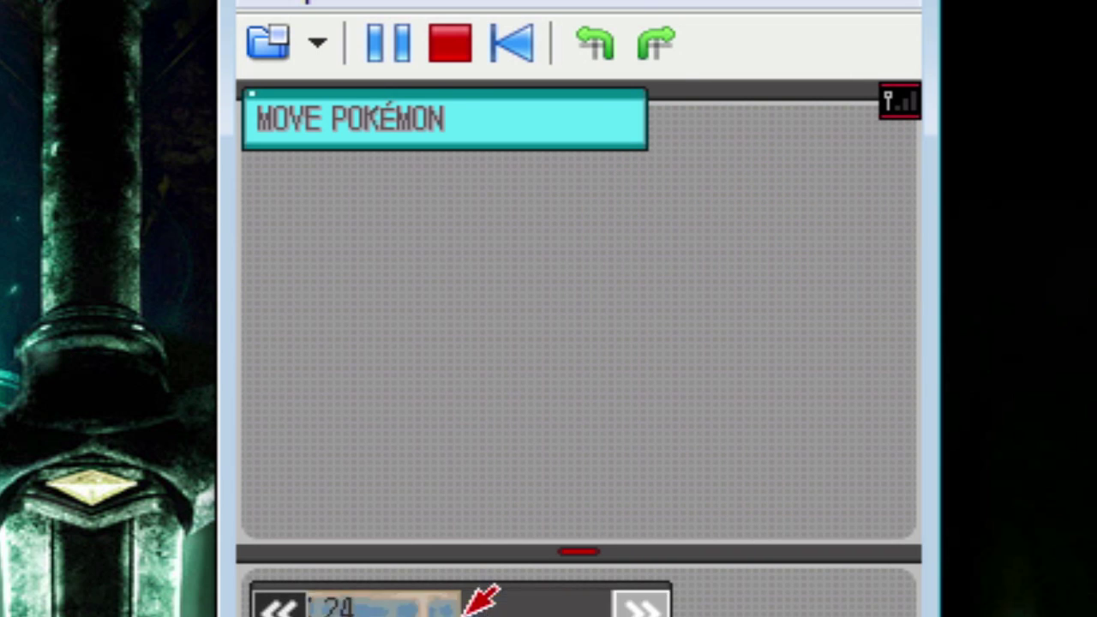
key("Right")
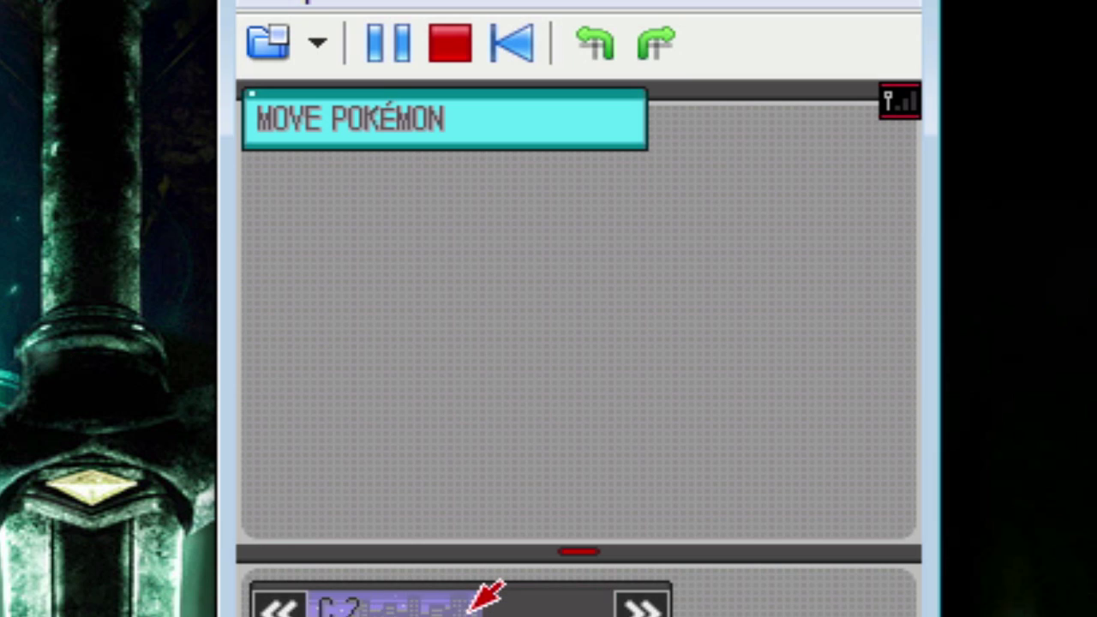
key("Right")
key("Right")
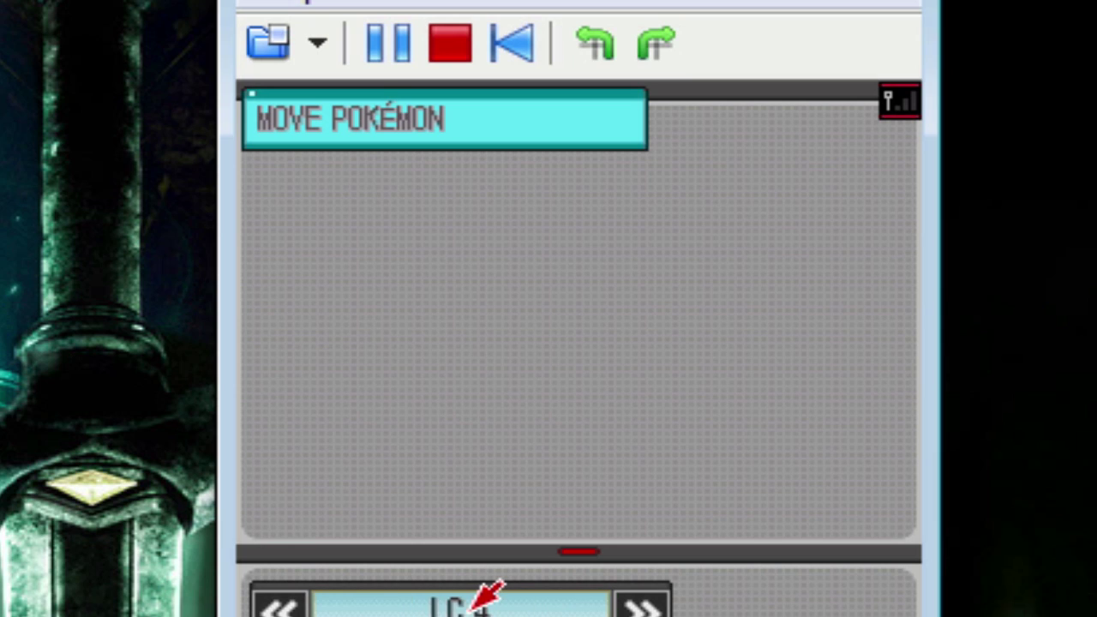
key("Right")
key("Right")
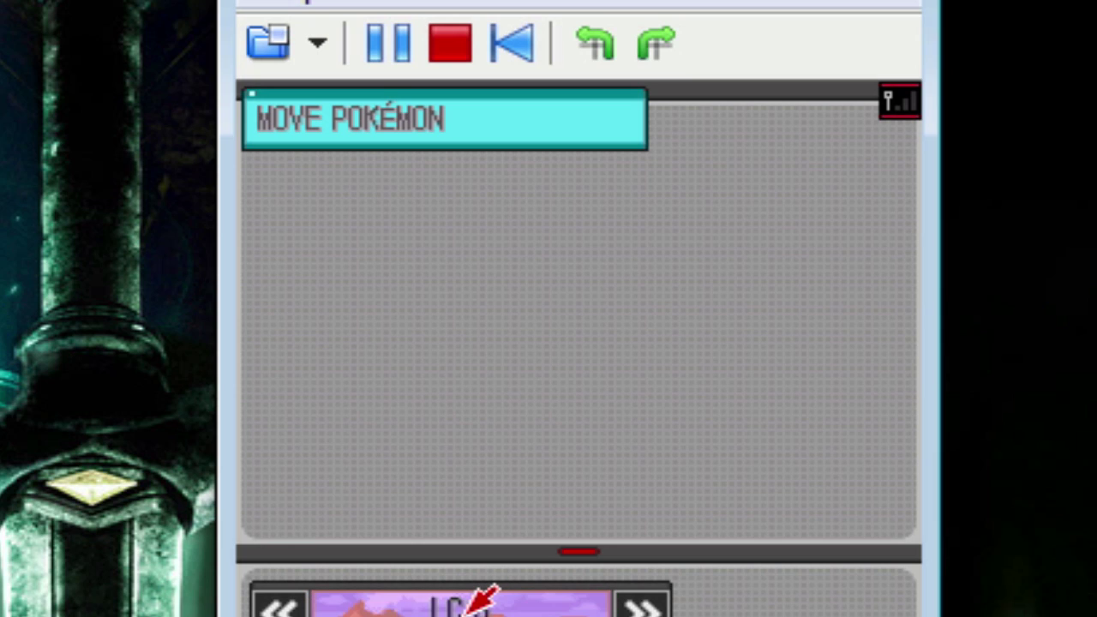
key("Right")
key("Right")
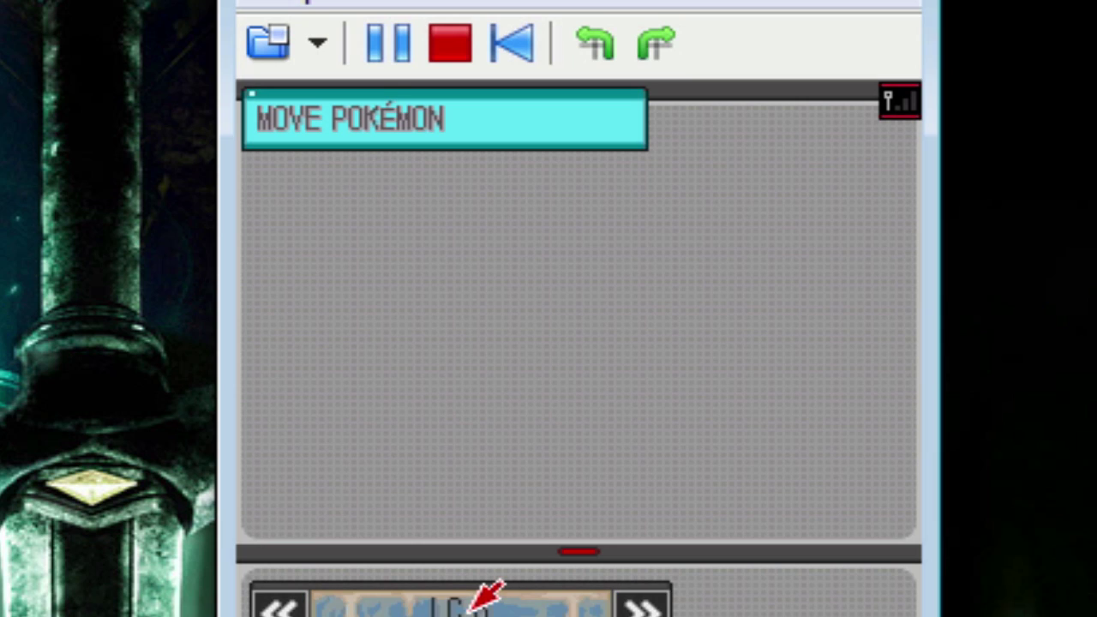
key("Right")
key("Right")
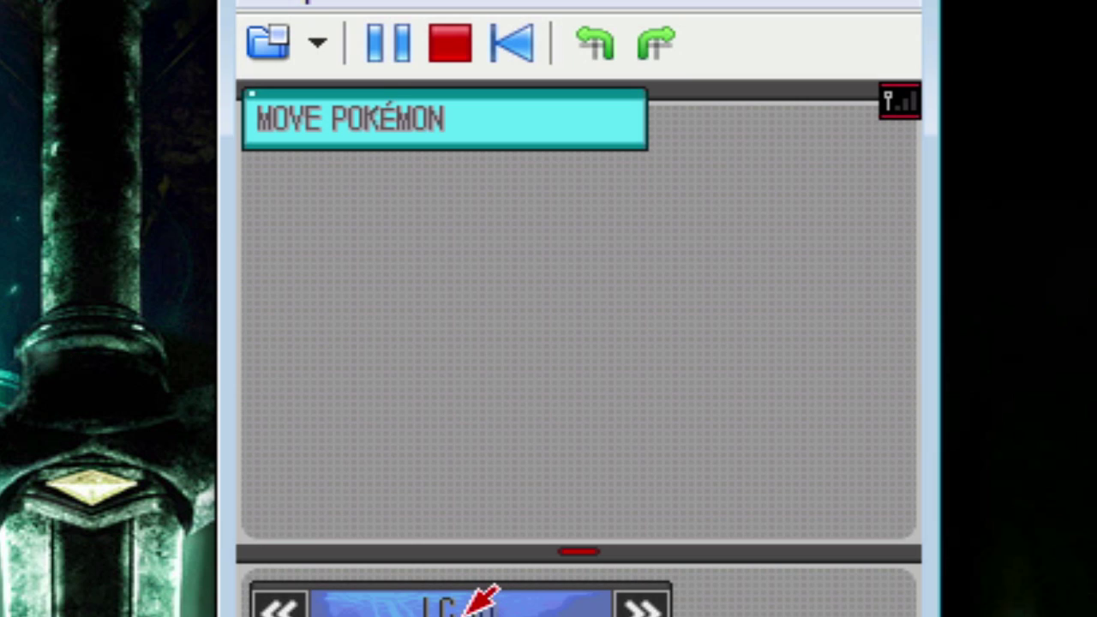
key("Right")
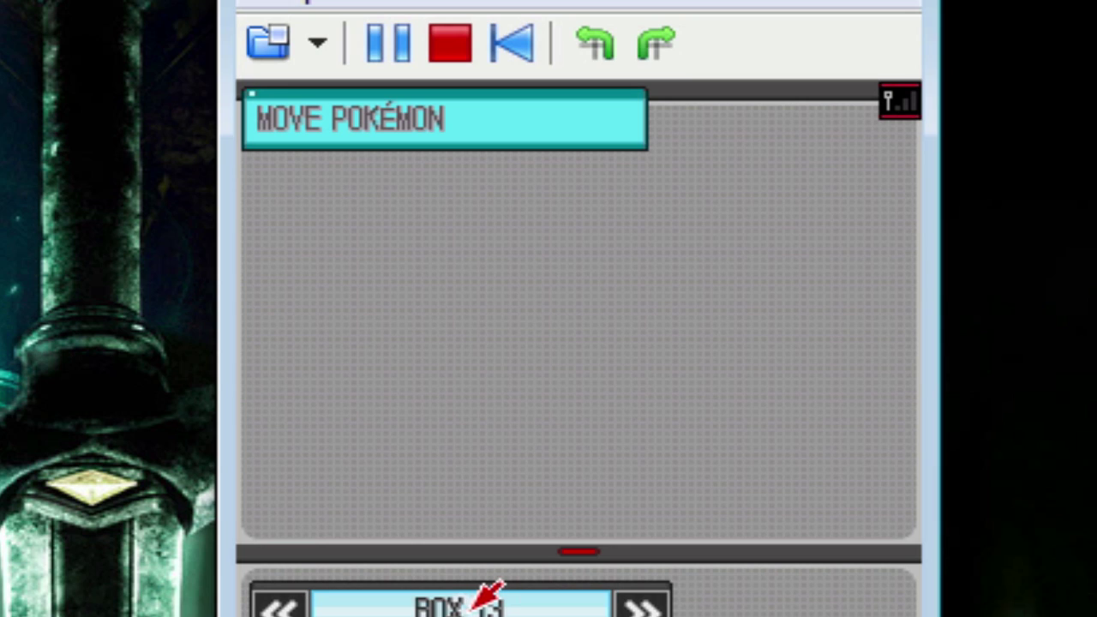
key("x")
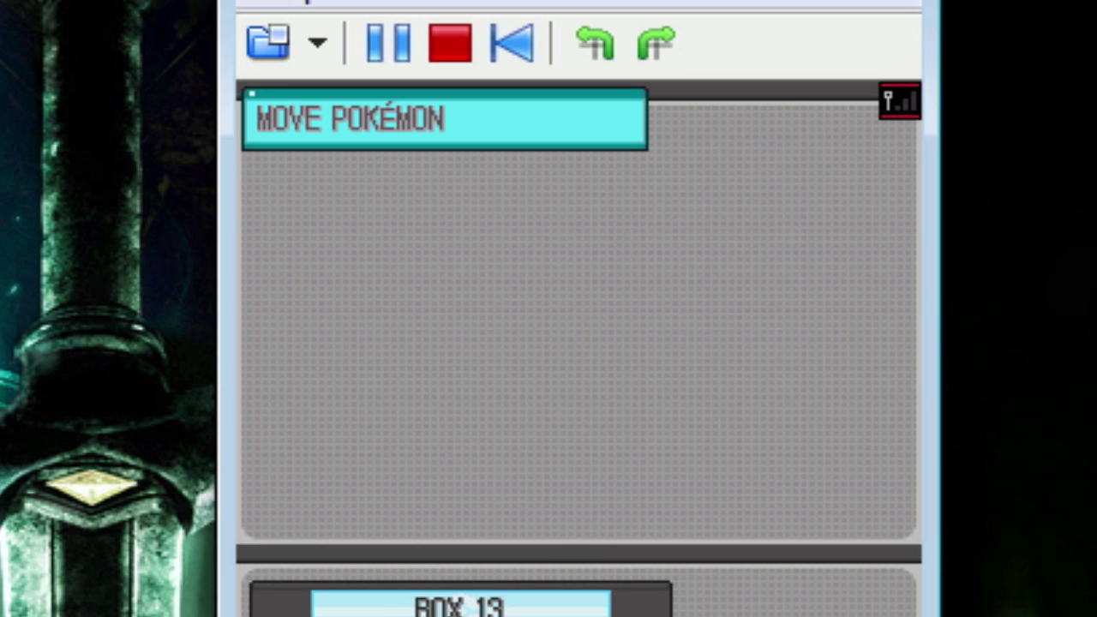
key("x")
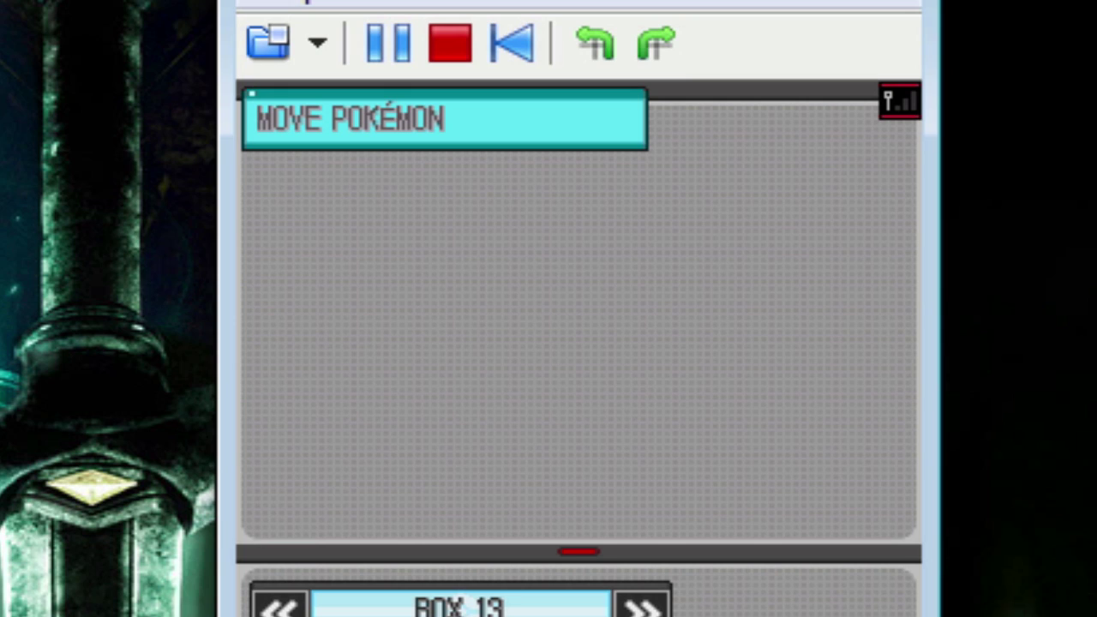
left_click(642, 609)
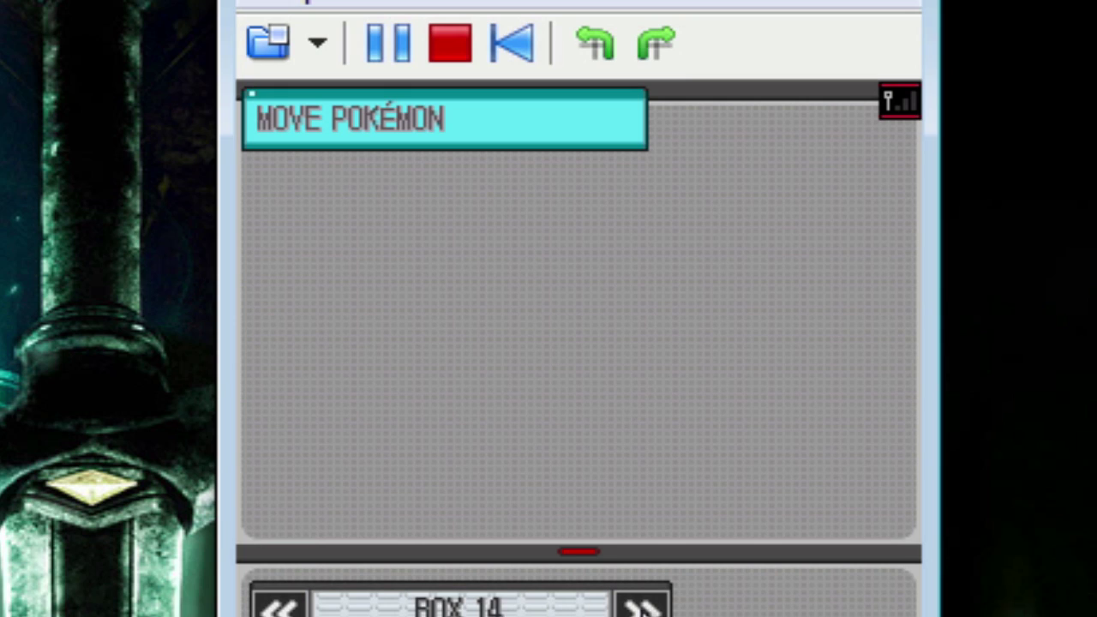